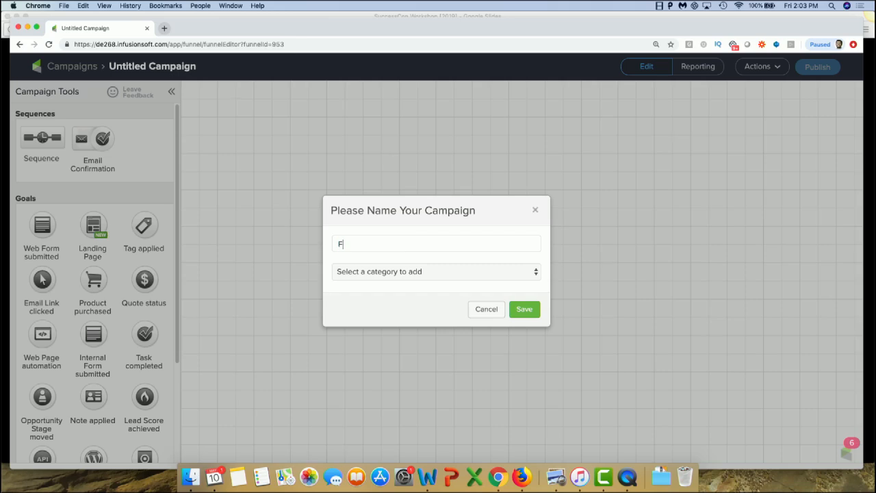
Name the campaign "Fulfillment - IS Starter Kit", assign it to the Fulfillment category and save it
text(- IS Starter Kit)
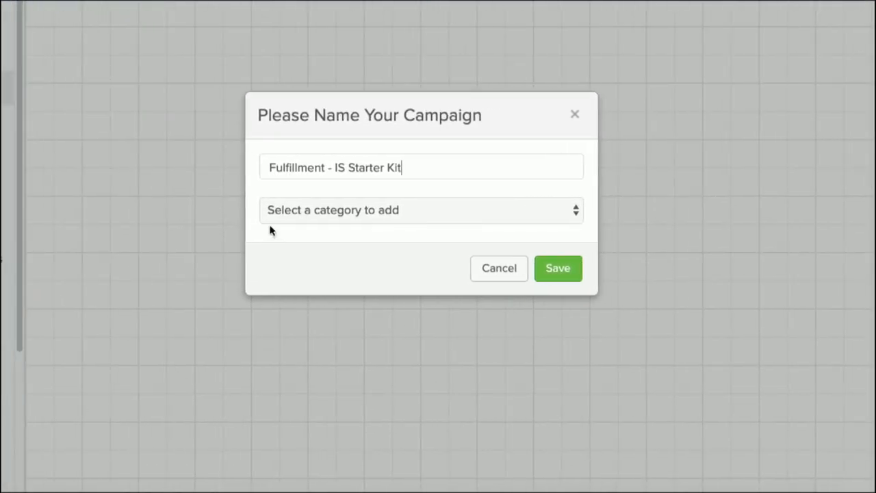
click(438, 220)
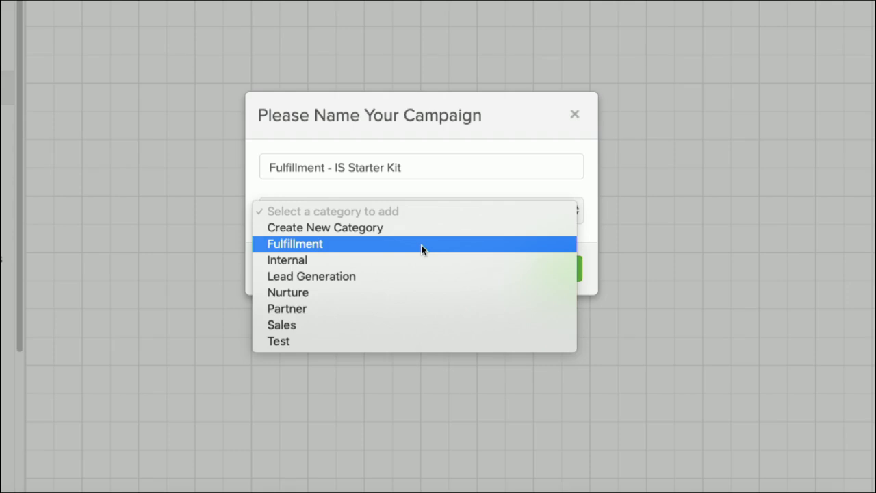
click(421, 245)
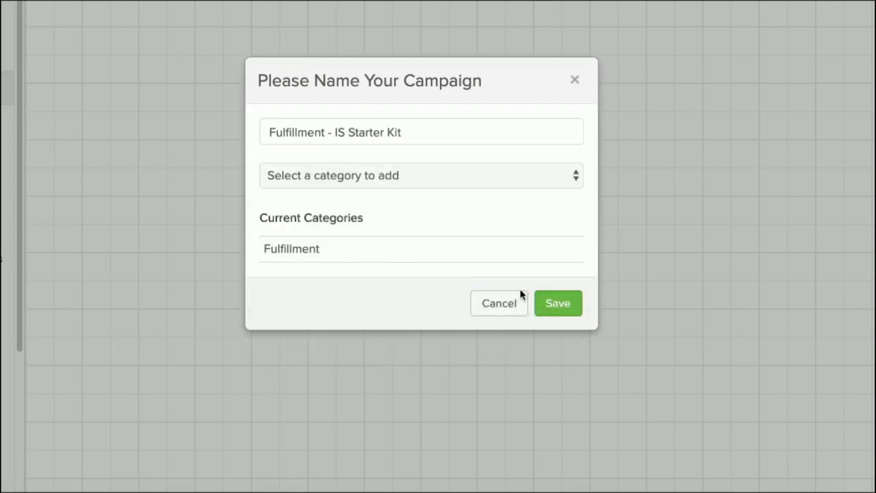
click(573, 312)
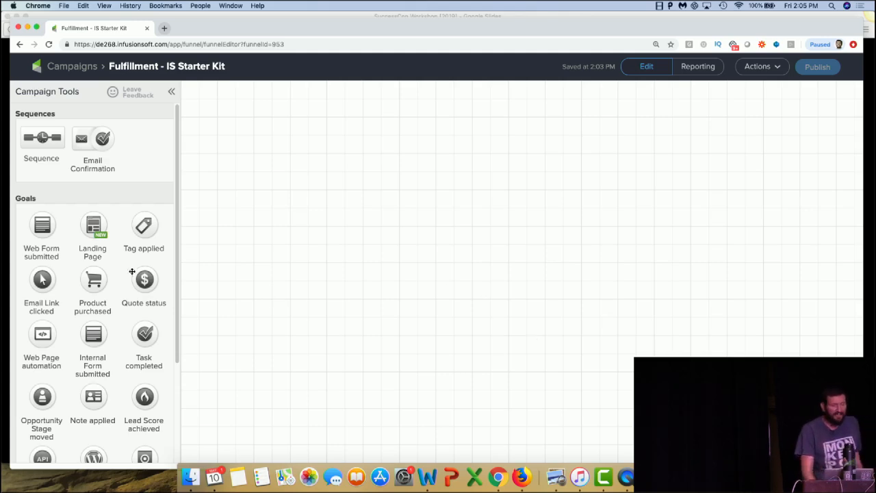
Place a Product purchased goal on the empty campaign canvas and move it near the canvas's upper-left corner
drag(97, 276, 250, 188)
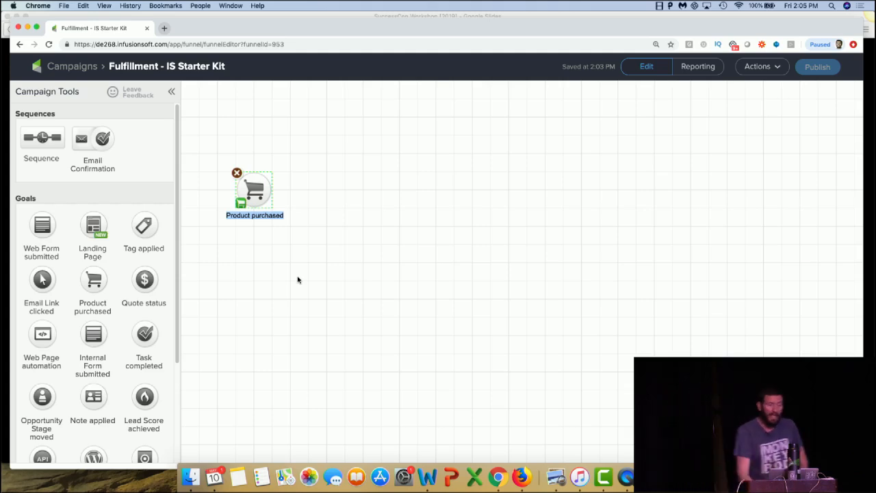
scroll(89, 328, down, 4)
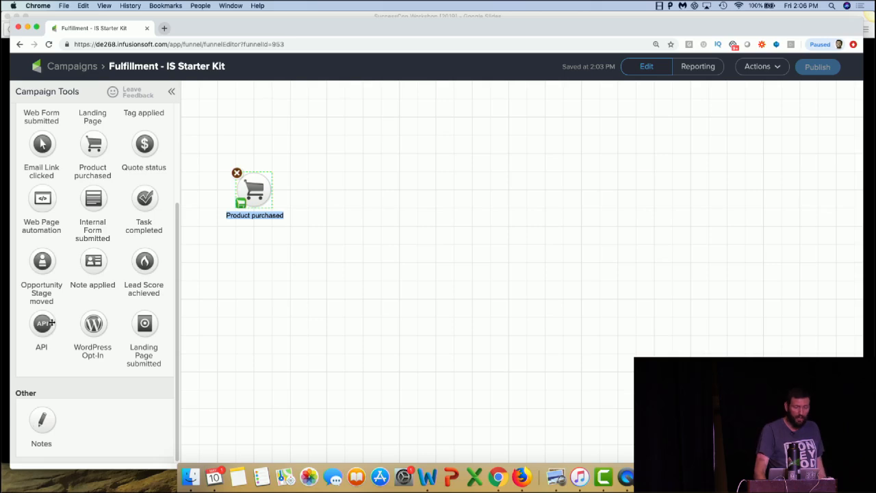
scroll(35, 323, up, 4)
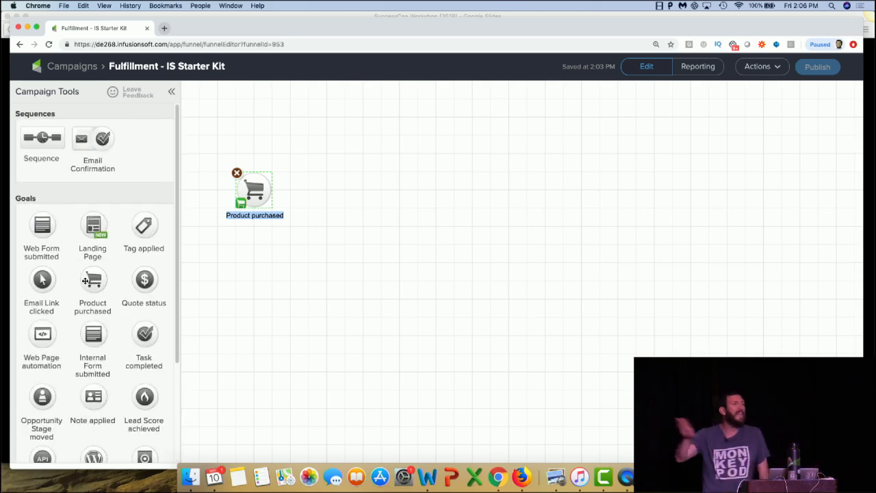
click(240, 290)
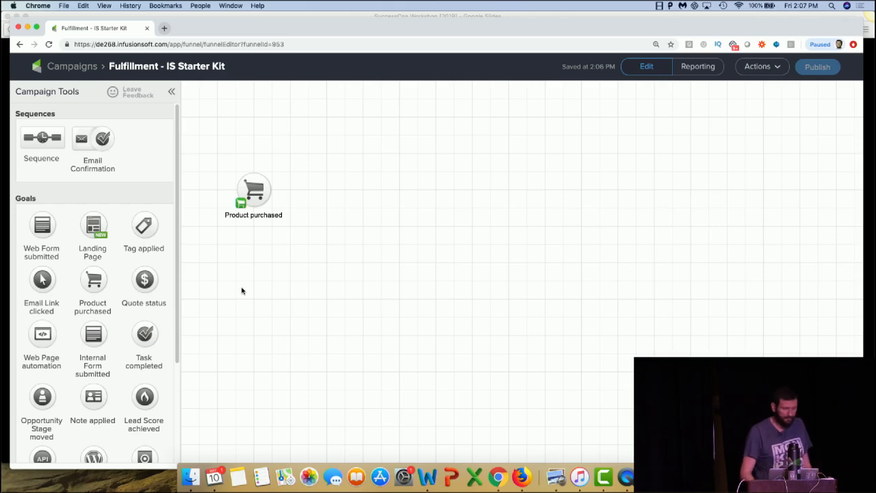
mouse_move(261, 199)
drag(261, 199, 242, 162)
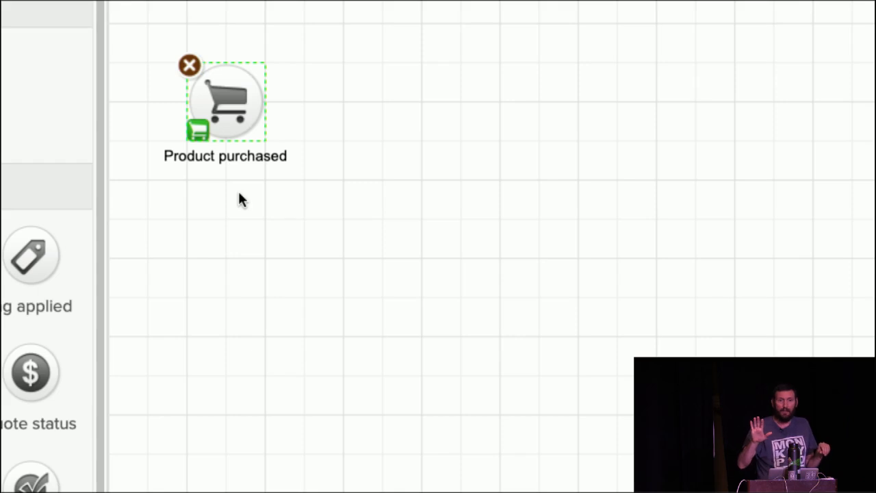
right_click(230, 134)
mouse_move(332, 240)
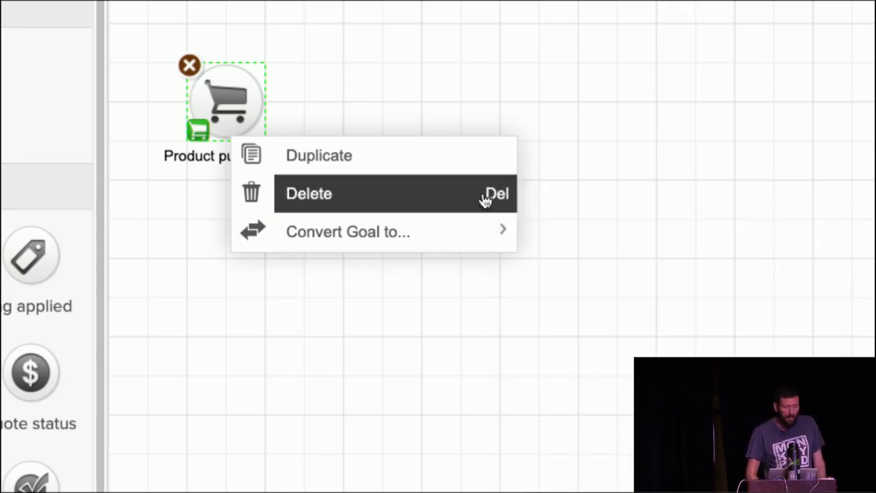
click(425, 117)
Configure the Product purchased goal to be met by Any Purchase and save the purchase settings
double_click(248, 96)
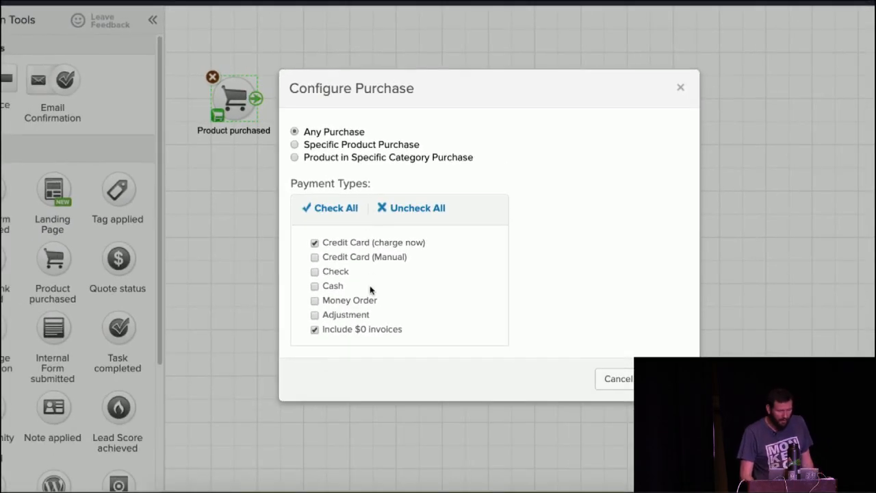
click(357, 144)
click(361, 165)
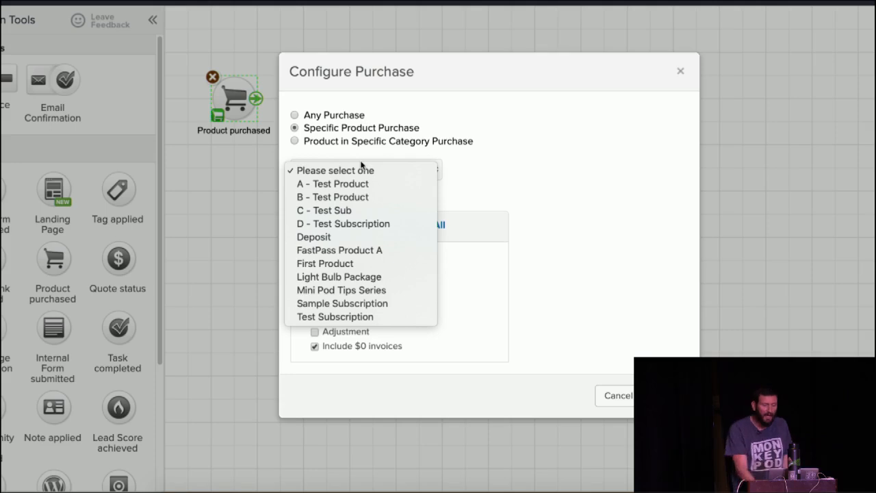
click(334, 117)
click(334, 118)
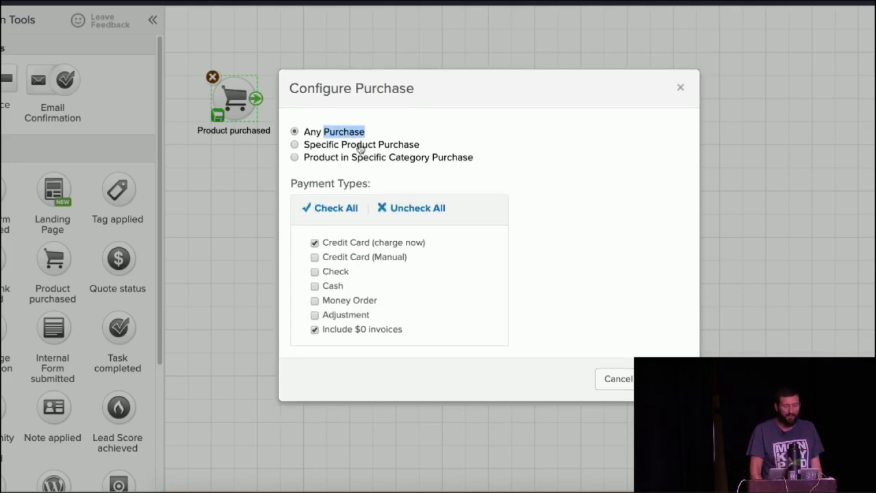
click(643, 313)
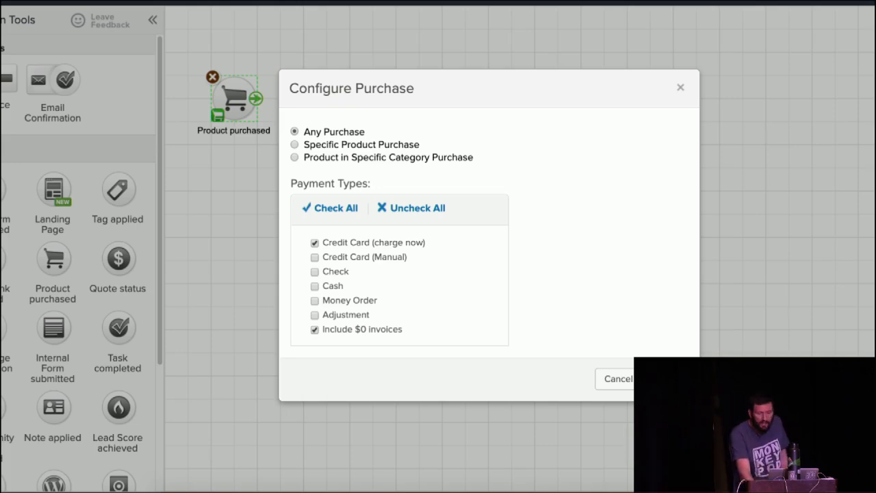
click(667, 378)
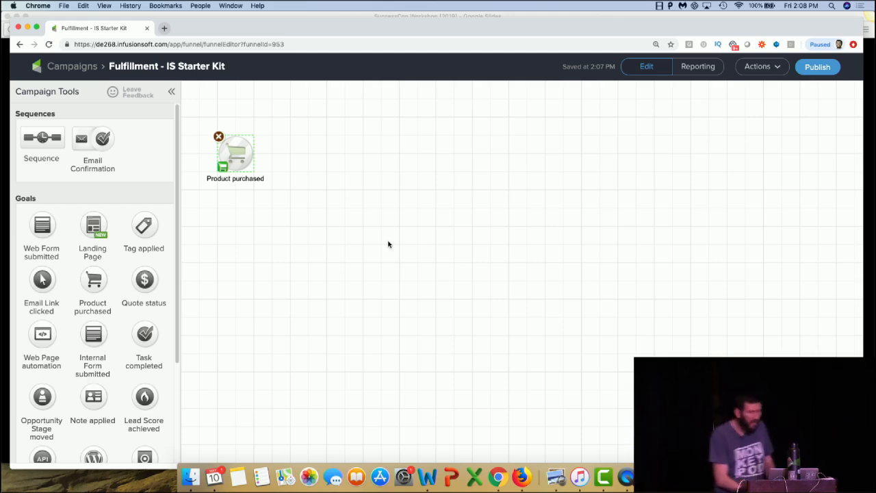
Rename the Product purchased goal as "IS Starter Kit Purchased"
click(234, 179)
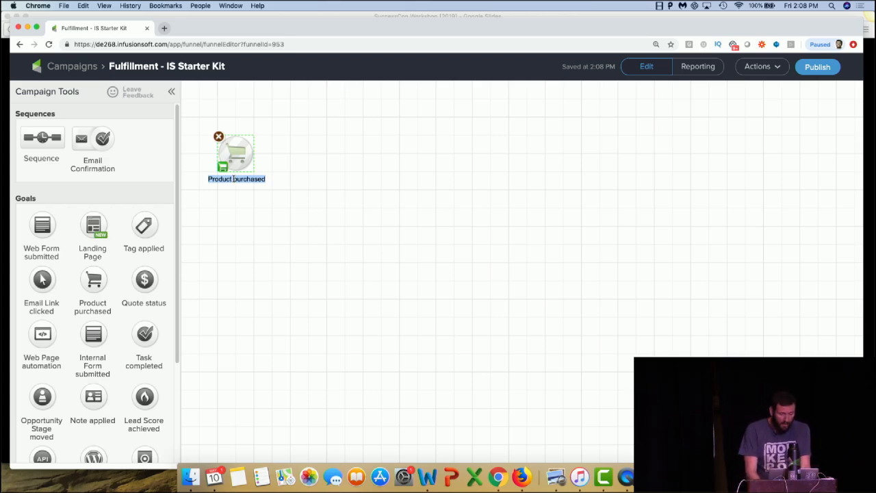
text(IS Starter)
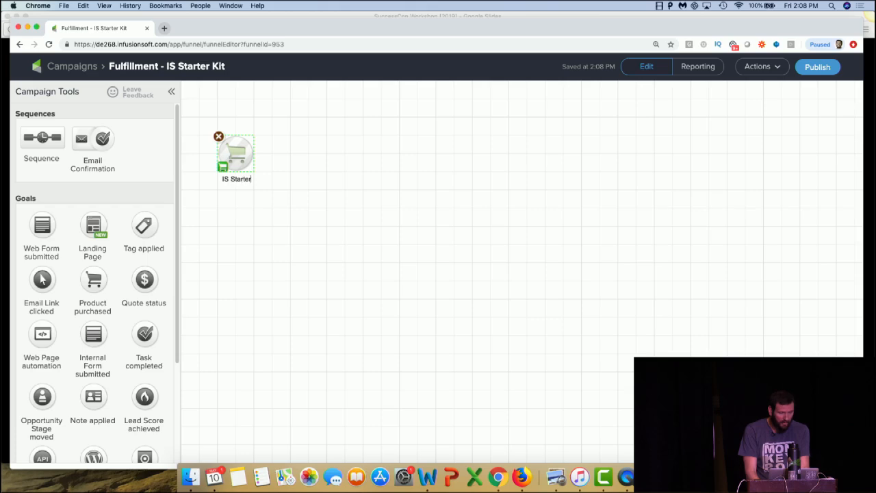
text( Kit Purchased)
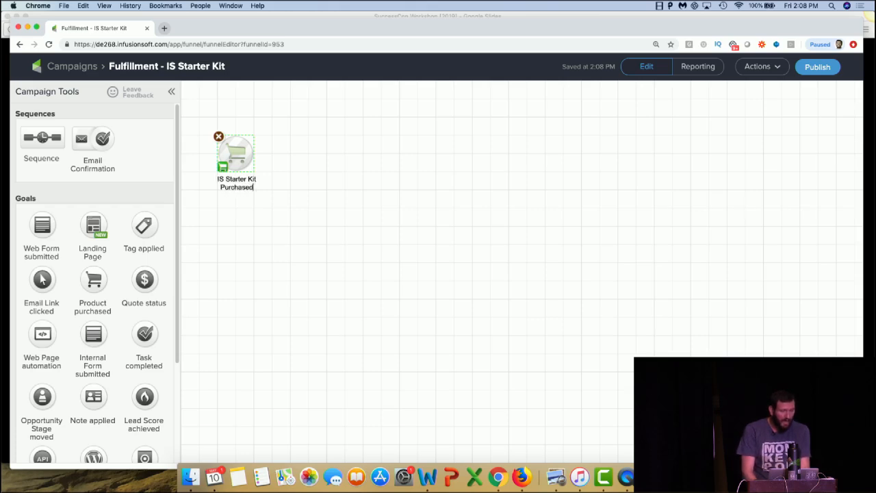
click(282, 220)
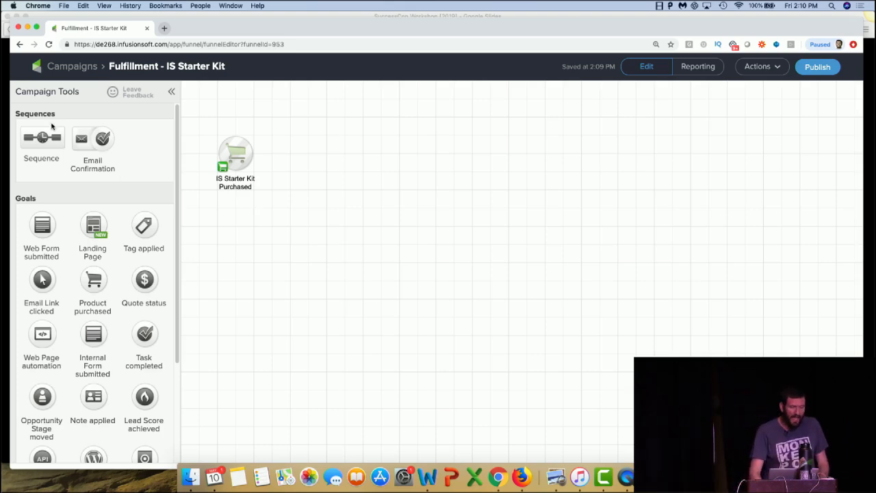
Add a sequence beside the purchase goal, named "IS Starter Kit - Delivery", and connect the goal to it
drag(44, 136, 299, 150)
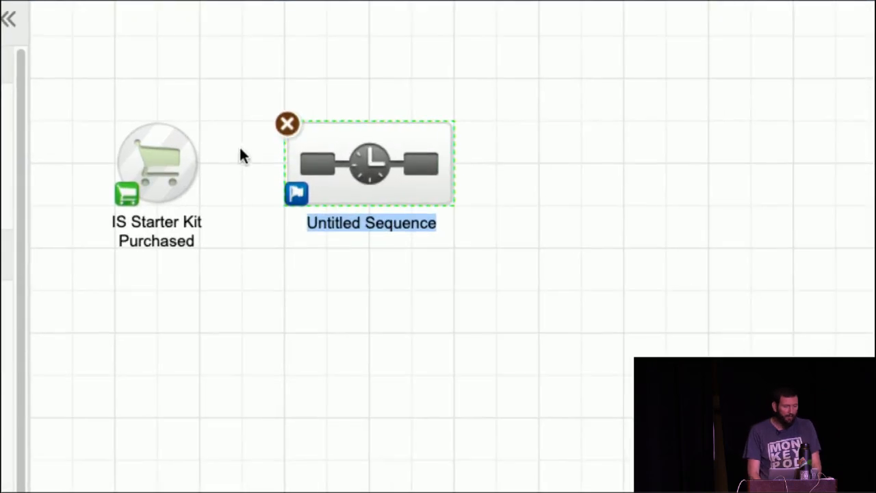
click(235, 184)
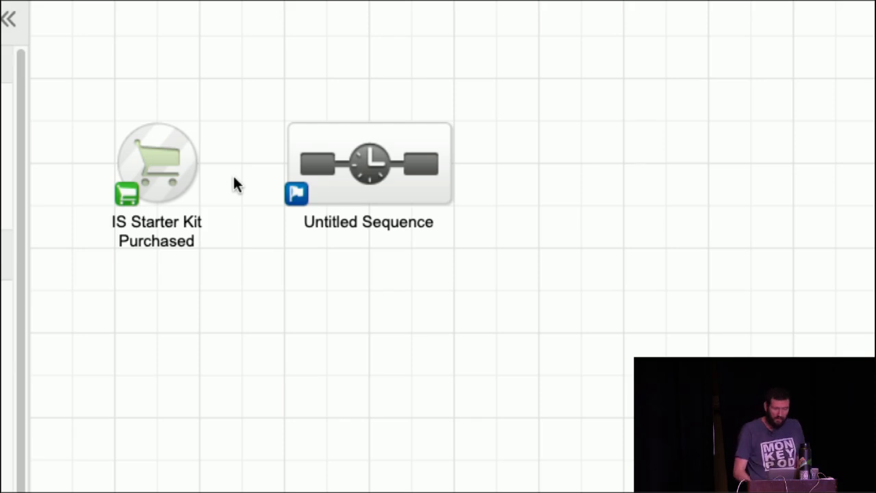
click(349, 221)
click(348, 222)
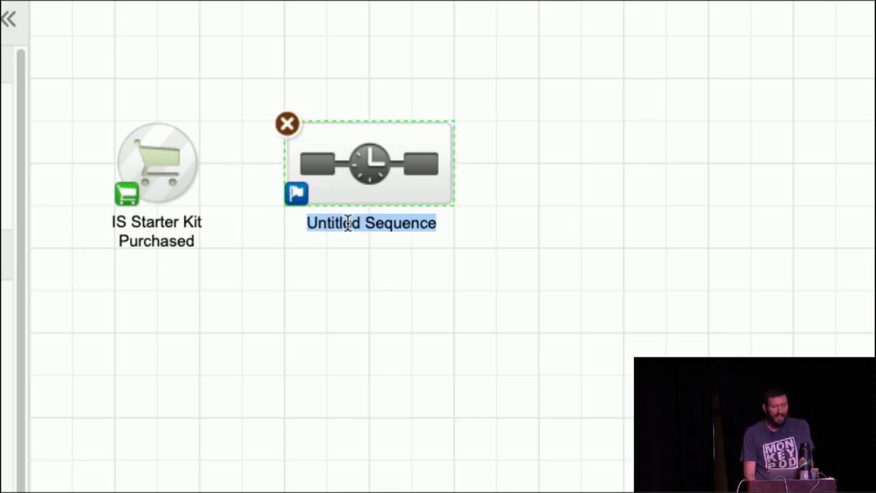
text(IS)
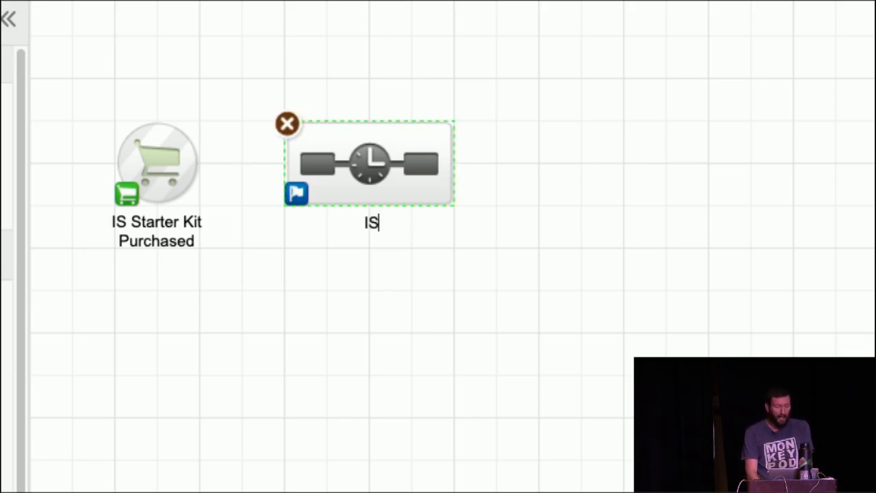
text( Starte)
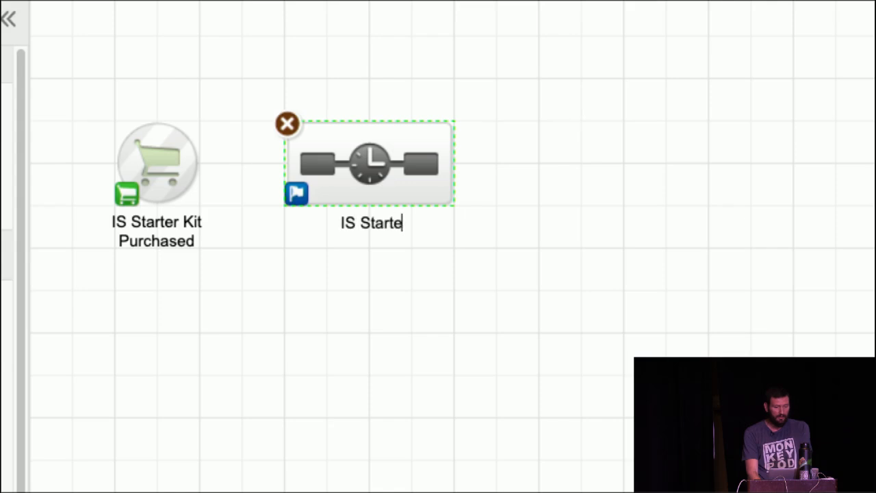
text(r Kit - Delivery)
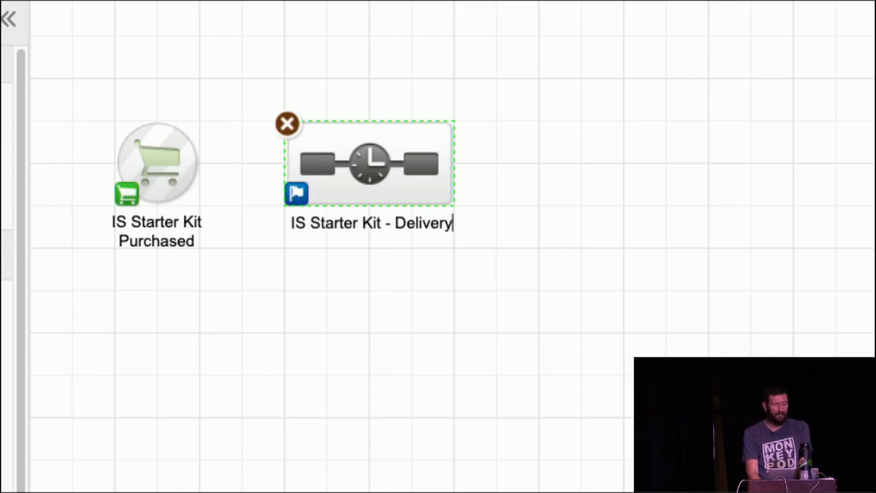
click(392, 315)
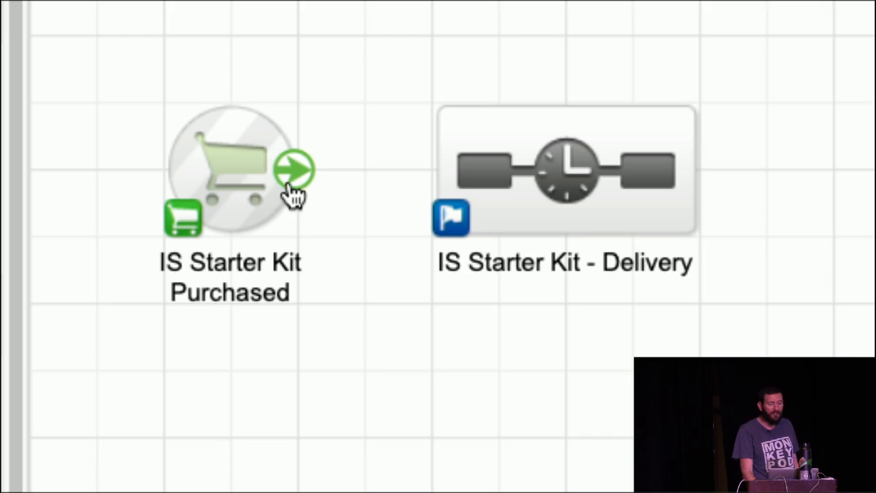
drag(290, 193, 434, 198)
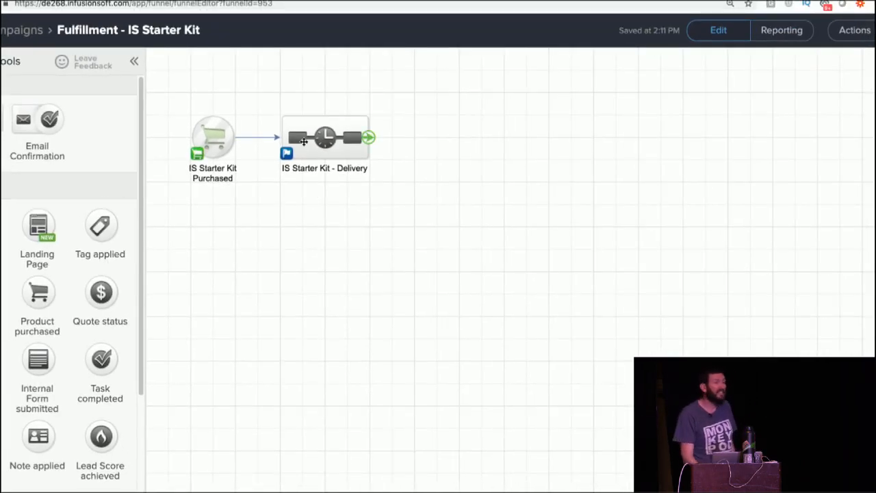
Open the "IS Starter Kit - Delivery" sequence and add an email after Start, named "Thank You Email"
double_click(303, 141)
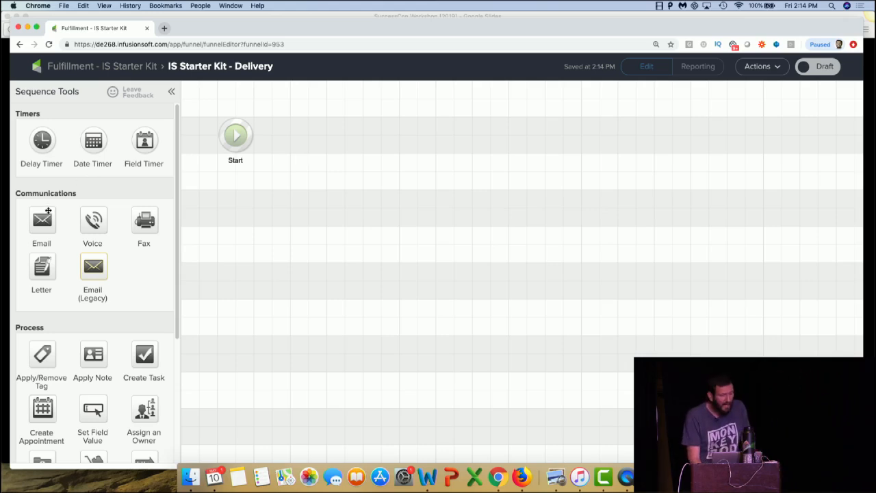
drag(48, 211, 311, 135)
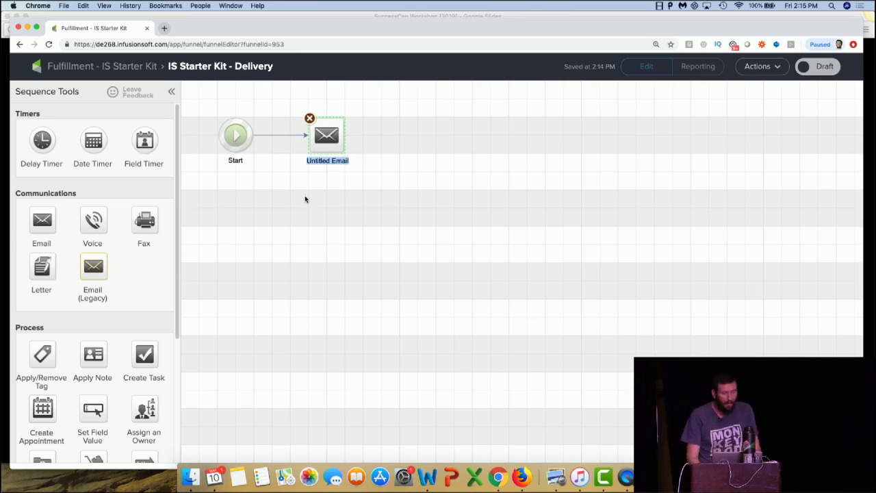
text(Thank You Email)
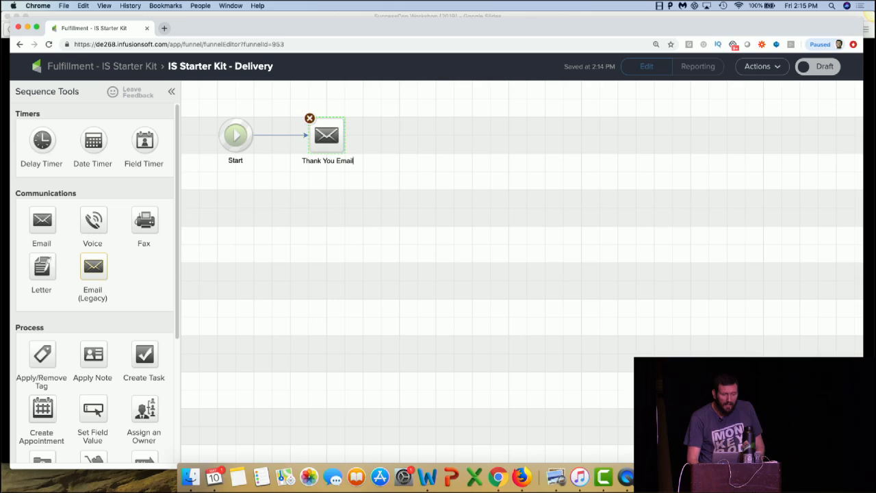
click(336, 199)
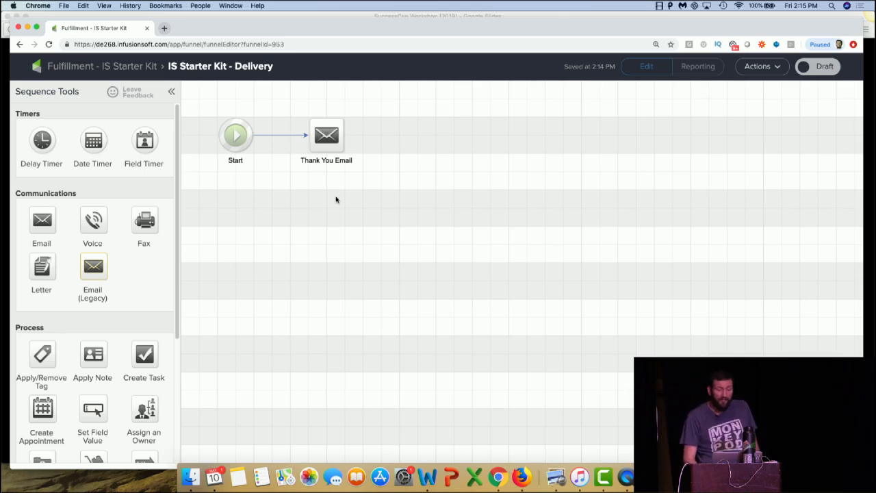
Delete the connection between Start and the Thank You Email, and move the email farther from Start in the same row
click(299, 137)
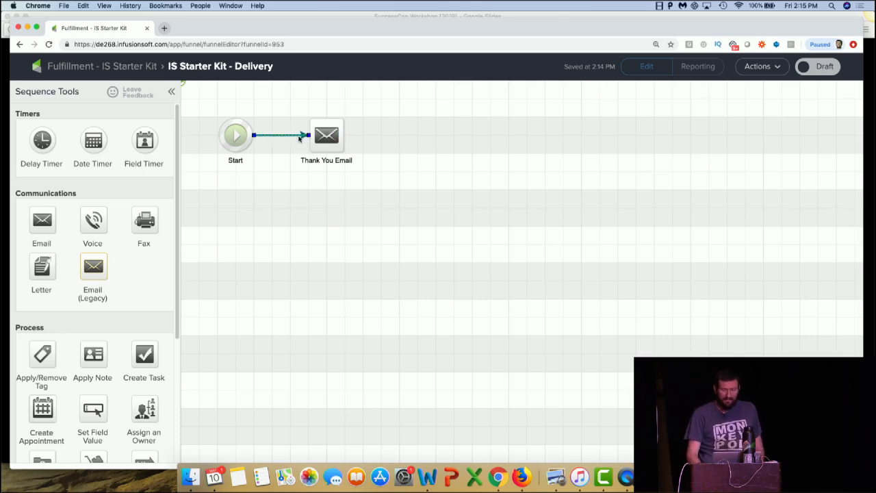
key(Delete)
drag(326, 145, 418, 149)
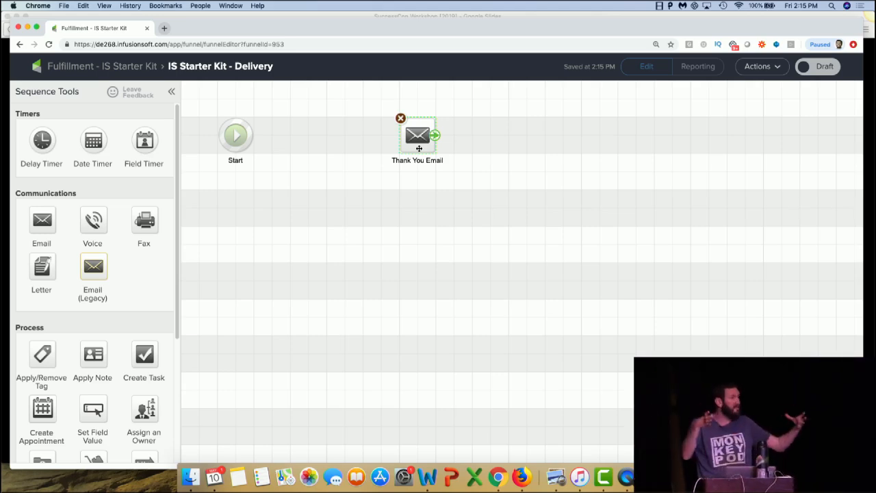
Add a Send HTTP Post process directly after Start, between Start and the Thank You Email
scroll(46, 415, down, 3)
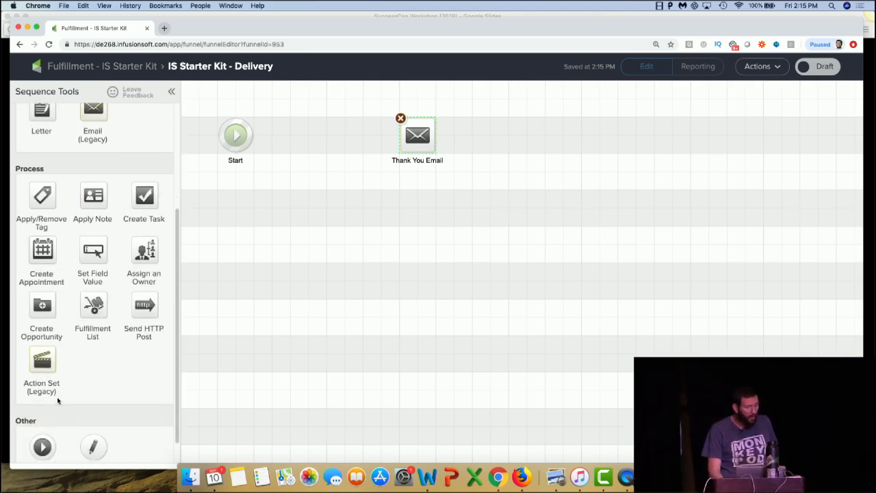
drag(133, 315, 284, 133)
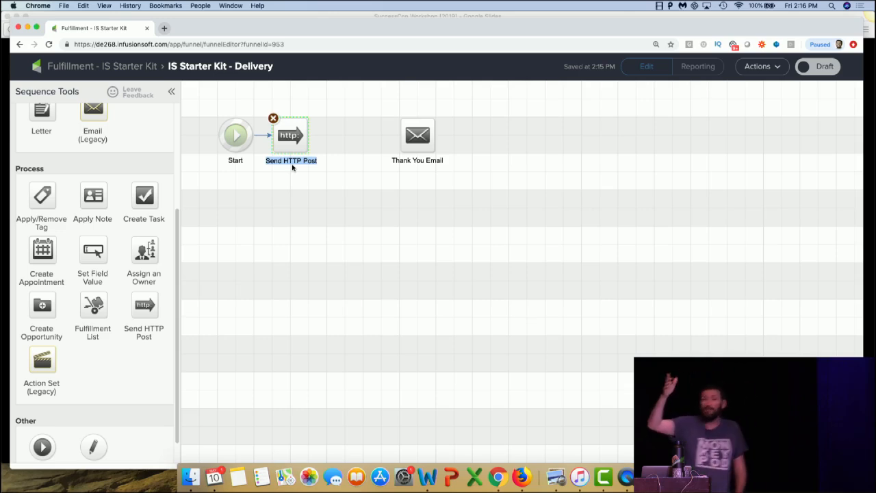
Connect the Send HTTP Post to the Thank You Email, and move both farther from Start in the same row
drag(292, 141, 310, 141)
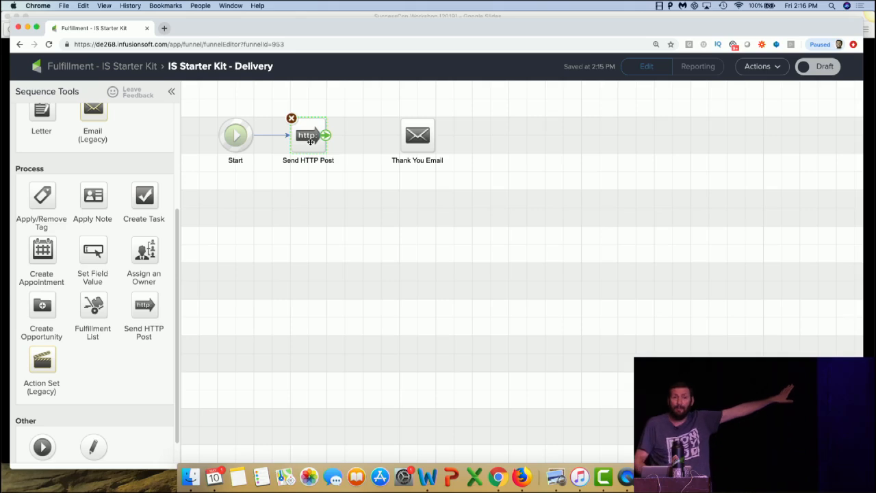
click(281, 135)
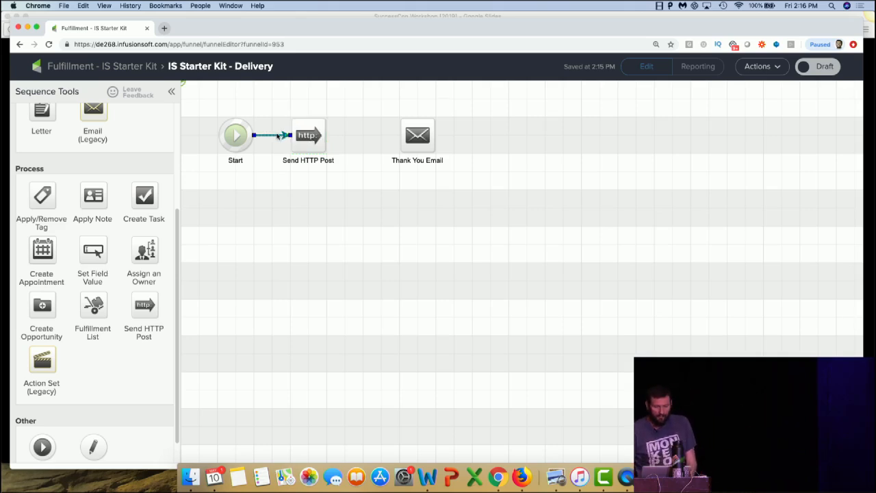
mouse_move(326, 135)
mouse_down()
mouse_move(363, 151)
mouse_move(413, 151)
mouse_move(317, 142)
mouse_move(337, 143)
mouse_up()
drag(419, 144, 457, 145)
drag(331, 156, 362, 150)
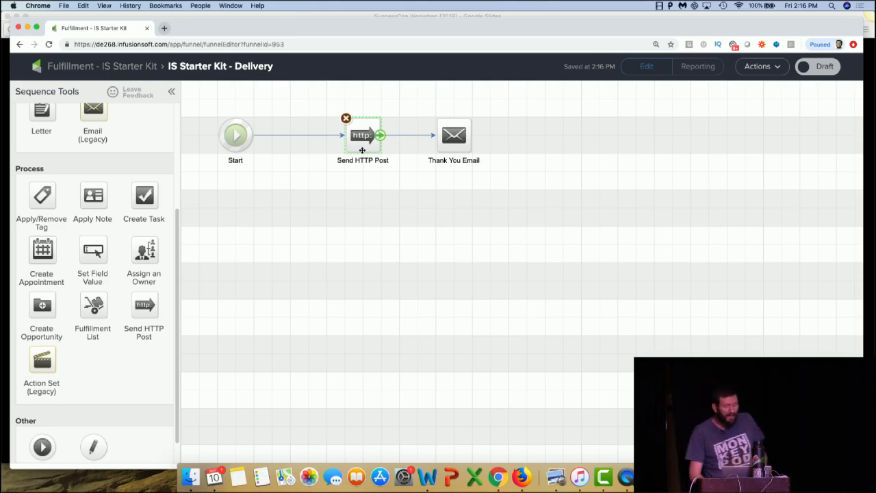
Reopen the "IS Starter Kit - Delivery" sequence and move the Send HTTP Post and Thank You Email together closer to Start
click(141, 69)
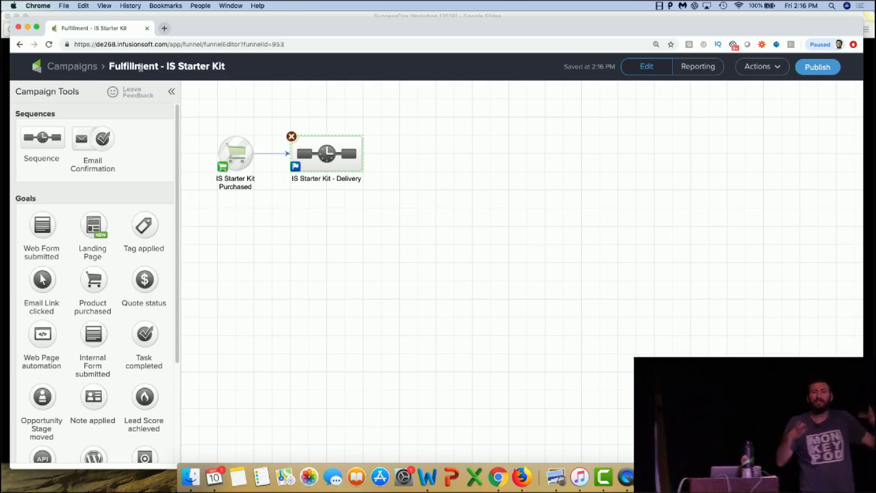
double_click(338, 154)
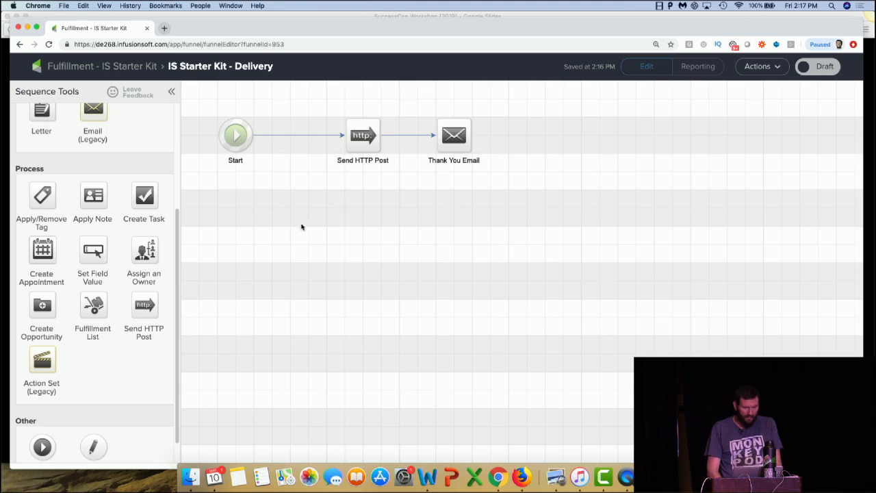
drag(528, 172, 333, 110)
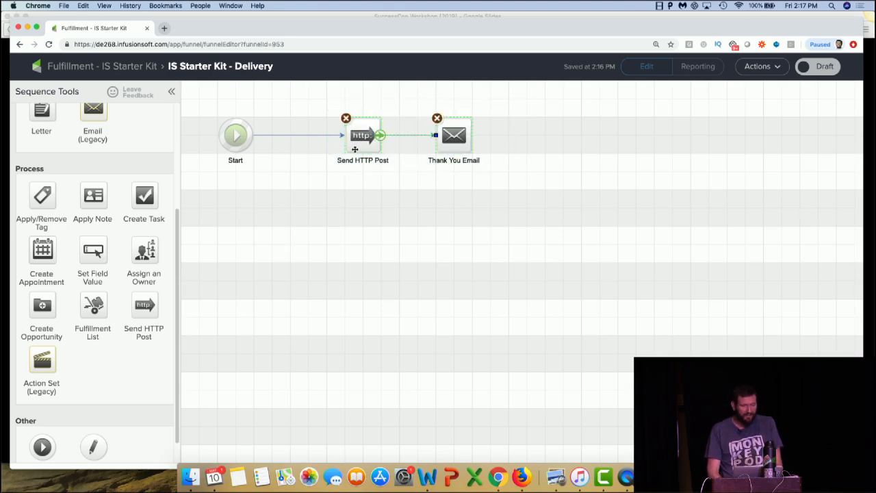
drag(355, 148, 308, 149)
click(312, 212)
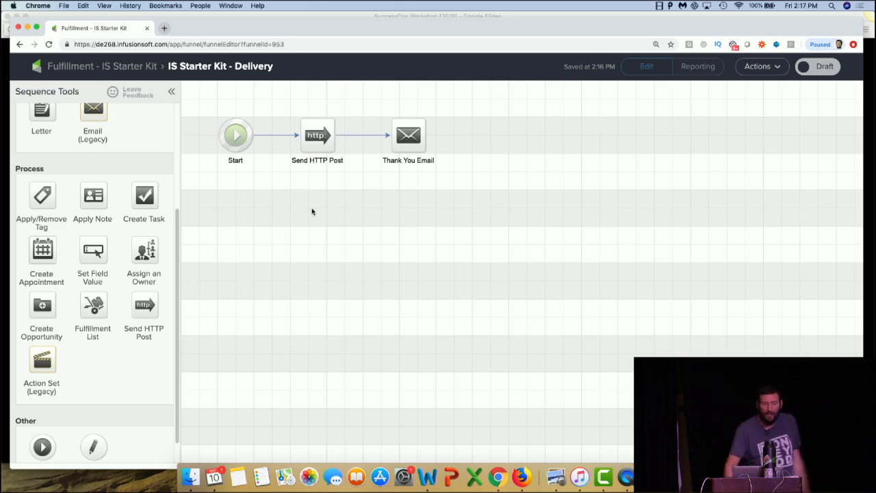
Add a Delay Timer after the Thank You Email that waits at least 3 days and runs on a weekday at 8:00 AM
scroll(69, 219, up, 5)
drag(42, 139, 491, 135)
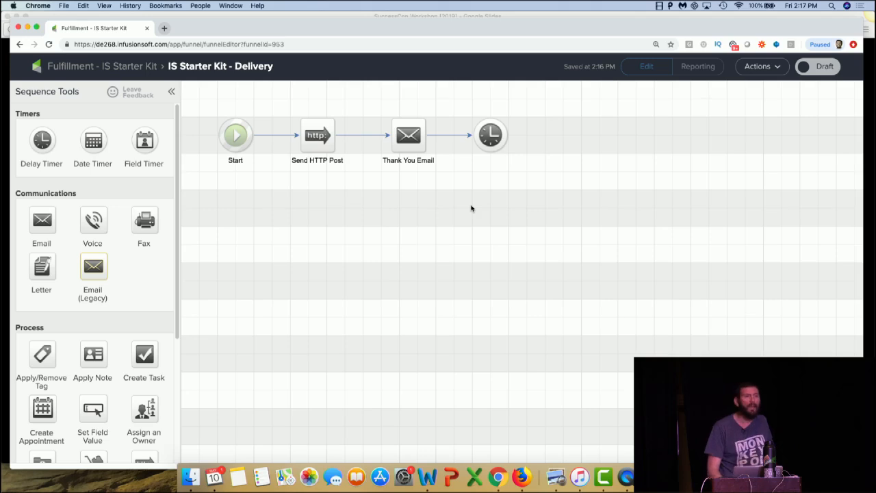
double_click(493, 135)
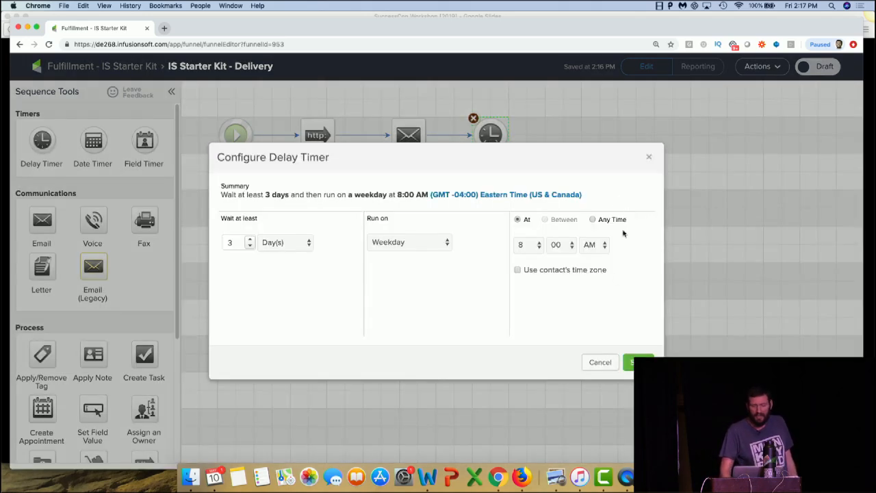
click(637, 359)
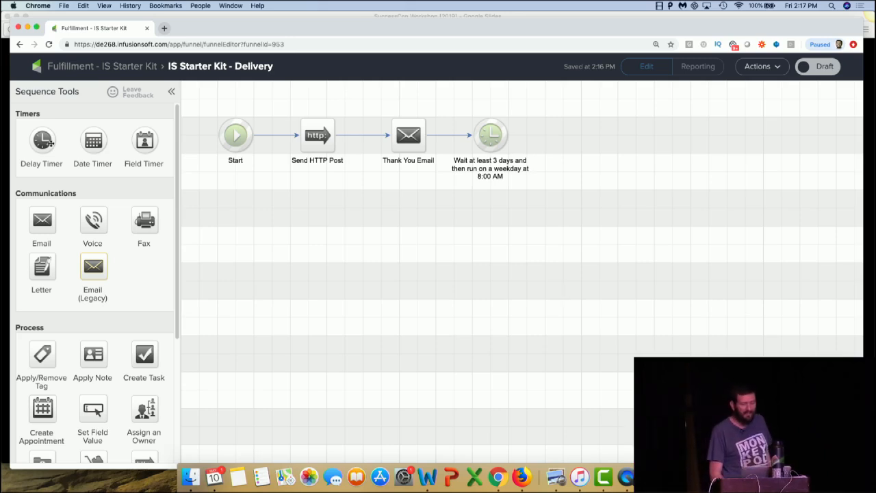
Add an email directly after the 3-day delay timer, named "How did you like it?"
drag(50, 142, 581, 141)
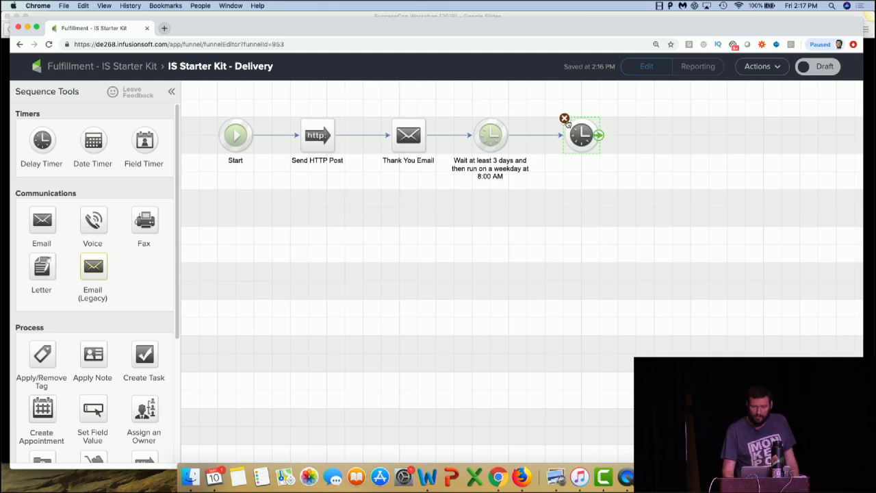
click(565, 119)
drag(42, 222, 562, 148)
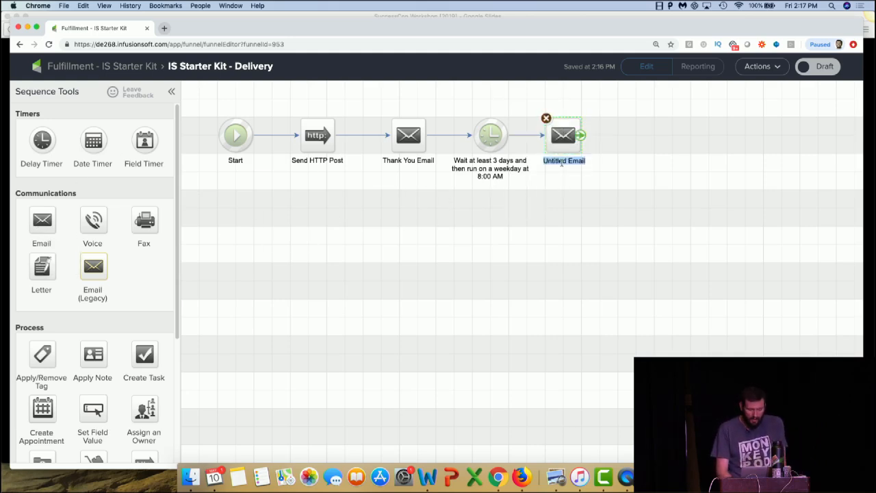
text(How did you like)
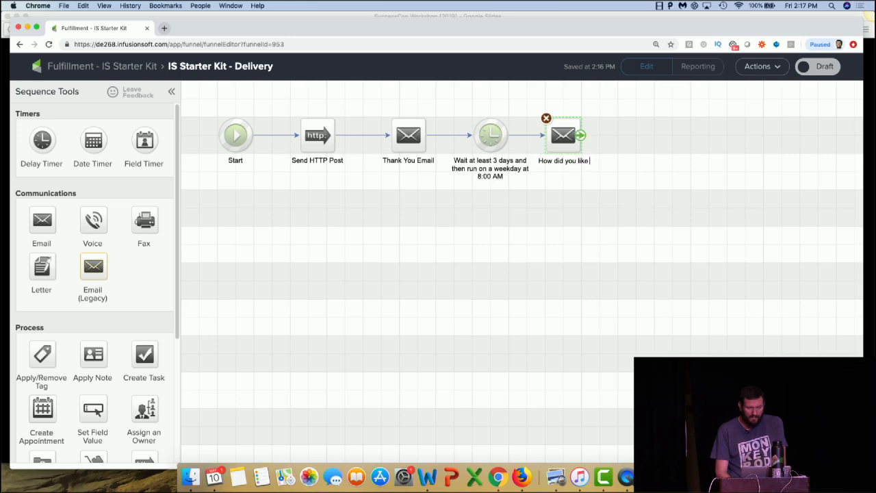
text( it?)
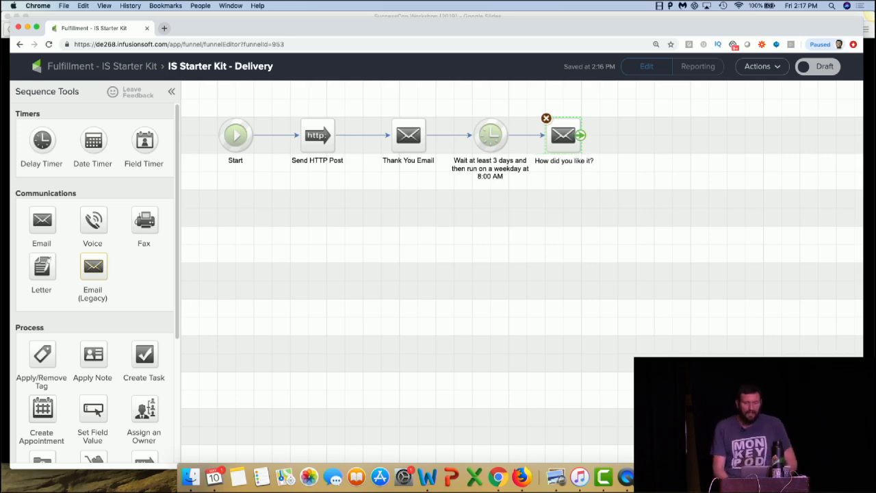
click(577, 217)
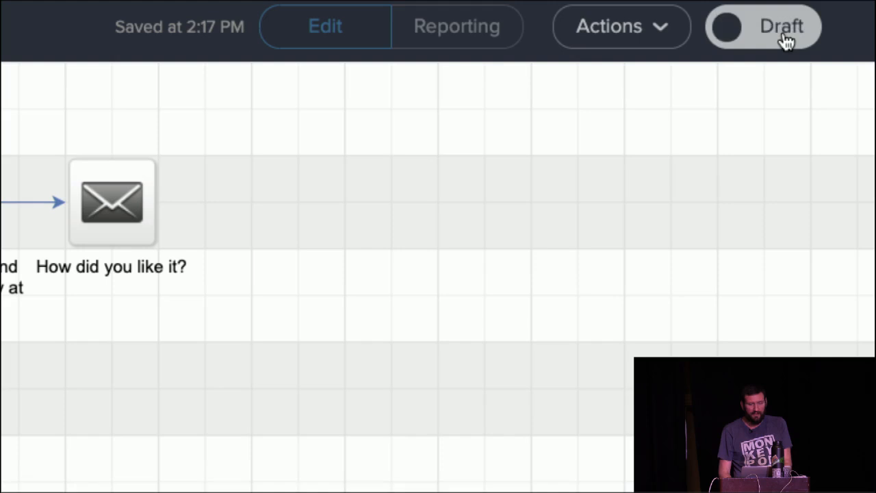
Switch the delivery sequence to Ready and back to Draft, and return to the "Fulfillment - IS Starter Kit" campaign
click(795, 53)
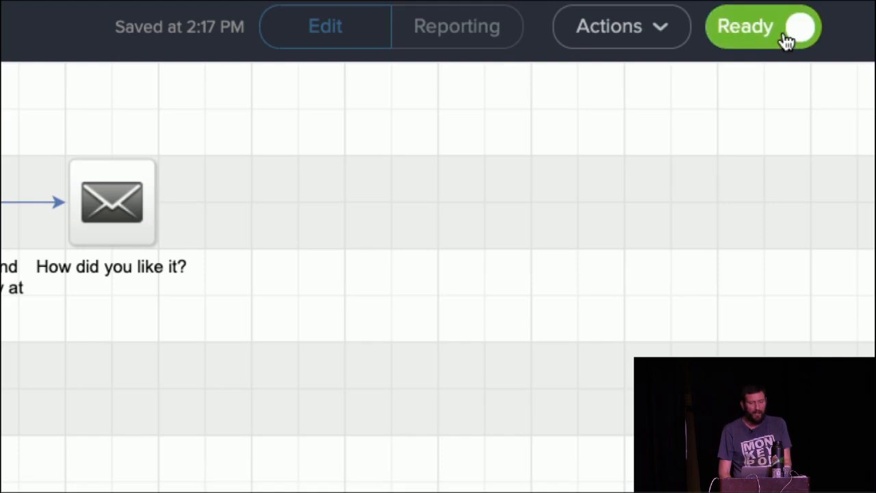
click(787, 41)
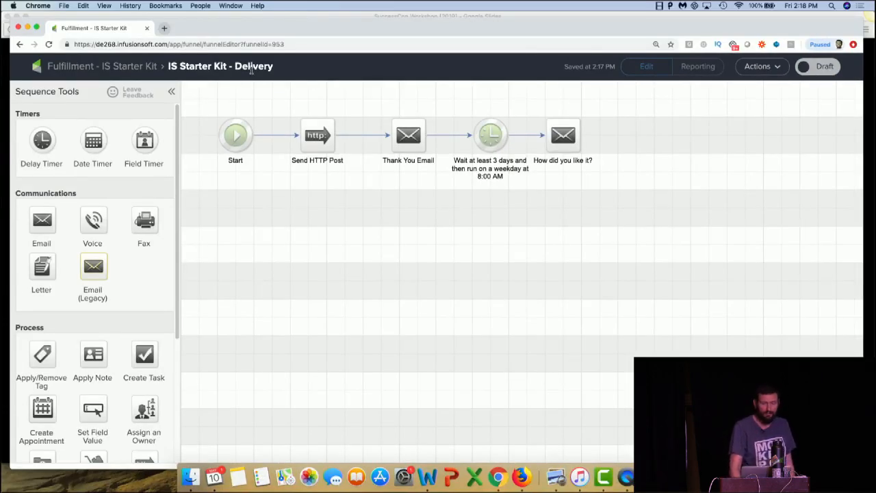
click(69, 68)
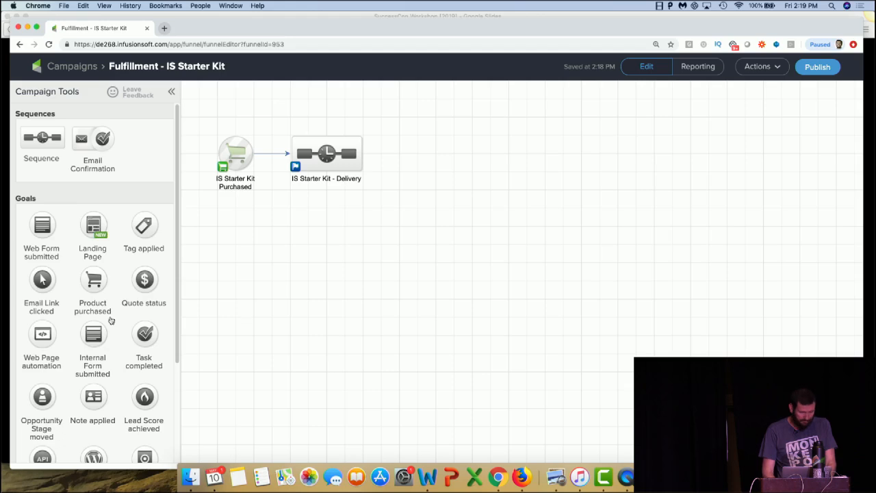
Add a Web Form submitted goal connected after the delivery sequence, named "IS Starter Kit Feedback Survey"
scroll(96, 330, down, 3)
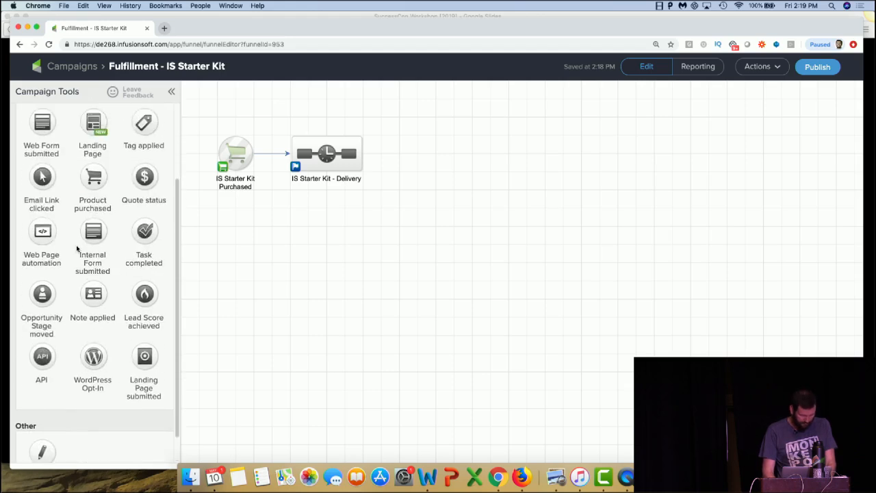
drag(42, 131, 421, 154)
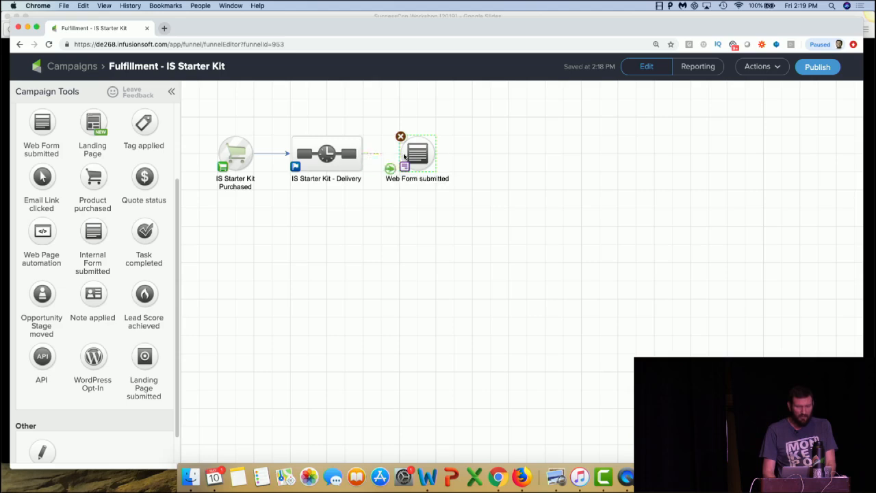
click(438, 180)
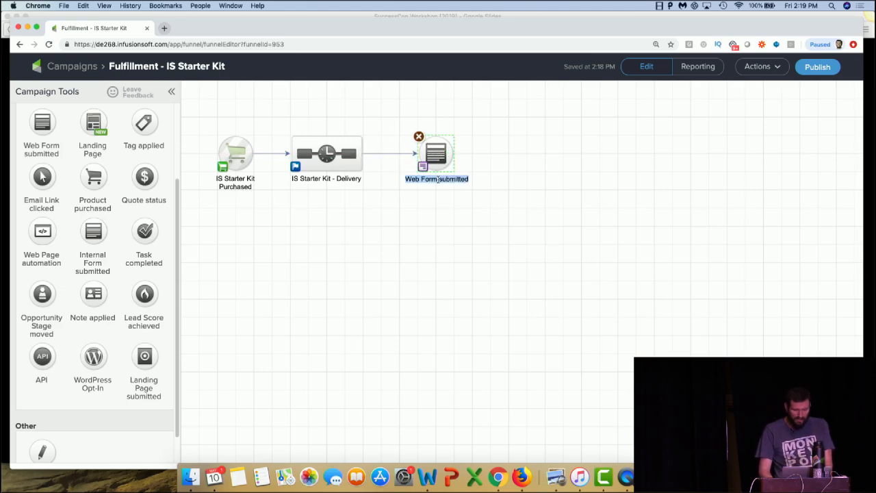
text(IS Sta)
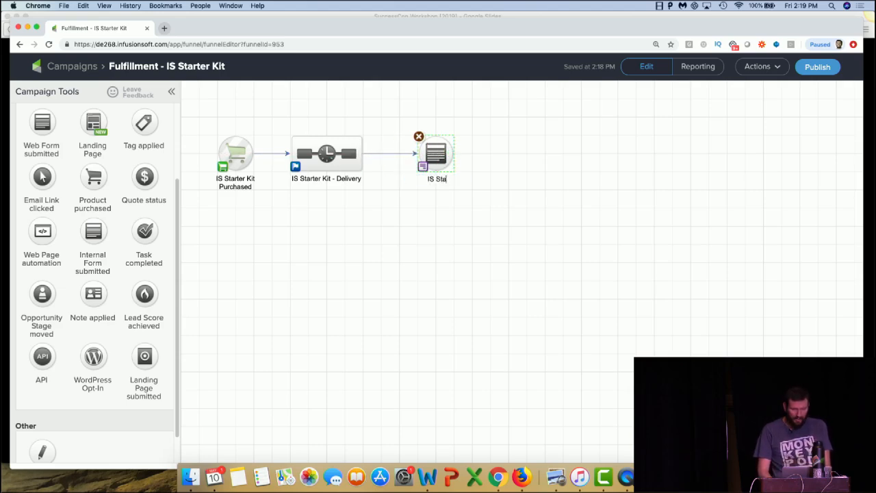
text(rter Kit)
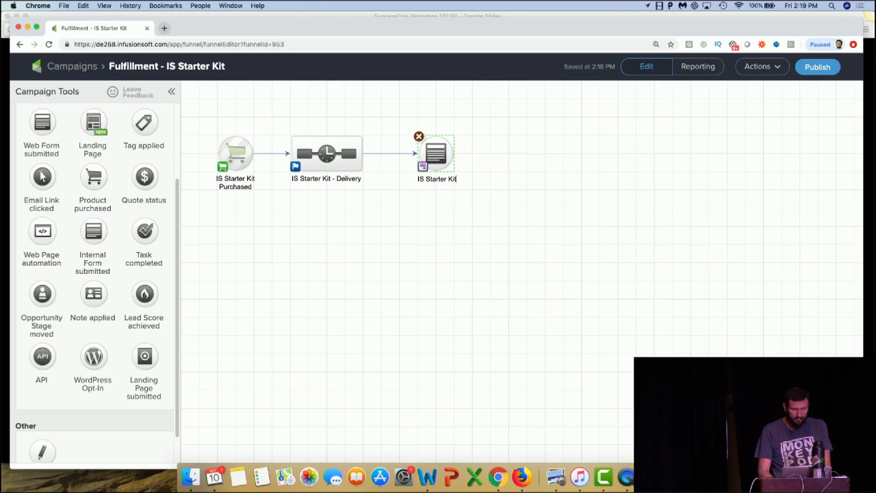
text( Feedback S)
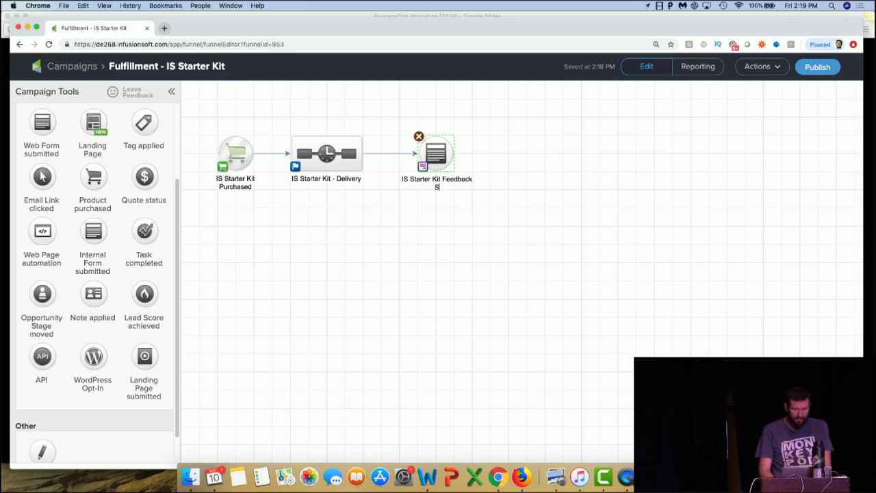
text(urvey)
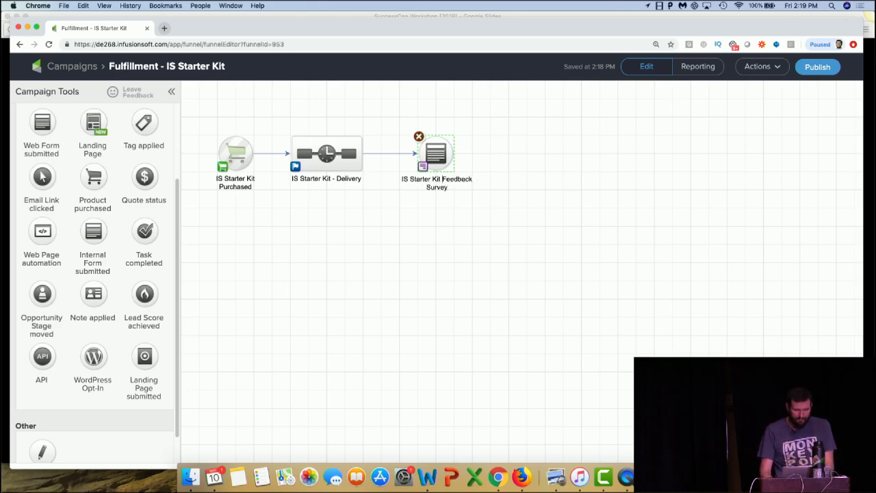
key(Return)
click(471, 199)
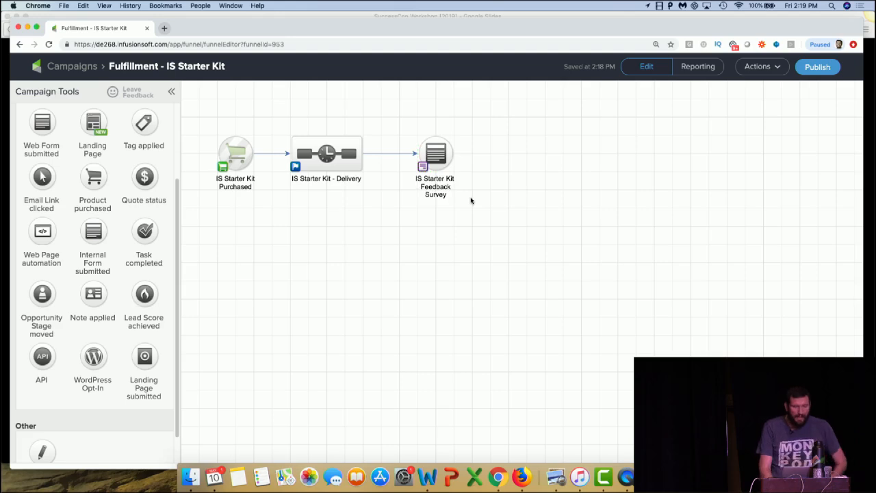
drag(444, 151, 425, 151)
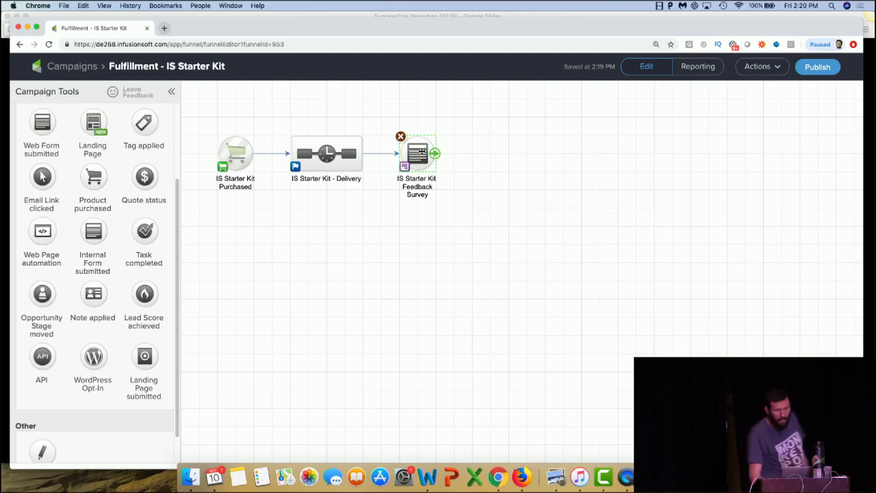
Add a sequence beside the feedback survey goal, named "Next Steps", and connect the goal to it
scroll(68, 188, up, 3)
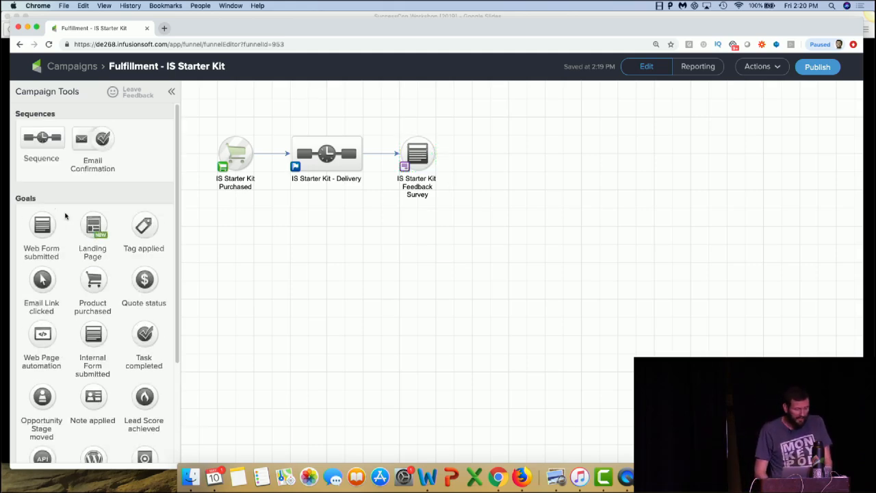
drag(42, 139, 489, 145)
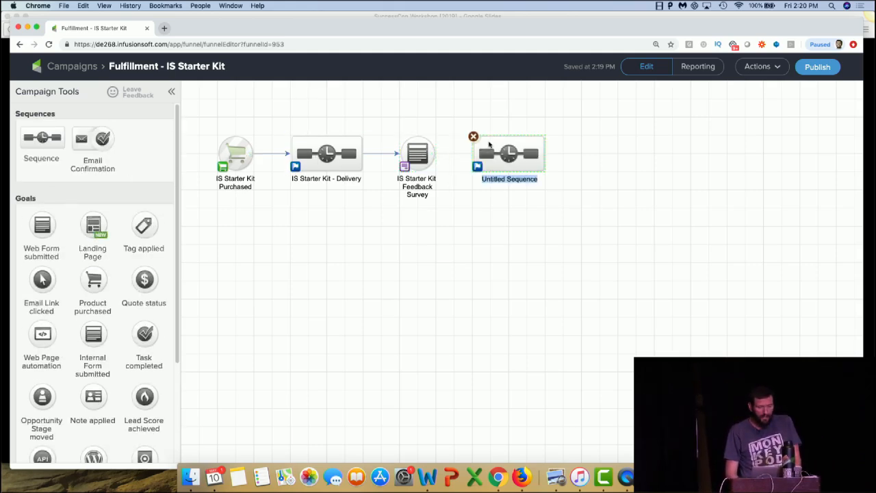
drag(435, 153, 507, 158)
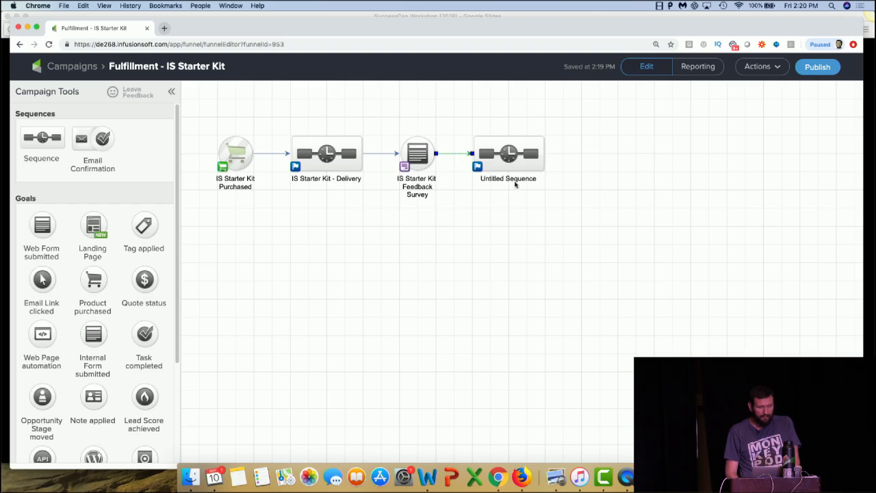
click(512, 180)
text(Ne)
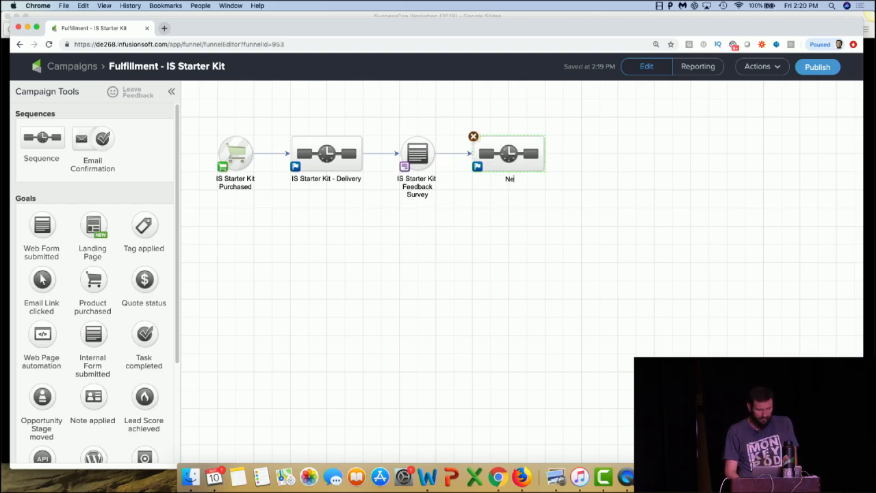
text(xt Steps)
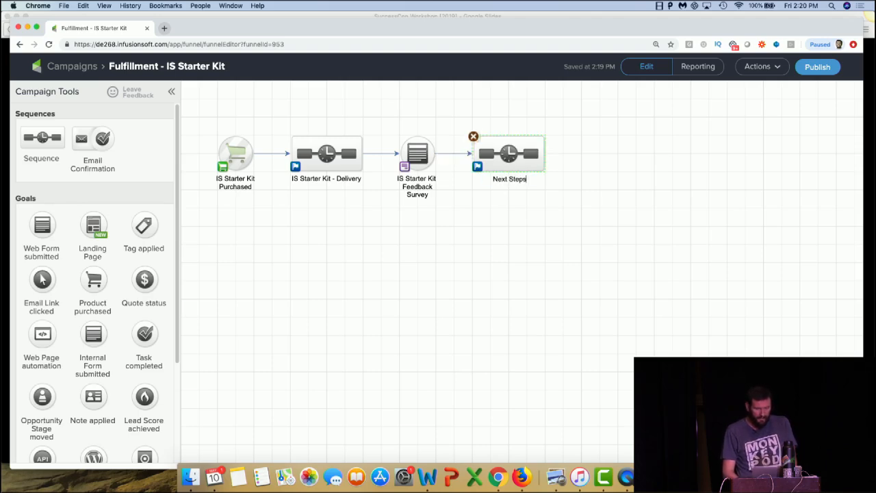
click(534, 206)
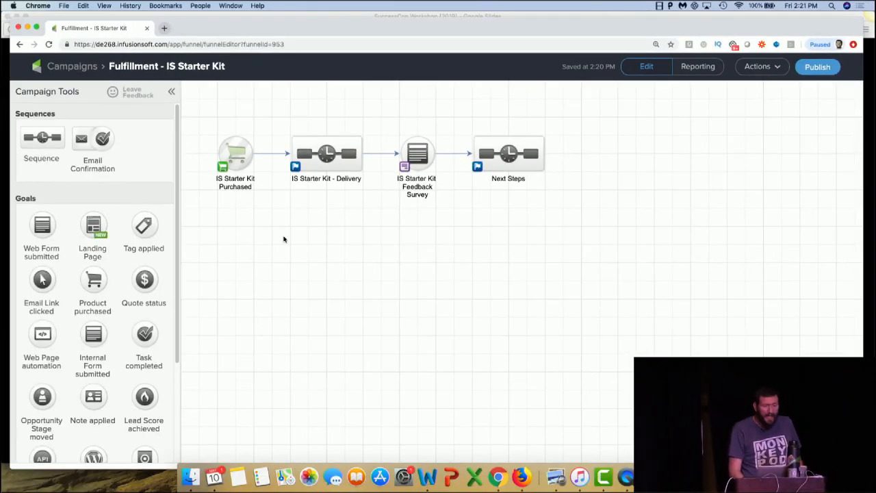
Add an Email Link clicked goal connected after the "Next Steps" sequence
drag(43, 279, 579, 153)
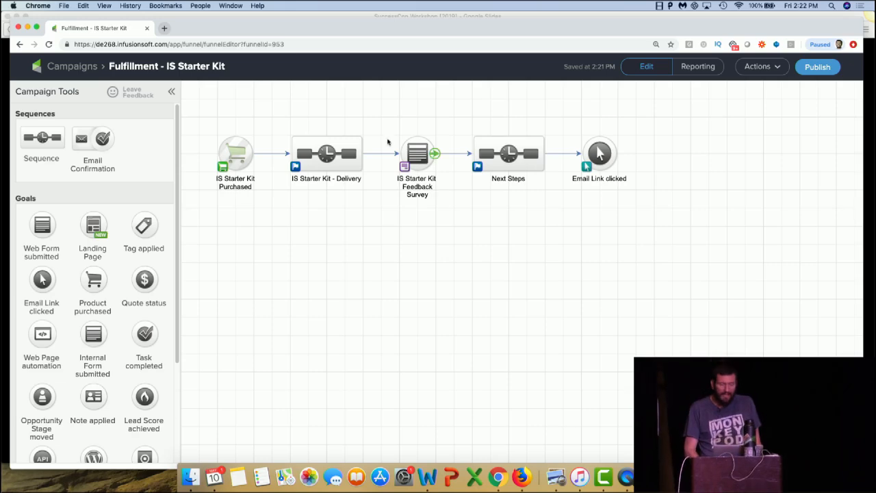
drag(376, 123, 276, 210)
click(505, 123)
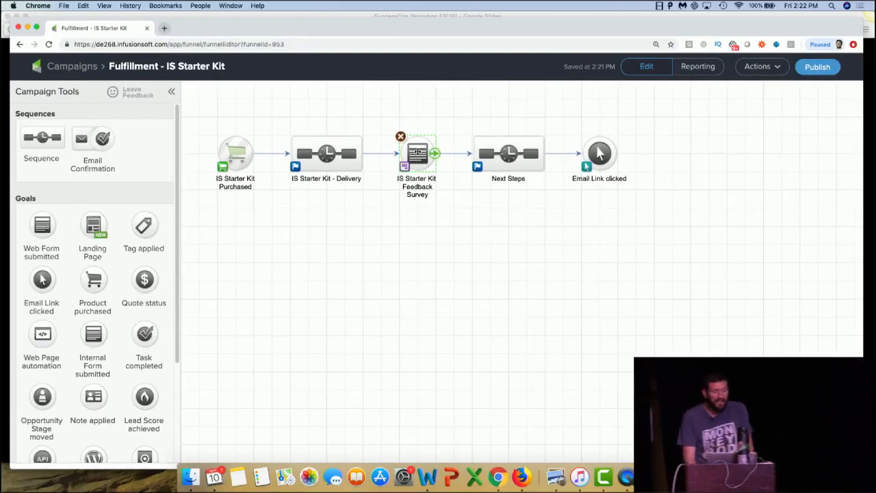
Review the campaign flow element by element, from the purchase goal and delivery sequence to the Email Link clicked goal
click(554, 260)
click(320, 156)
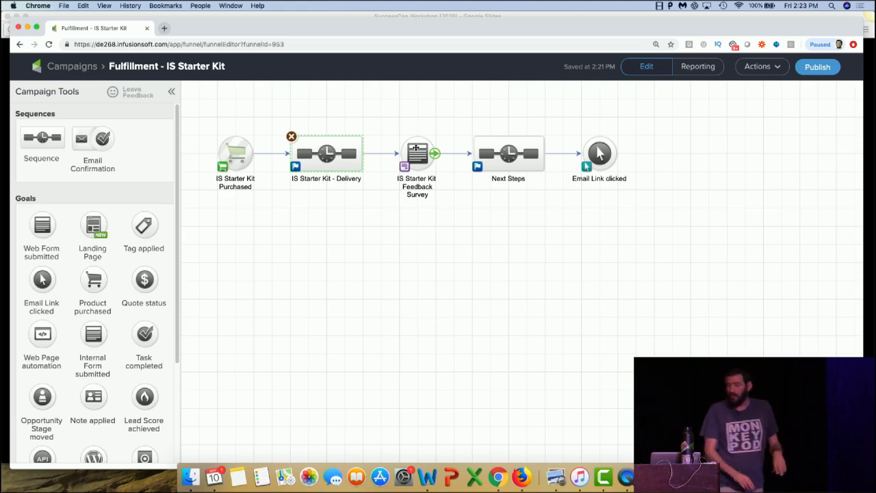
click(416, 150)
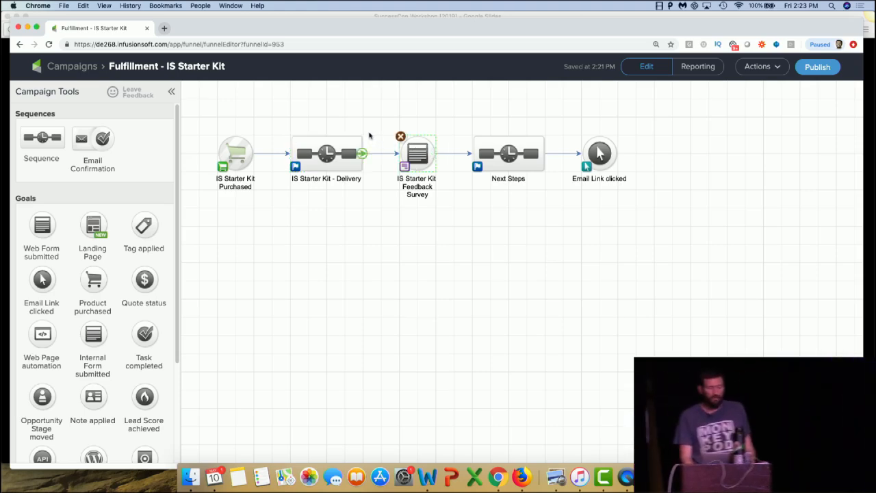
drag(291, 122, 367, 208)
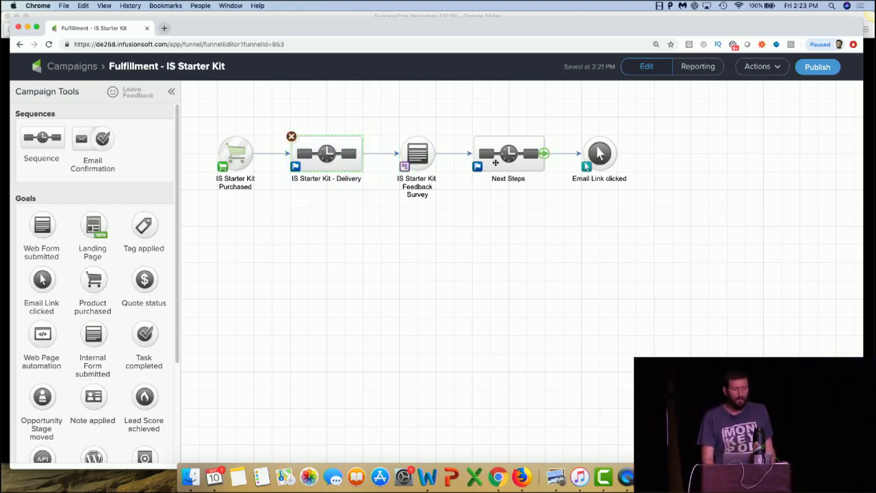
click(495, 162)
click(421, 149)
click(326, 152)
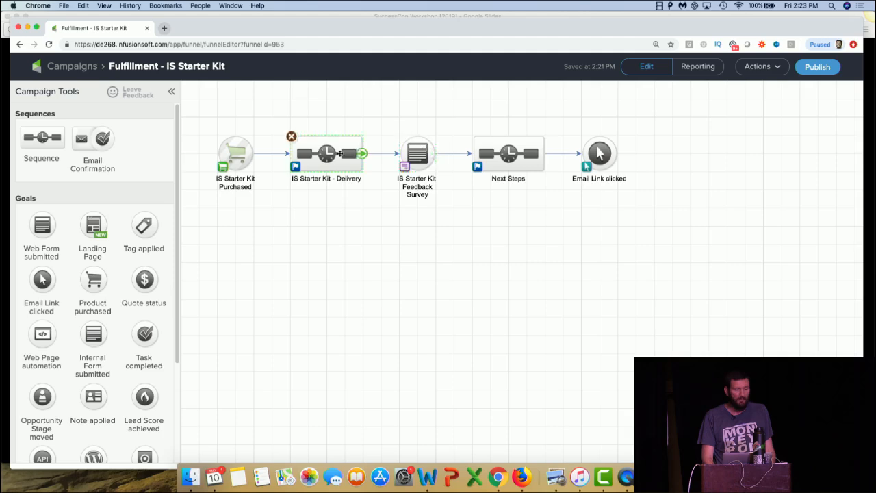
click(512, 147)
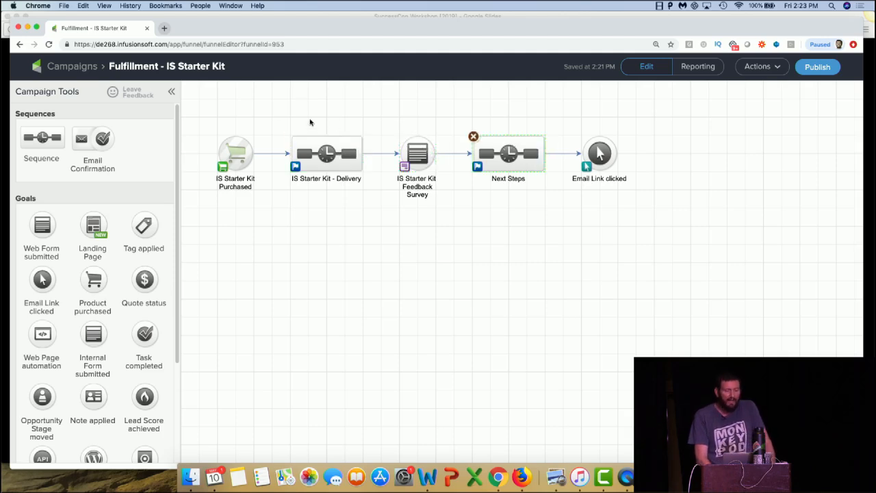
drag(266, 114, 383, 219)
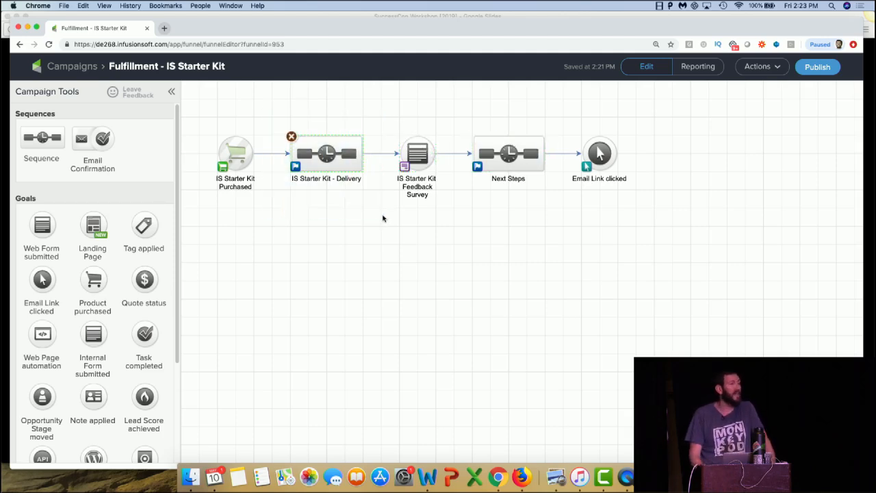
mouse_move(418, 153)
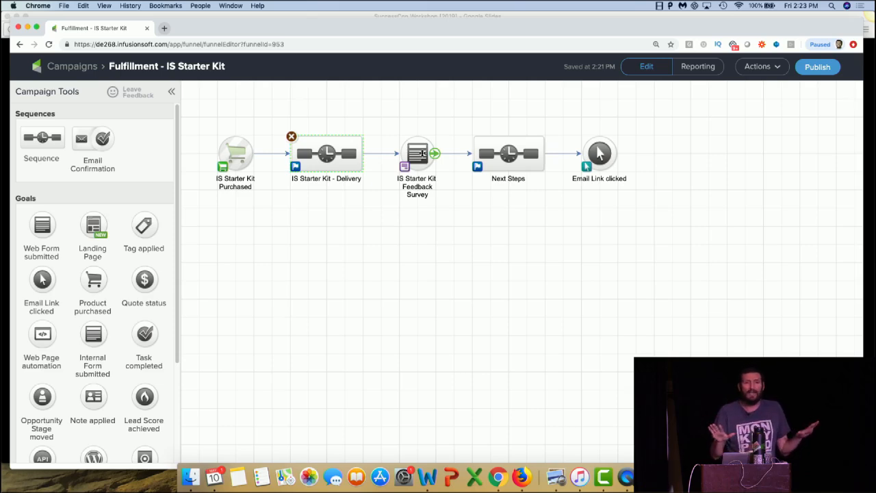
click(234, 156)
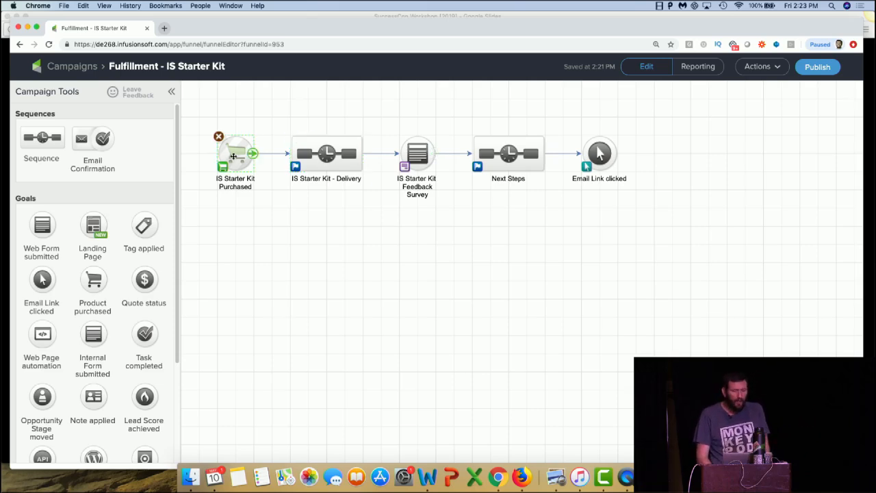
click(327, 155)
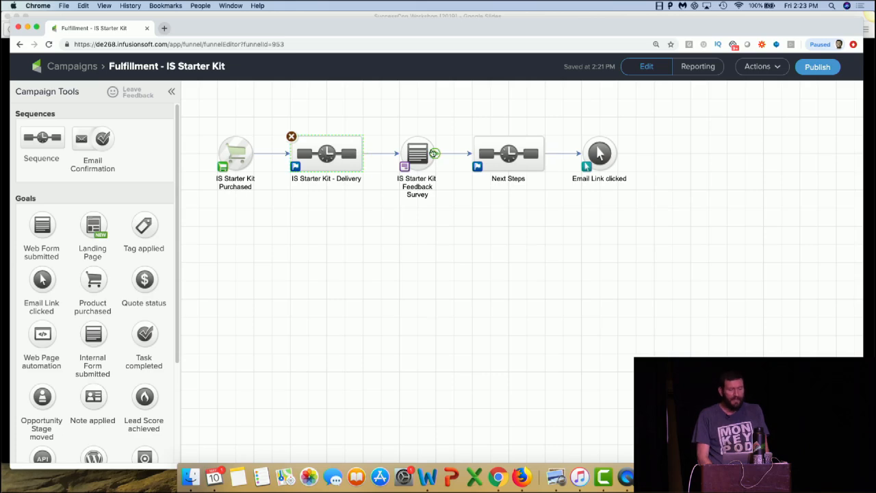
click(420, 150)
click(507, 152)
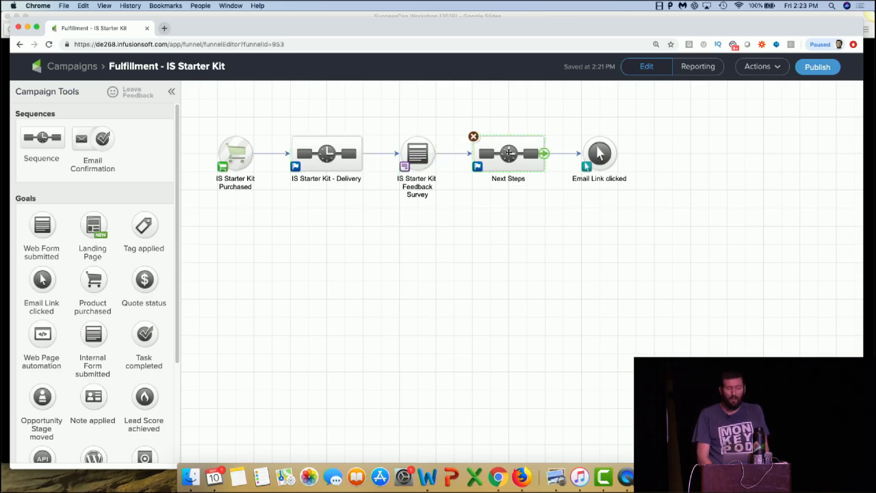
click(599, 157)
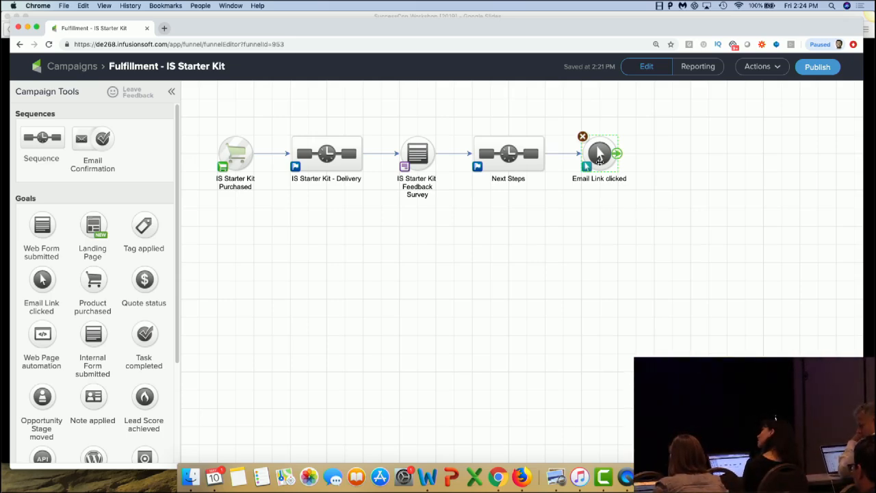
drag(272, 124, 377, 213)
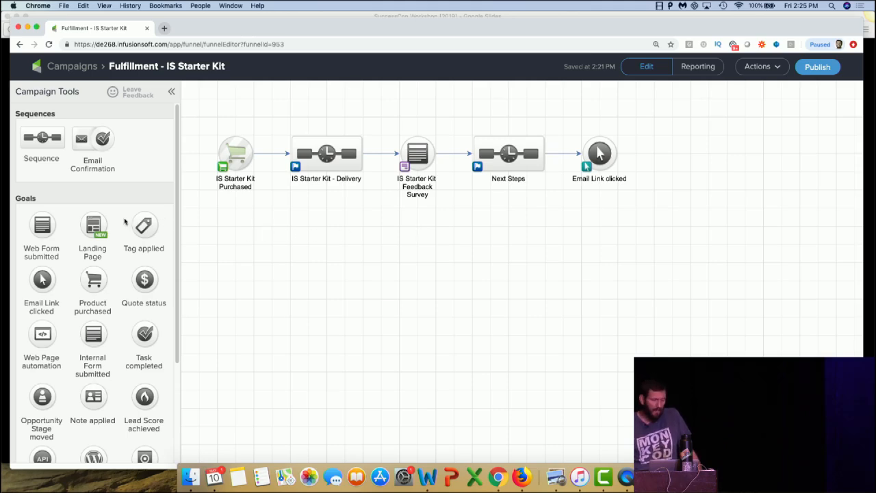
Add a note with its placeholder text to the canvas below the IS Starter Kit - Delivery sequence
scroll(125, 221, down, 5)
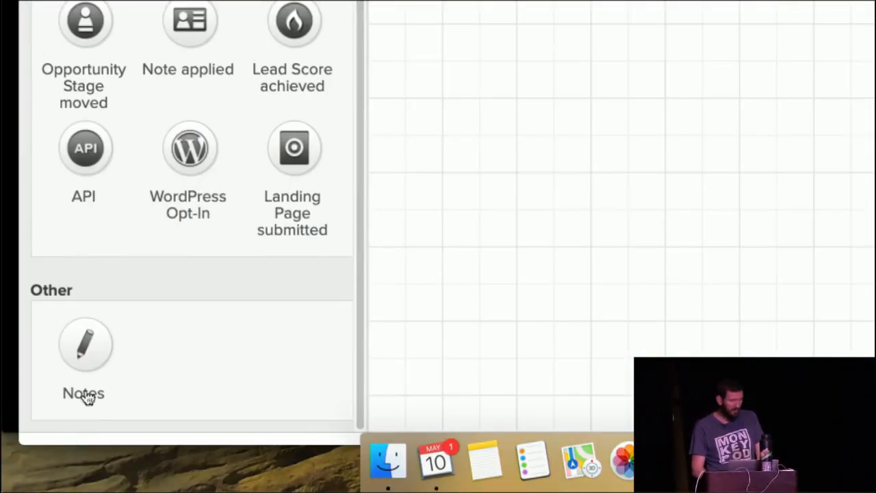
drag(86, 395, 548, 64)
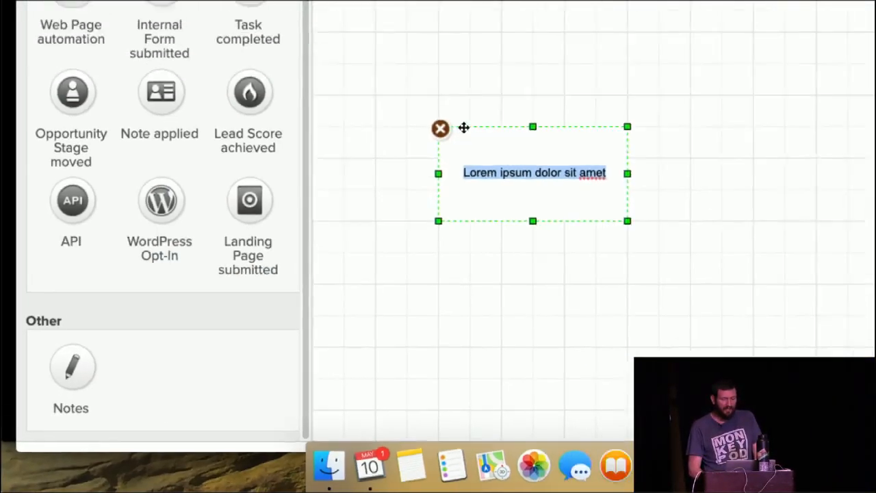
drag(352, 245, 353, 199)
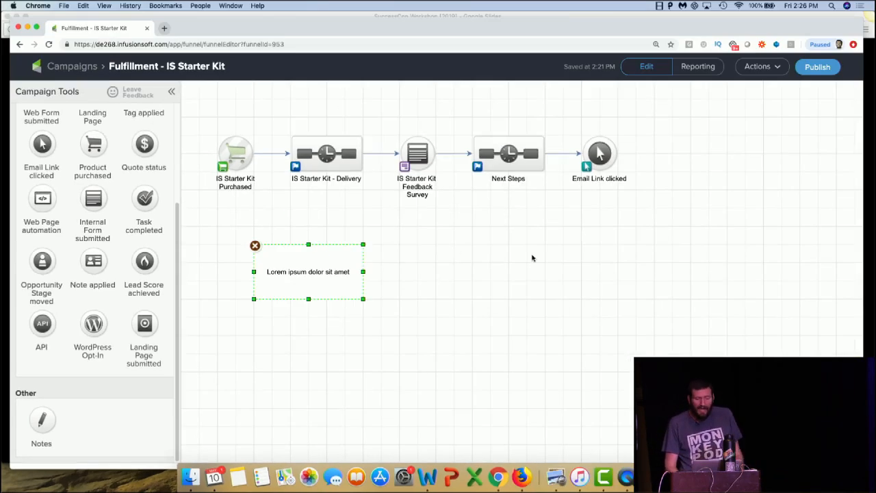
click(663, 202)
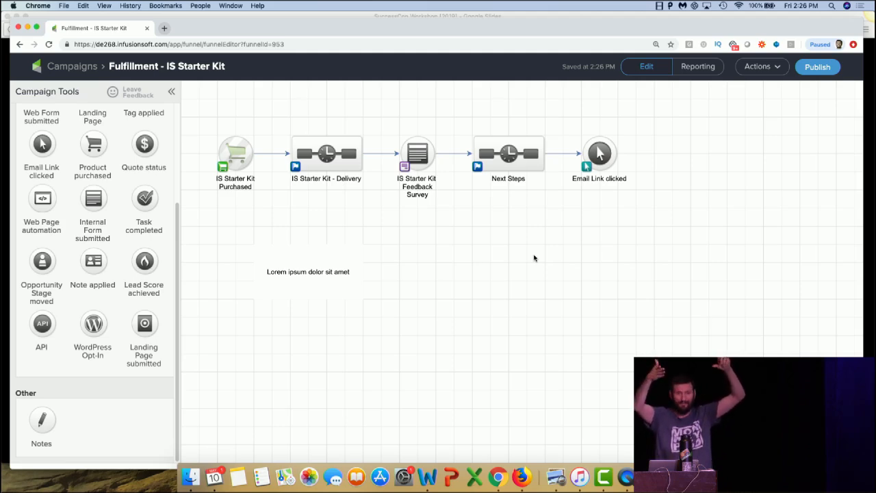
Try to open the timer page e.gg/timer in a new browser tab
click(165, 28)
text(timer)
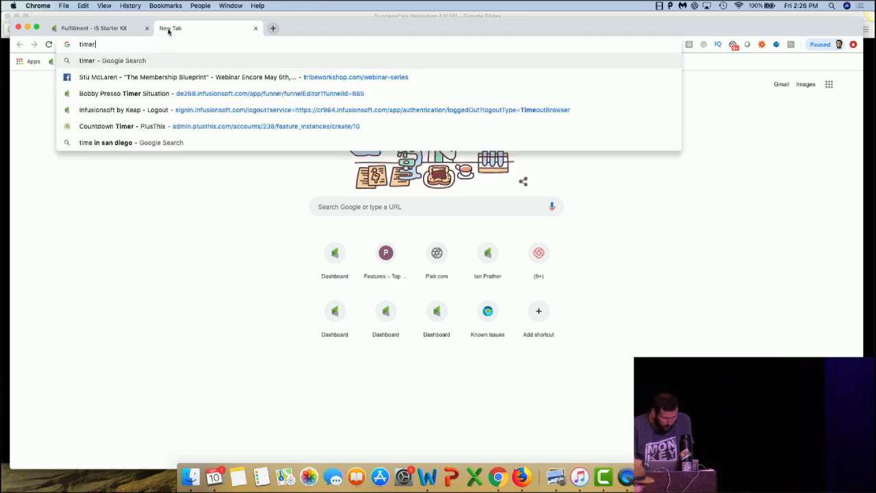
key(BackSpace)
key(BackSpace)
key(BackSpace)
key(BackSpace)
key(BackSpace)
text(e.gg)
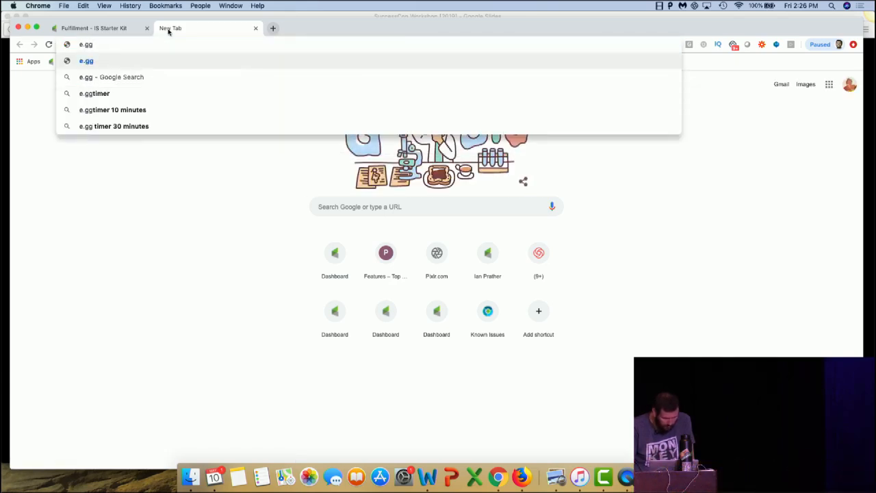
text(/timer)
key(Return)
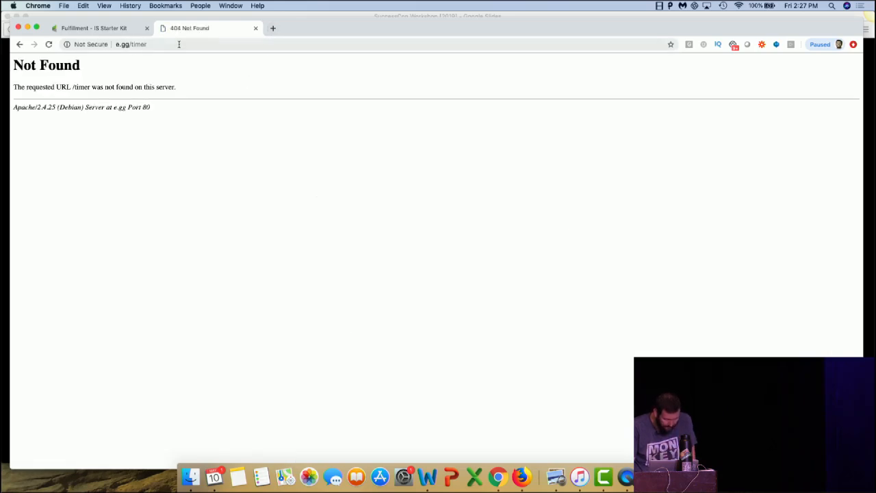
Search the web for "egg timer", open the E.gg Timer site and start a 28 minutes countdown
click(179, 44)
text(egg timer)
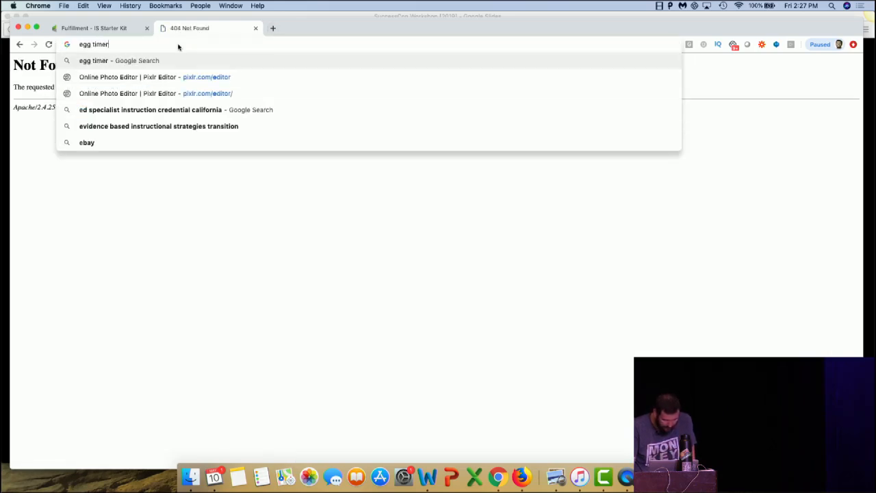
key(Return)
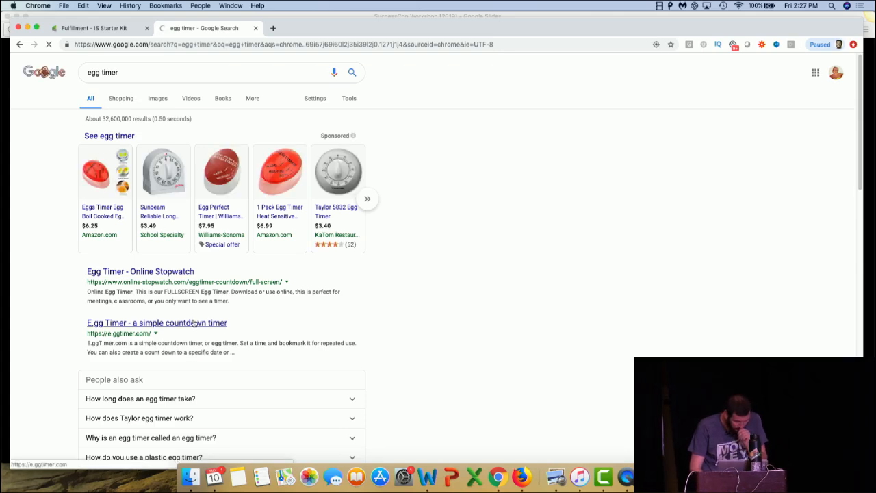
click(194, 322)
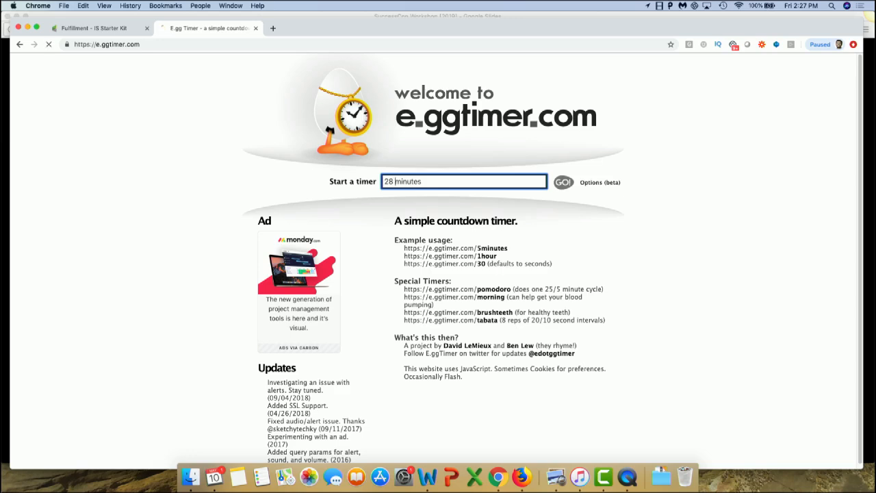
key(Return)
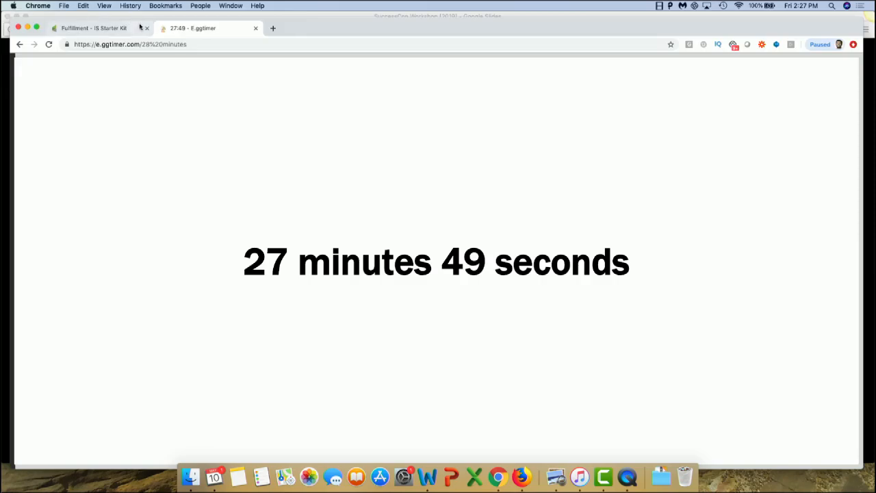
Switch to the Fulfillment planning slide and return to the Chrome window with the campaign
key(ctrl+Up)
click(253, 185)
key(ctrl+Up)
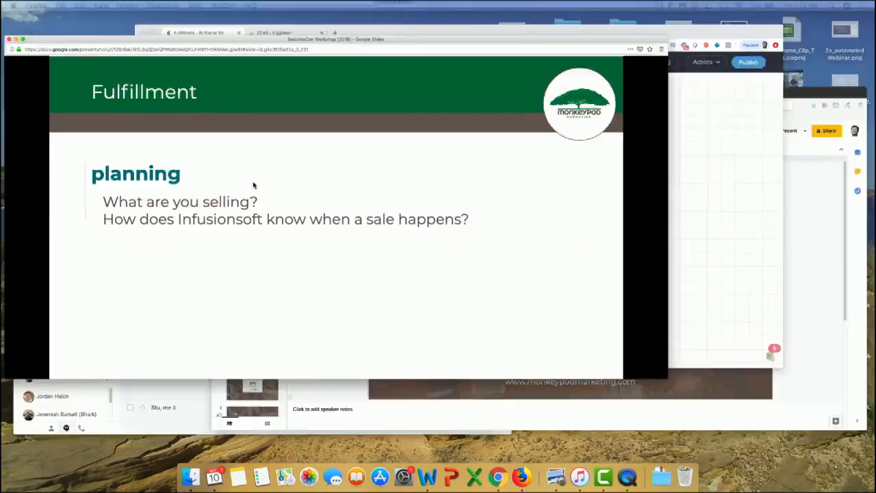
click(490, 173)
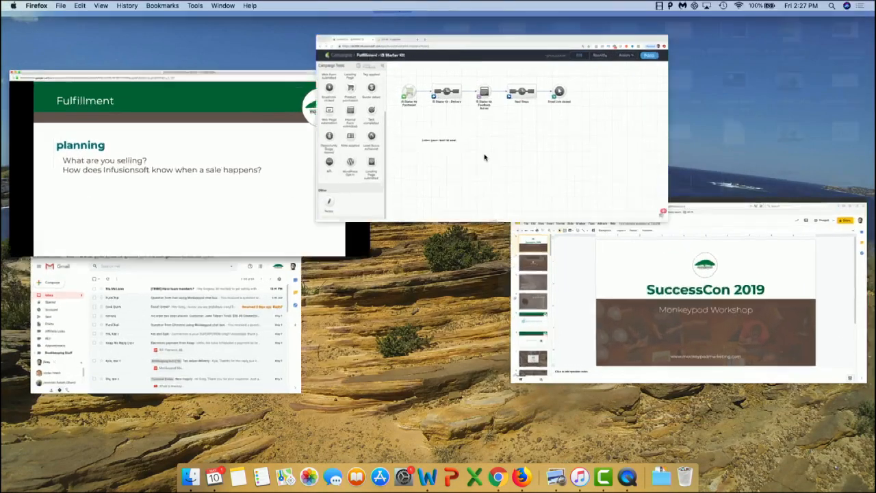
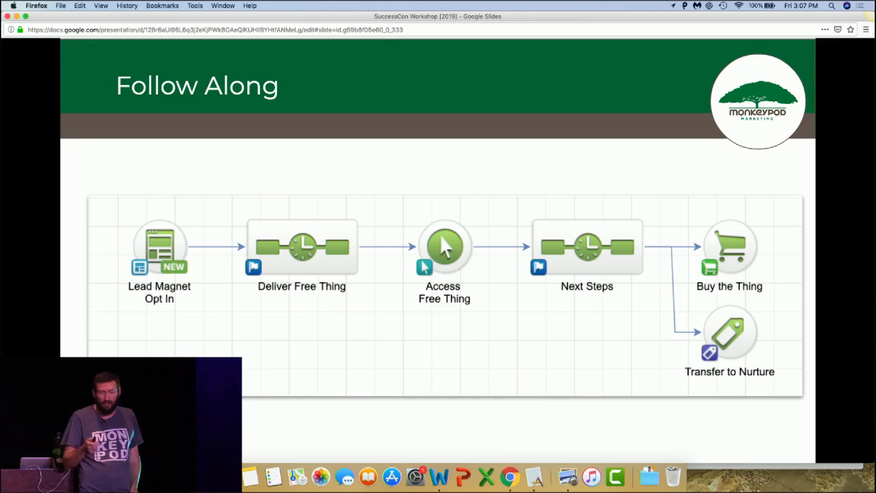
Switch from the Follow Along slide to Chrome, return to the Campaigns list and create a new campaign
key(Right)
key(Right)
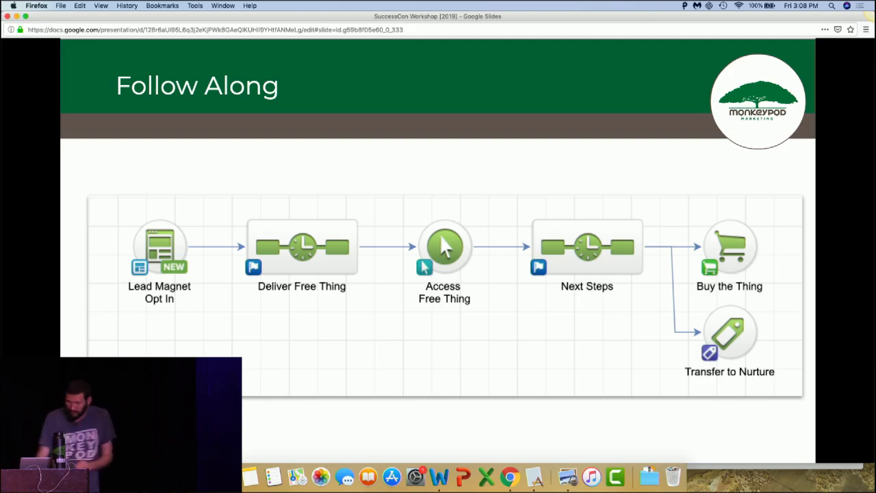
key(ctrl+Up)
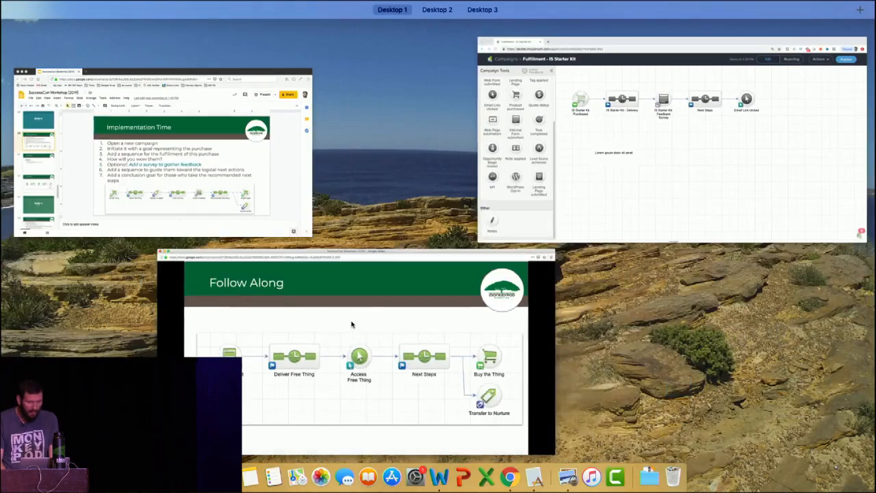
click(611, 171)
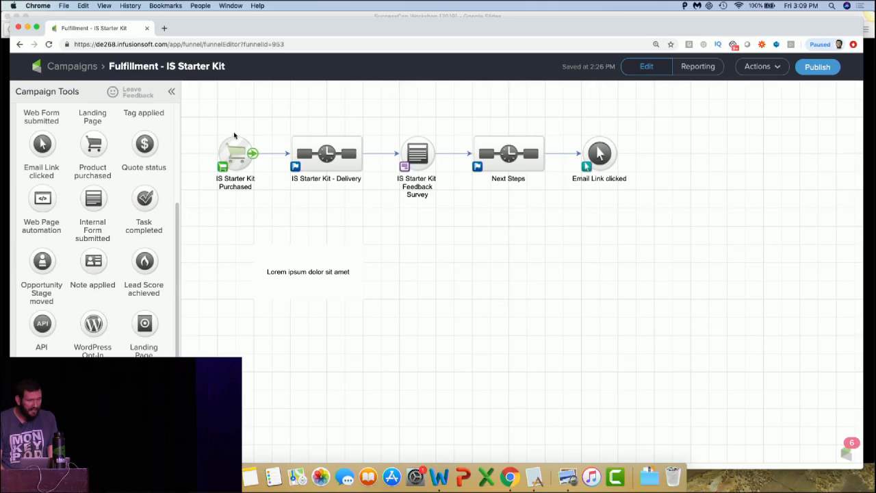
click(87, 70)
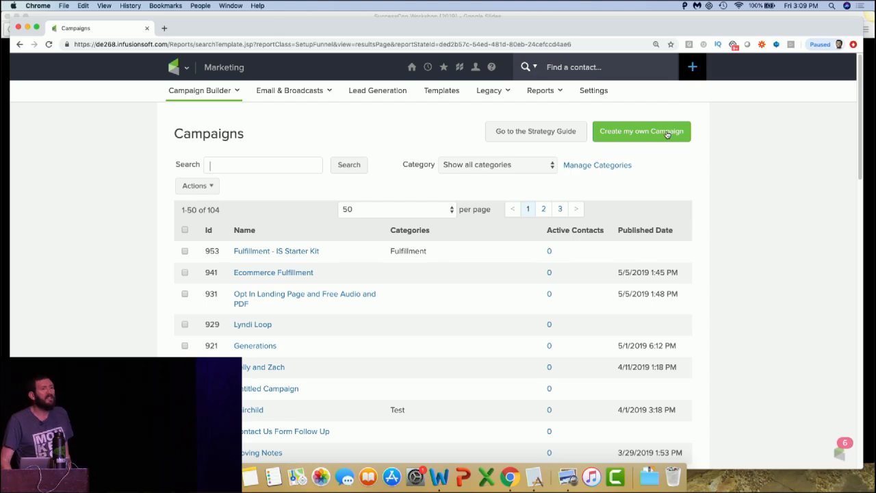
click(666, 135)
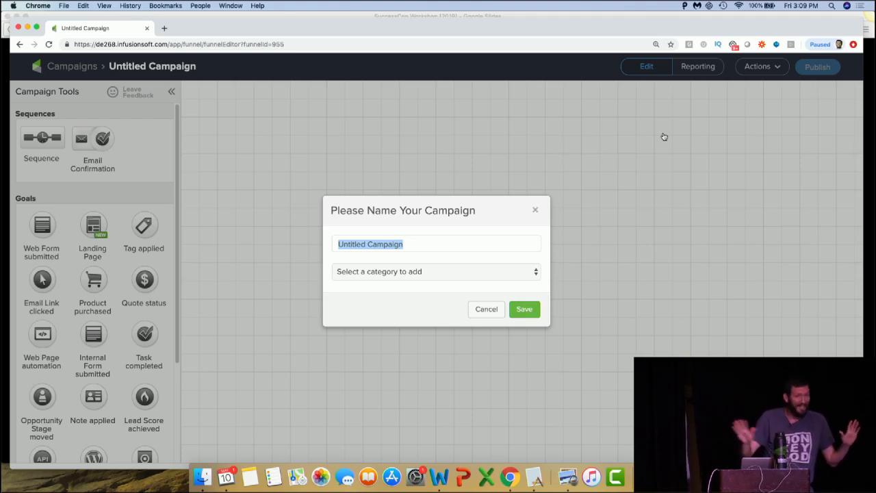
Name the new campaign "Lead Gen - Lessons of Automation", assign it the Lead Generation category and save
text(Lead Gen - )
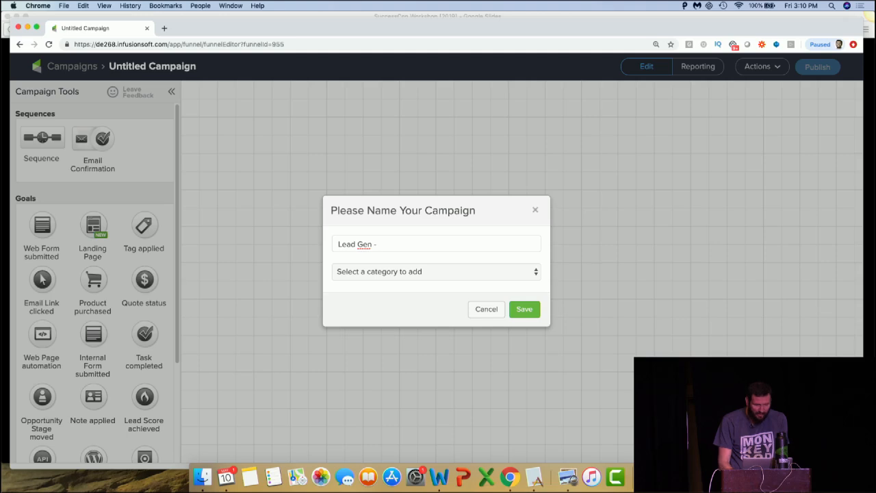
text(Lessons)
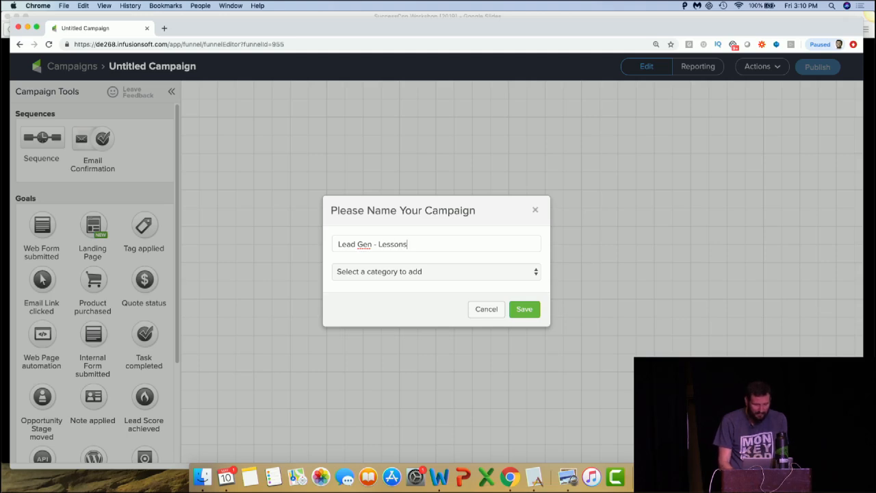
text( of Automation)
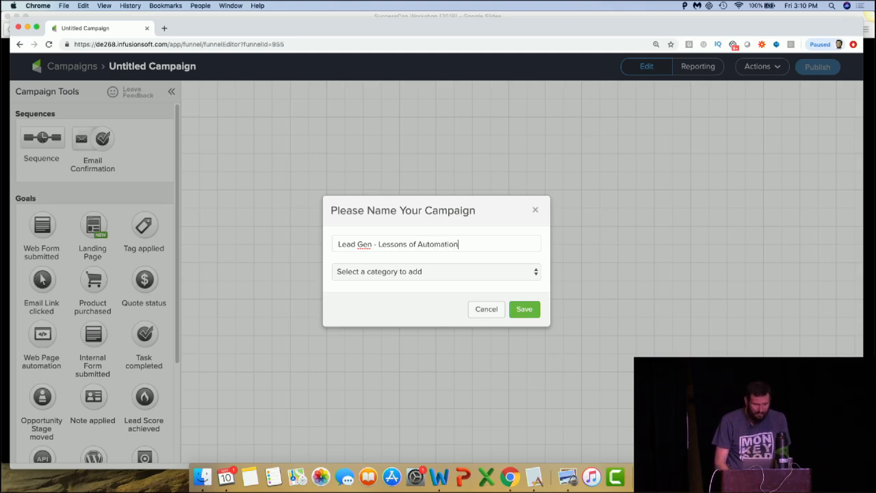
click(485, 271)
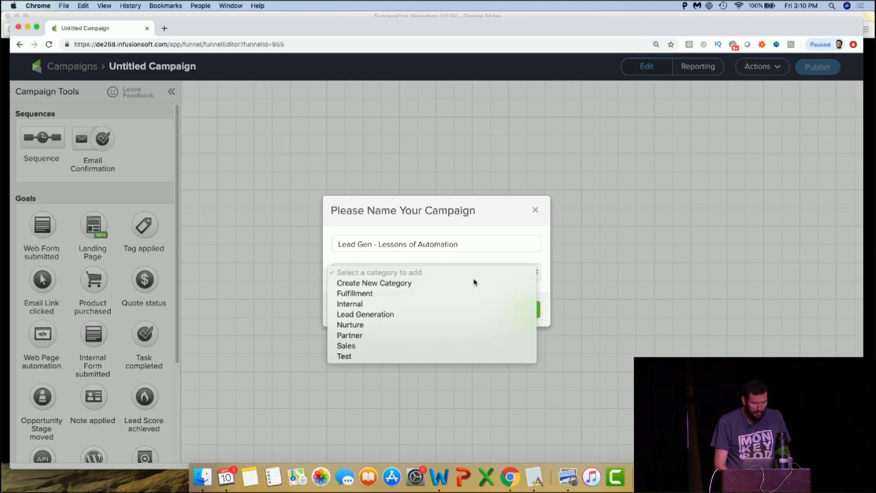
click(434, 314)
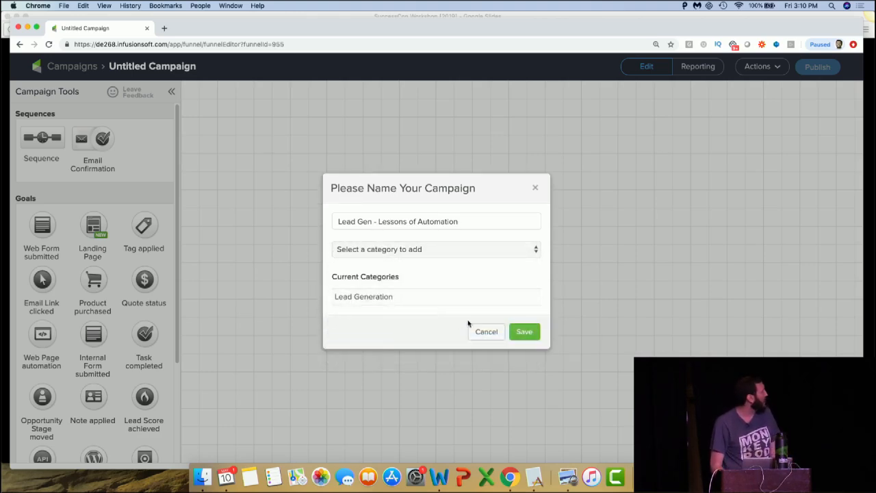
click(521, 332)
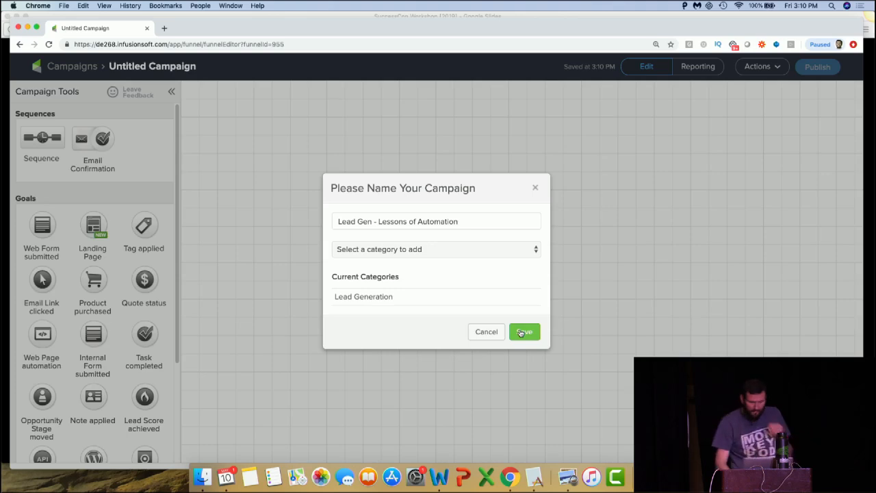
click(522, 332)
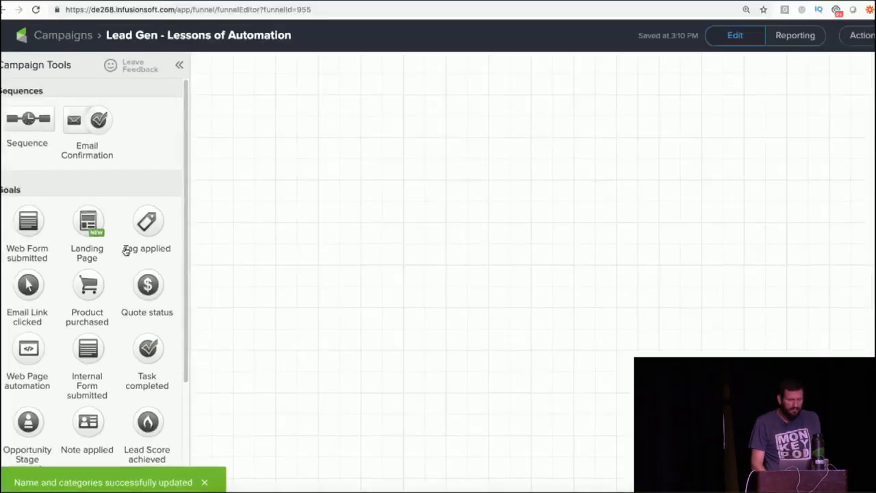
Add a Landing Page goal at the start of the campaign canvas and label it "Lessons of Automation Opt In" on two lines
drag(90, 220, 247, 175)
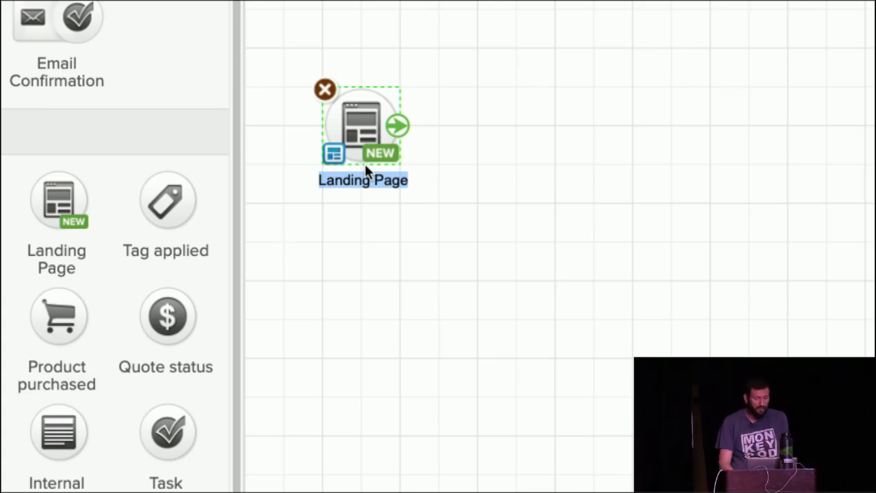
click(365, 245)
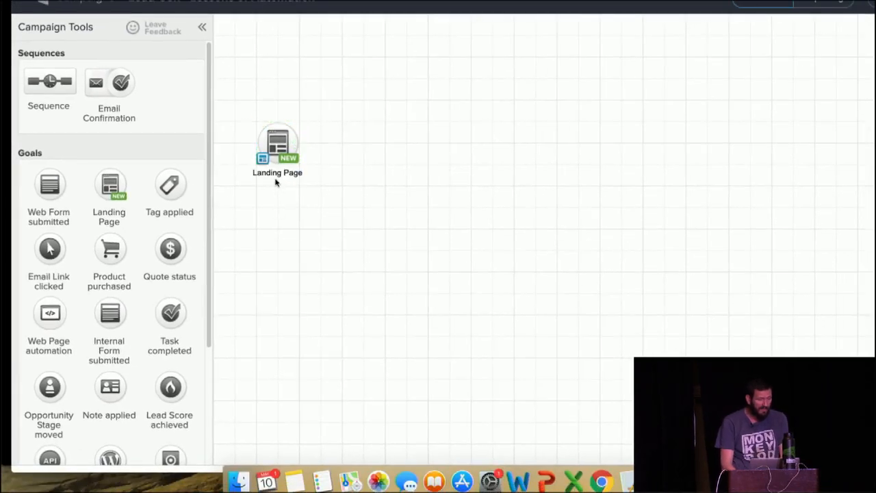
click(273, 171)
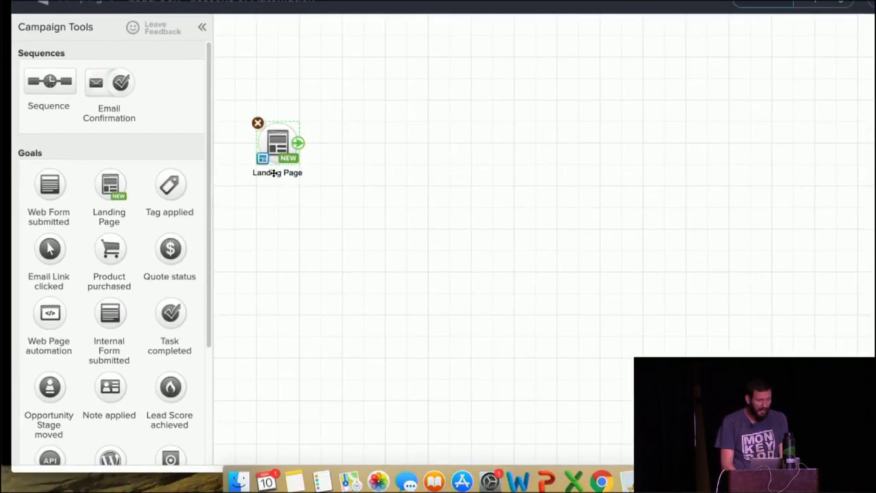
click(272, 171)
text(Lessons of )
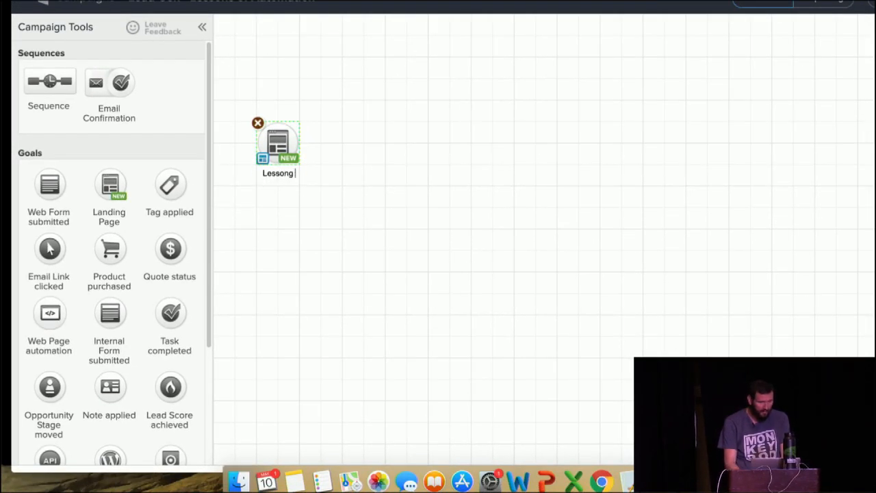
text(Automation)
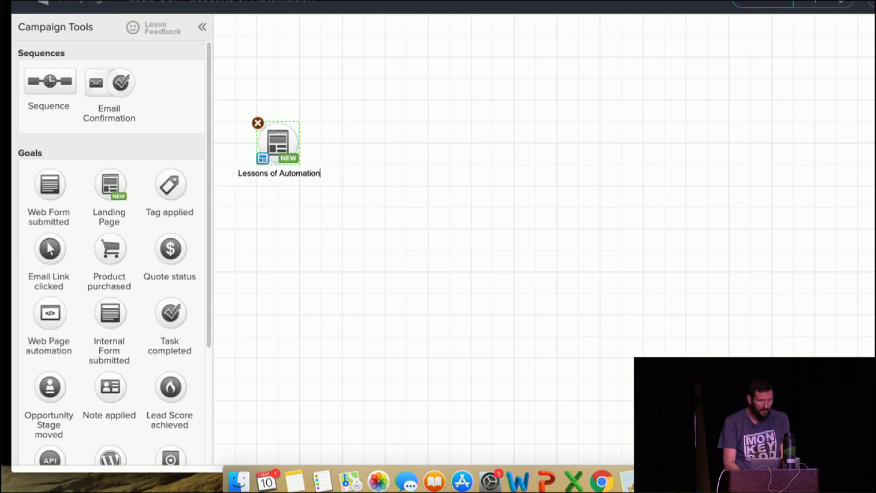
key(Return)
text(Opt In)
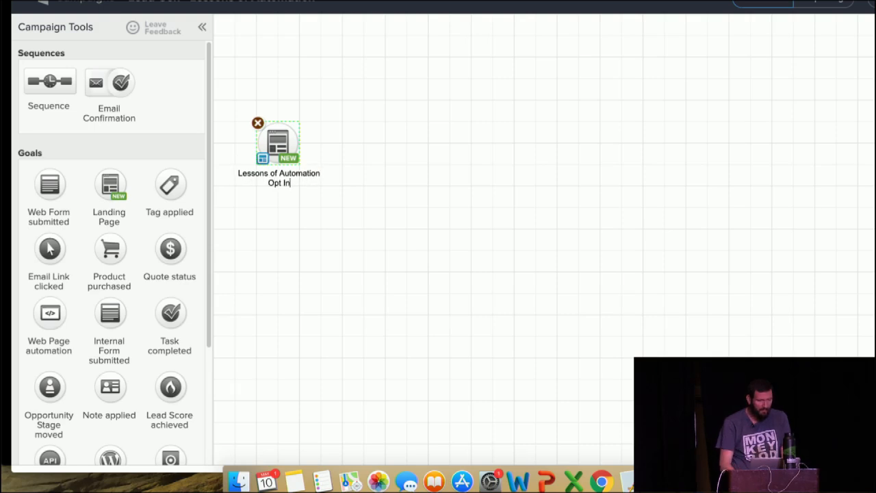
click(299, 210)
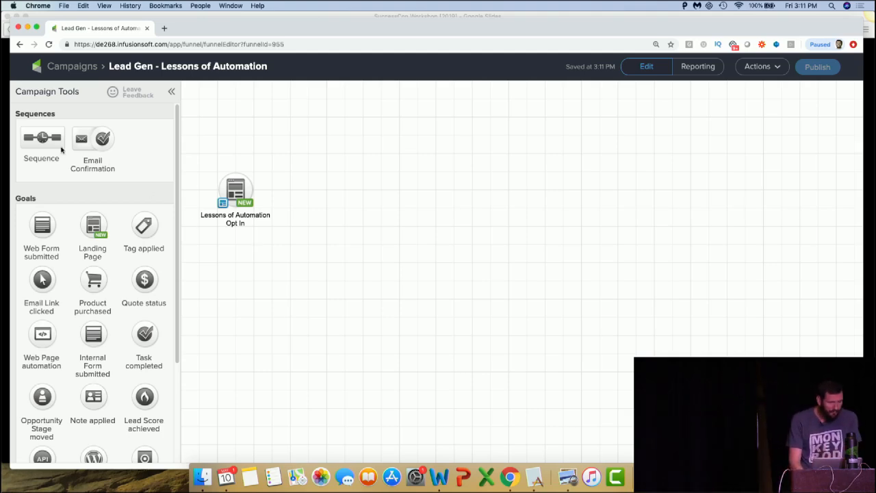
Add a sequence linked from the landing page goal and name it "Deliver Lessons of Automation Ebook", with a line break after "Deliver"
drag(58, 145, 317, 180)
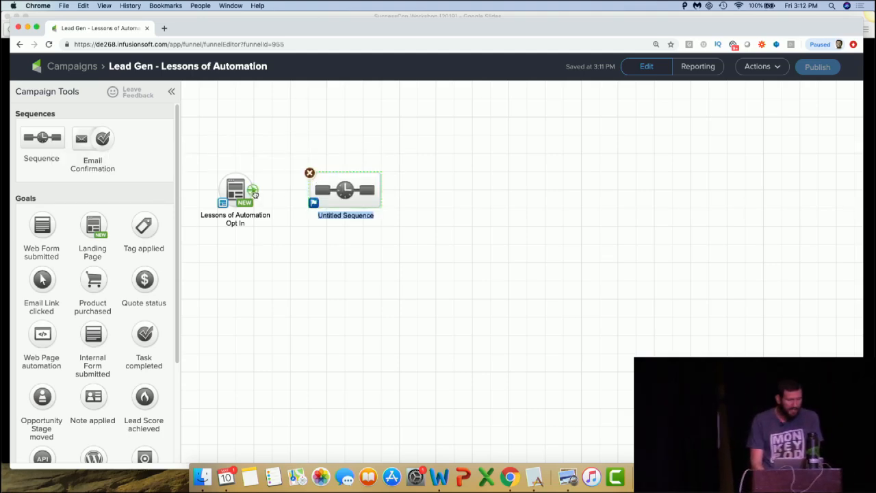
click(338, 216)
text(Deliver Les)
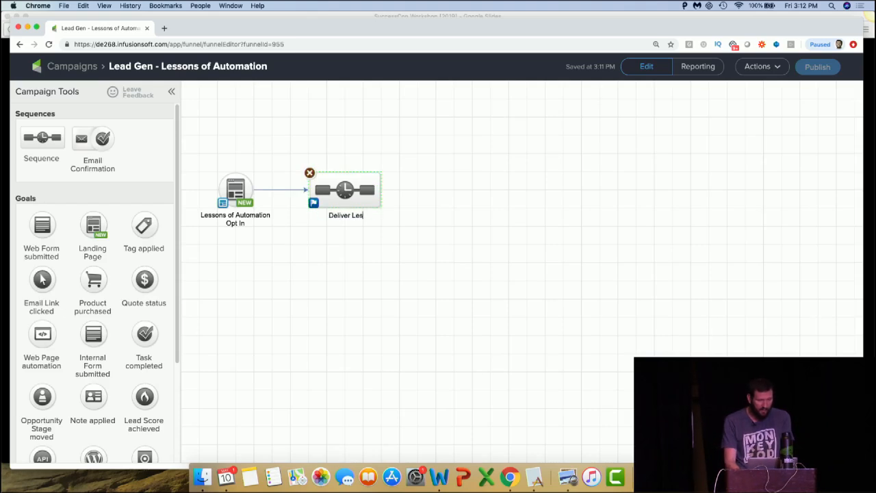
text(sons of Aut)
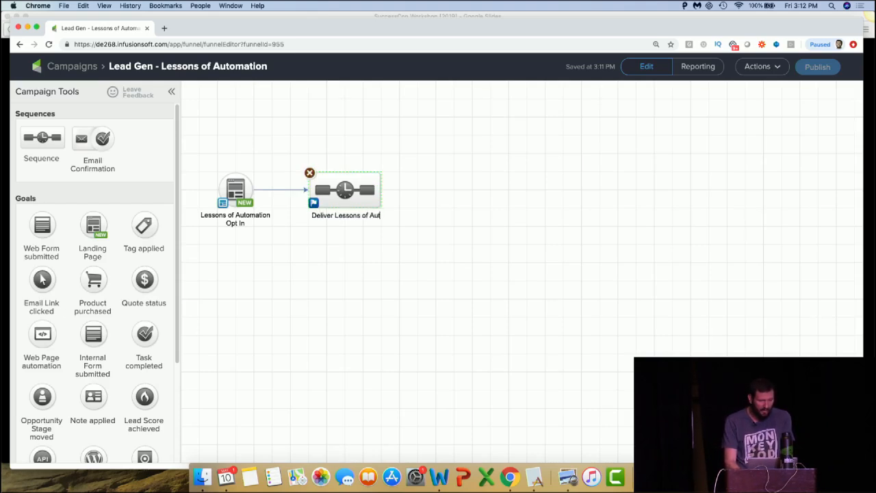
text(omation )
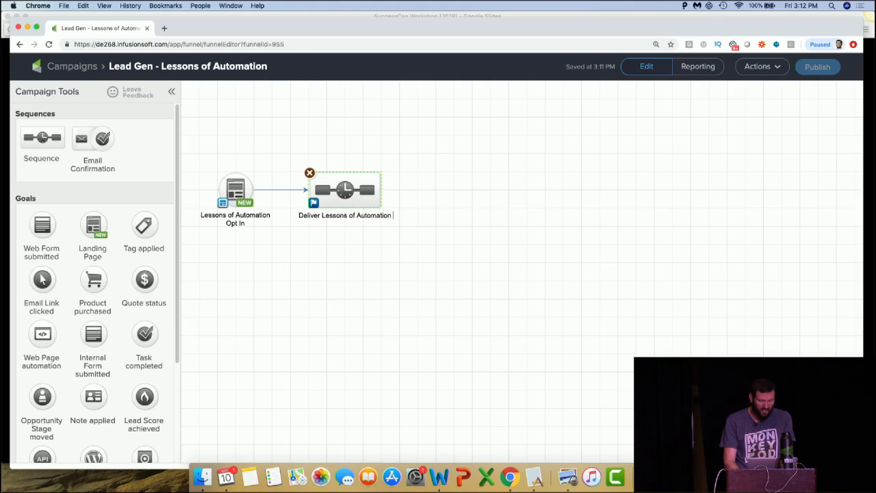
text(Ebook)
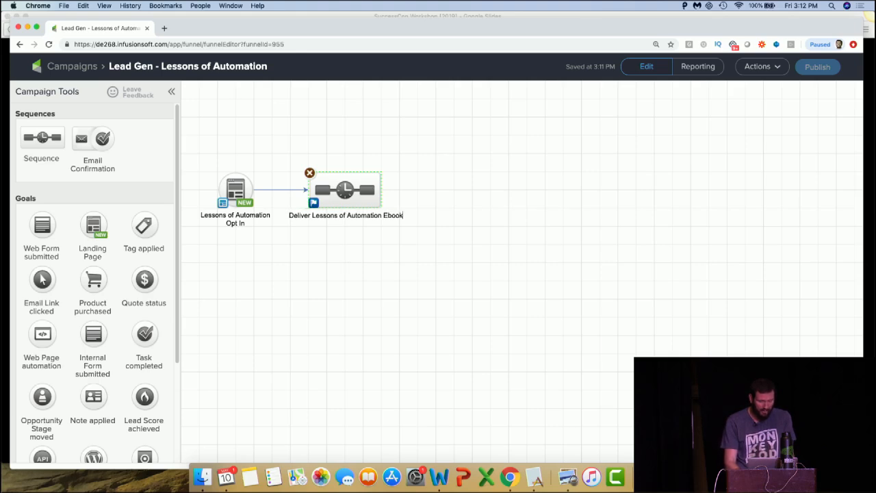
key(Return)
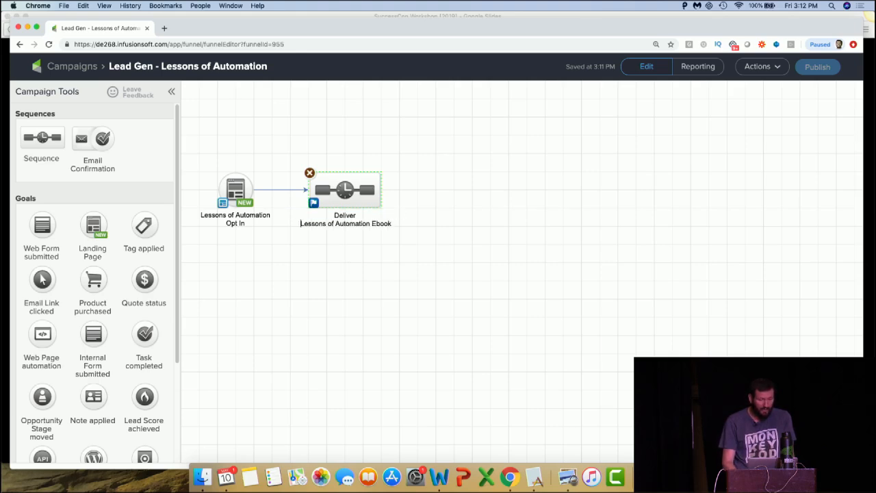
click(370, 280)
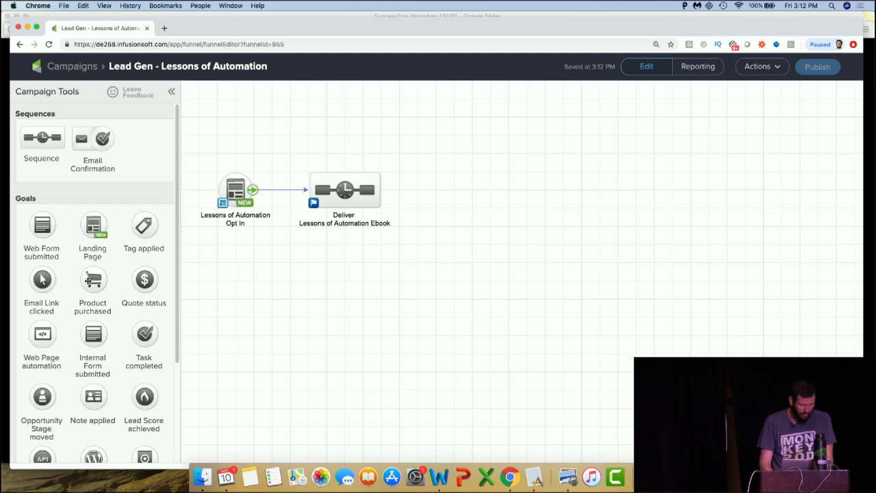
Add an Email Link clicked goal named "Downloaded Ebook" after the ebook delivery sequence, connect it and space it farther from the sequence
drag(42, 281, 419, 190)
click(435, 215)
text(D)
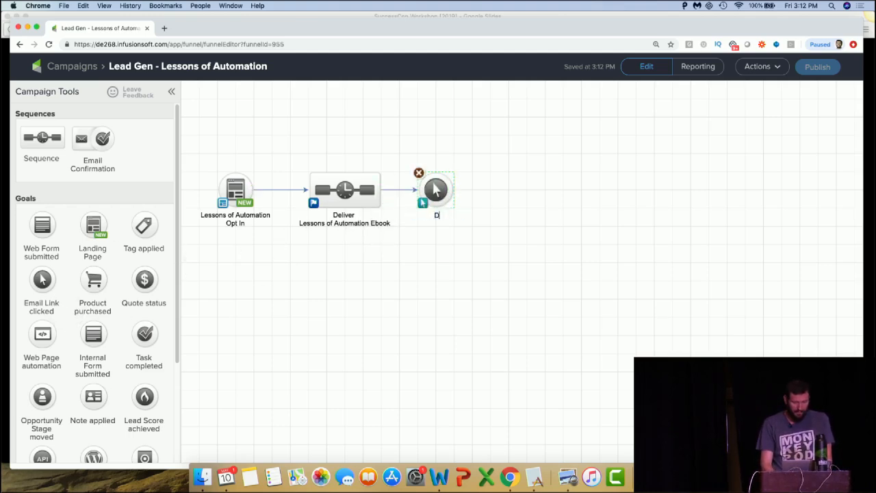
text(ownloaded Ebook)
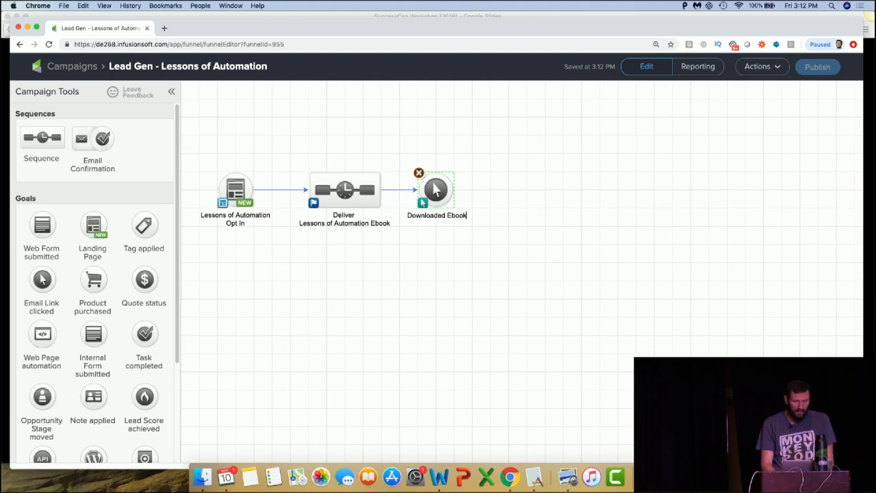
click(464, 288)
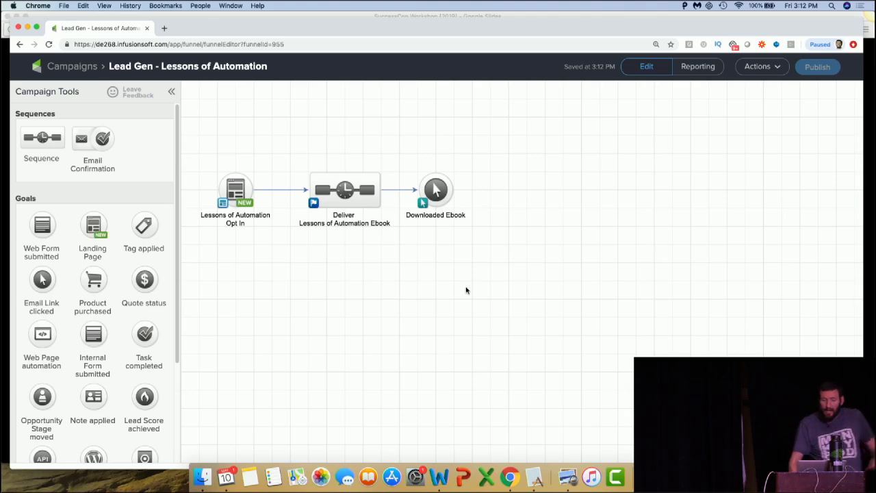
click(326, 191)
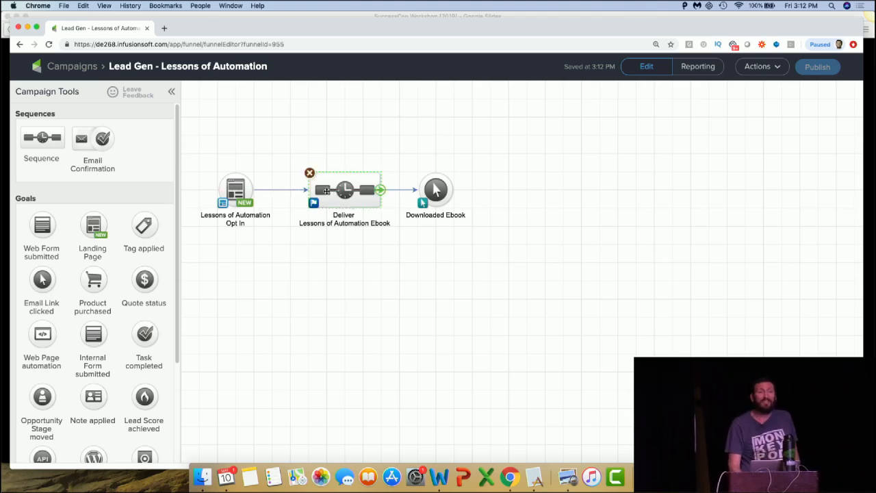
drag(422, 190, 458, 189)
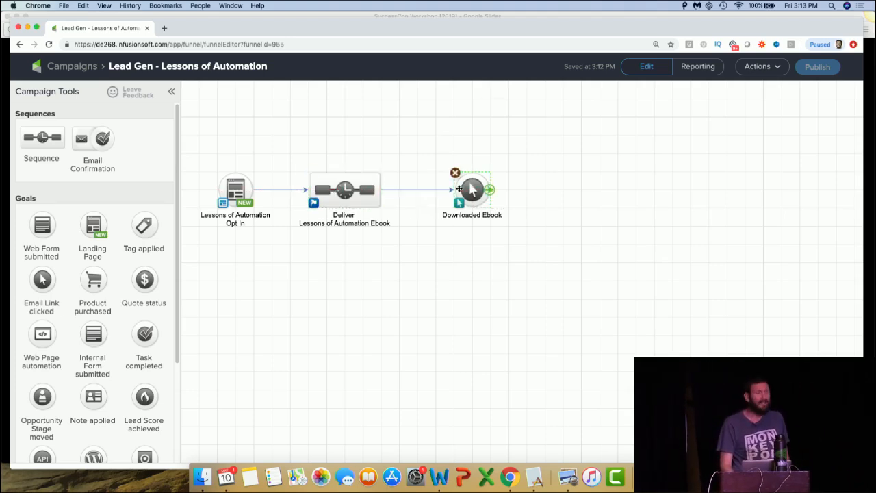
Add a sequence after the Downloaded Ebook goal, connect the two and name the sequence "Follow Up"
mouse_move(30, 138)
mouse_down()
mouse_move(440, 147)
mouse_move(550, 185)
mouse_up()
mouse_move(490, 189)
mouse_down()
mouse_move(558, 191)
mouse_move(561, 214)
mouse_up()
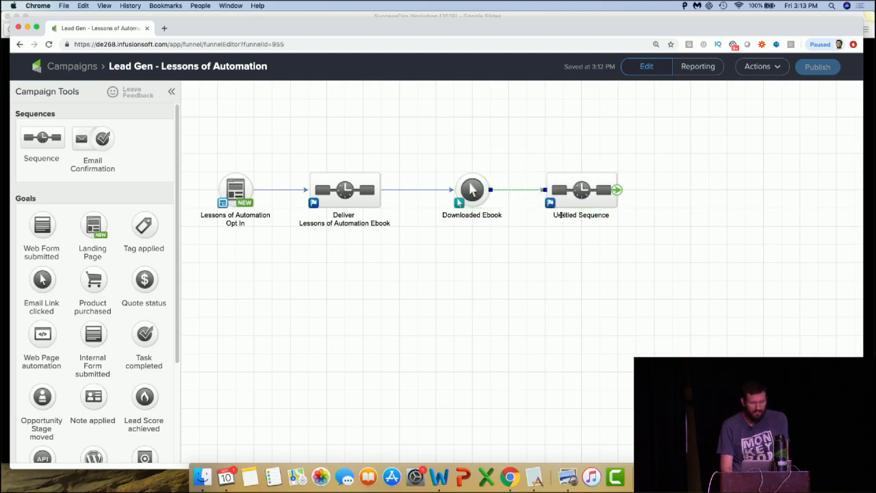
click(561, 214)
text(Follow U)
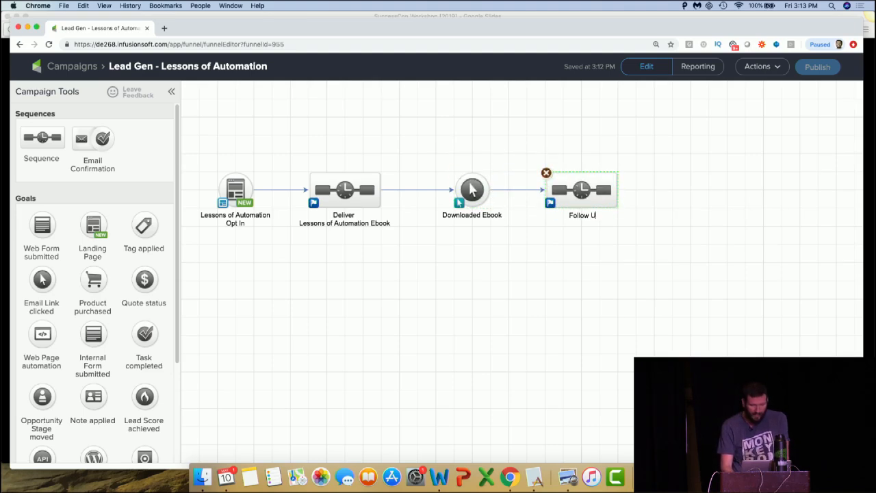
text(p)
click(559, 233)
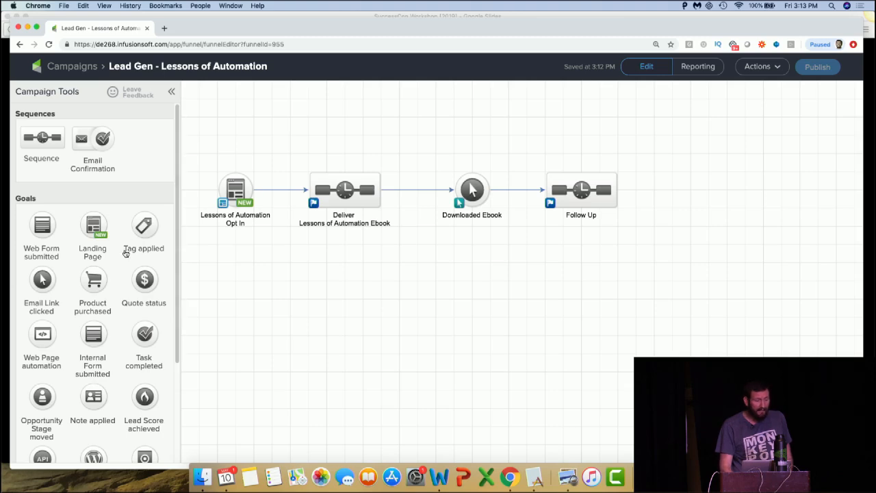
Add a Product purchased goal linked from the Follow Up sequence and name it "Buy the IS Starter Kit"
drag(91, 274, 691, 191)
drag(618, 191, 684, 191)
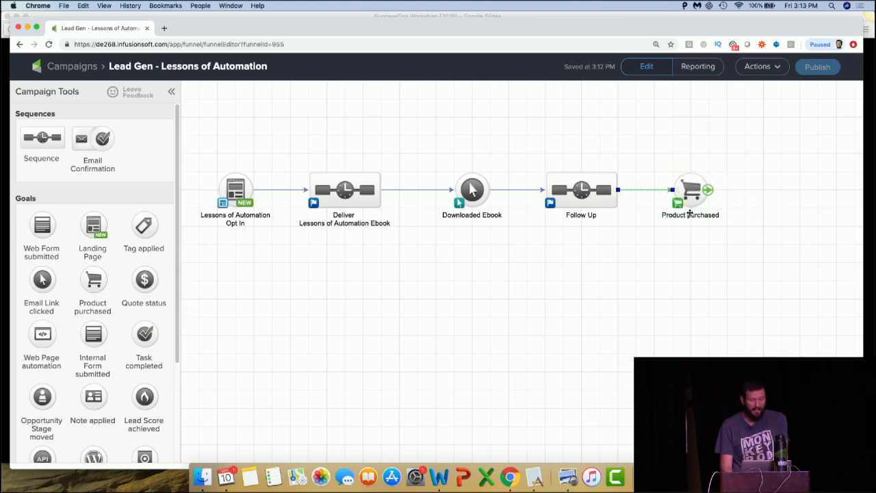
double_click(690, 214)
text(buy the)
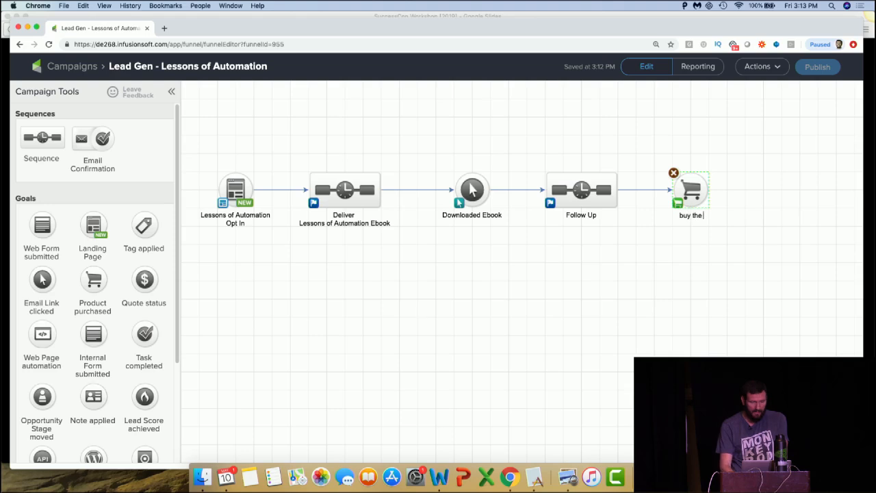
text( IS Starter)
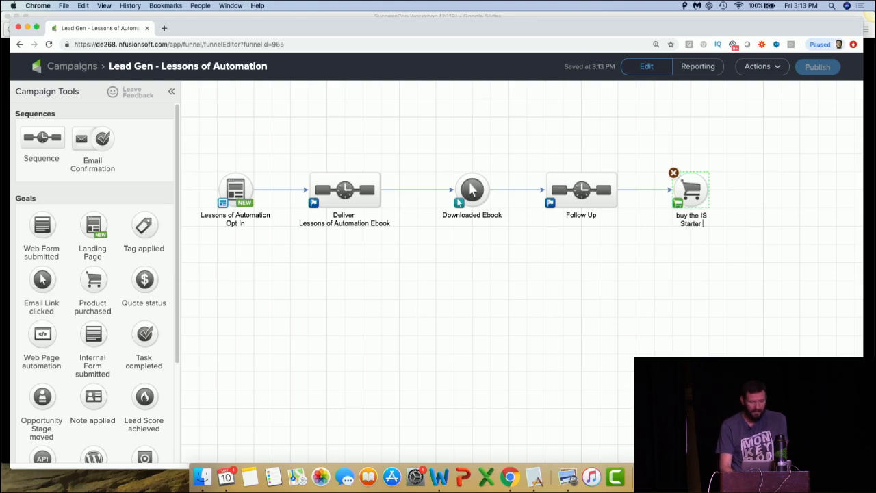
text( Kit)
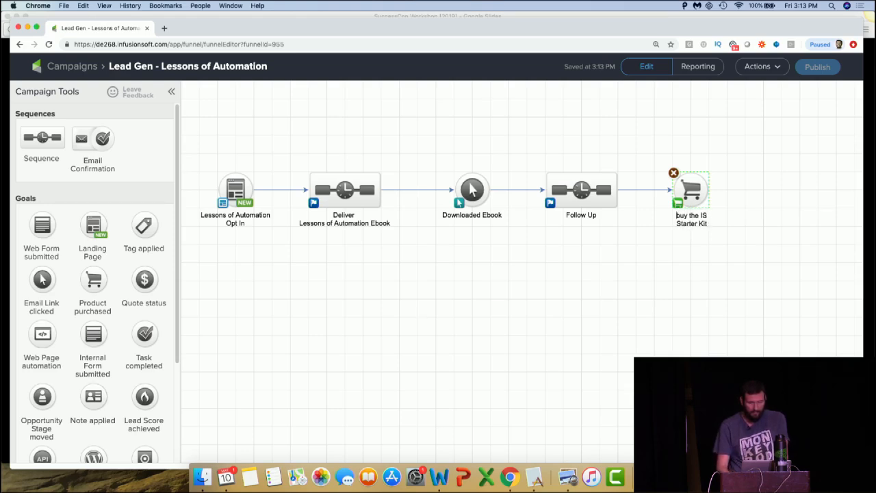
text(B)
click(632, 289)
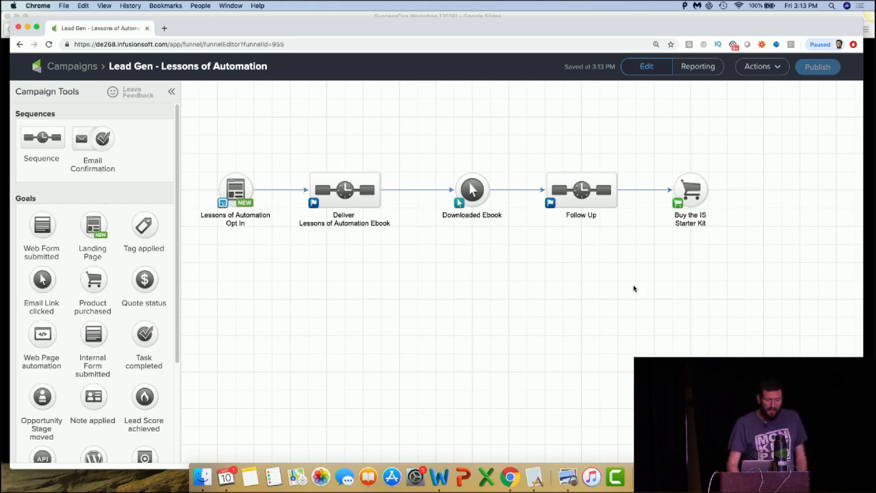
Add a Tag applied goal below the Buy the IS Starter Kit goal and link the Follow Up sequence to it
drag(144, 234, 682, 258)
drag(618, 190, 685, 264)
click(690, 190)
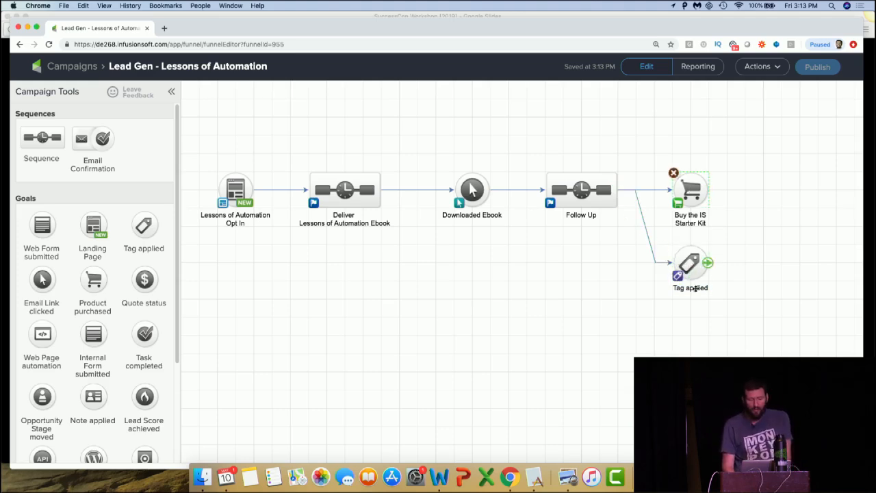
Name the Tag applied goal "Transfered to Nurture", with a line break before "Nurture"
double_click(693, 287)
text(tranfer)
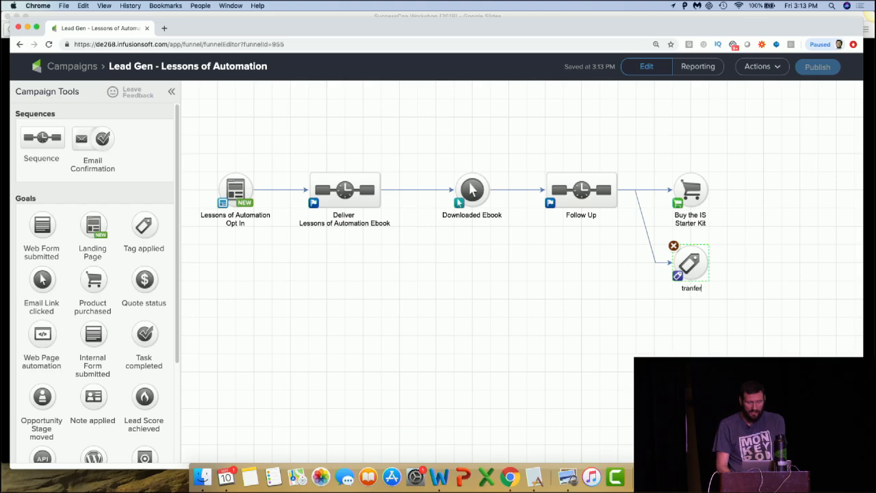
text(ed)
key(super+Left)
key(Right)
key(BackSpace)
text(T)
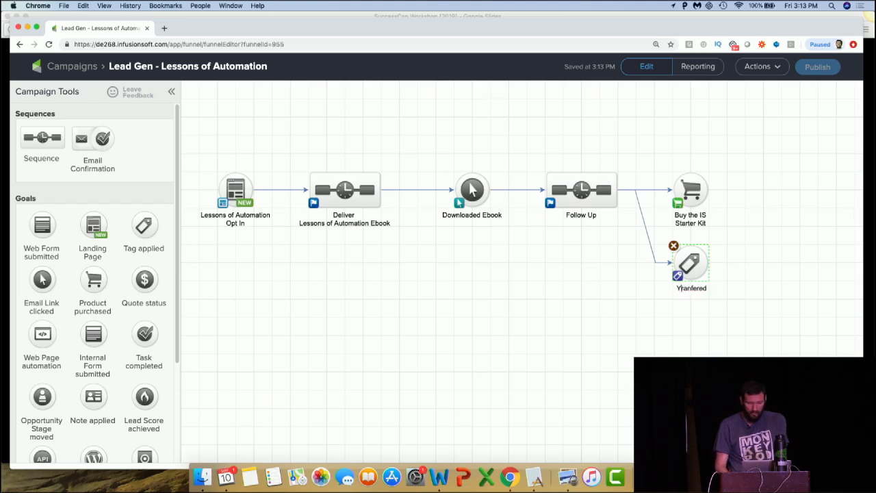
key(super+Right)
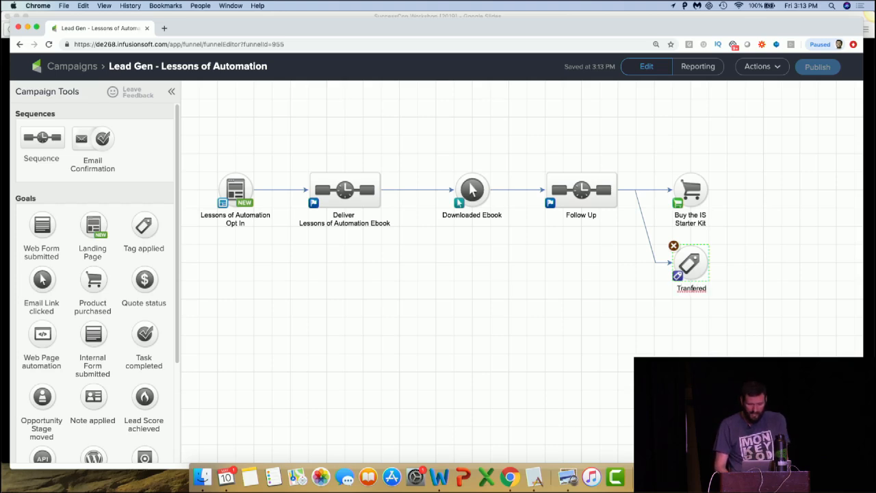
text(f)
key(super+Right)
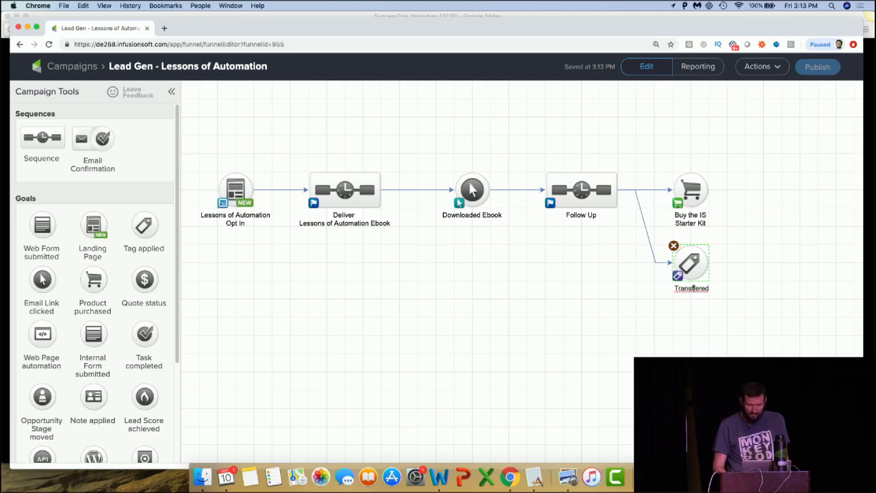
key(Return)
text(in)
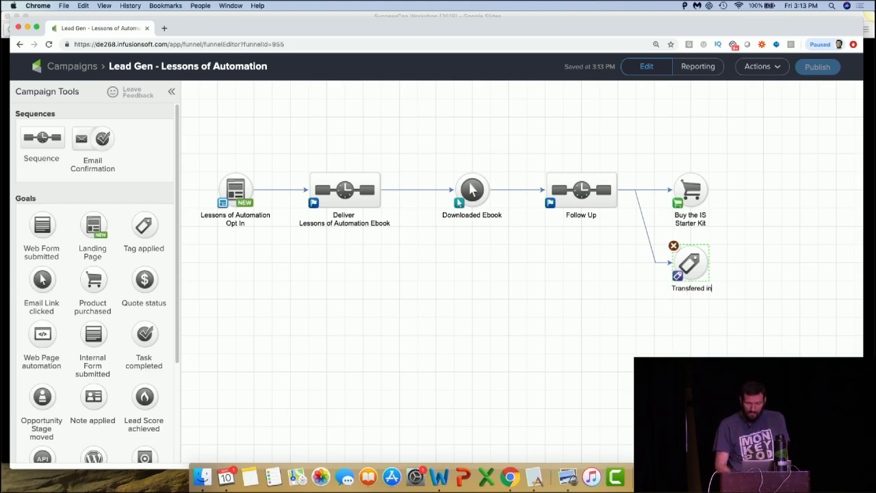
key(BackSpace)
key(BackSpace)
text(()
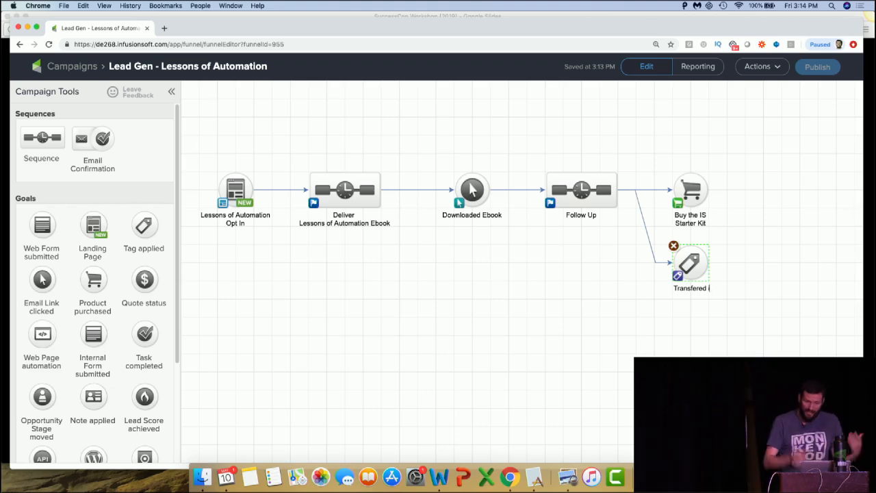
key(BackSpace)
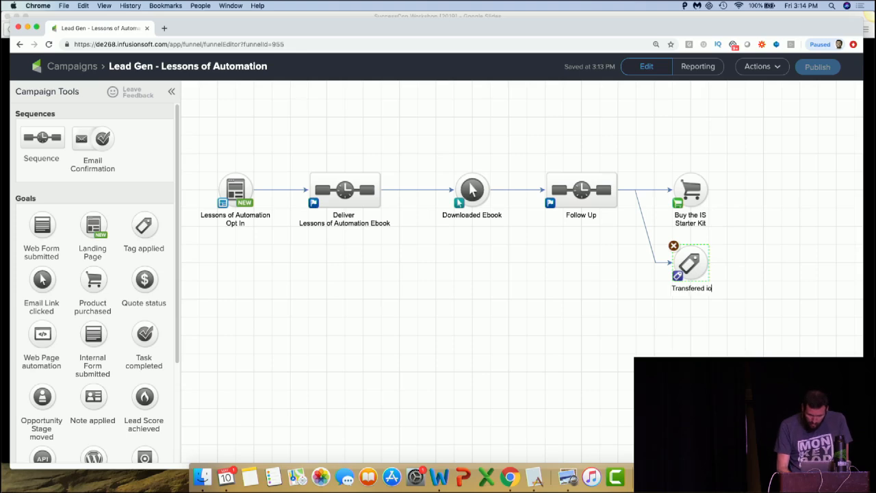
text(to Nut)
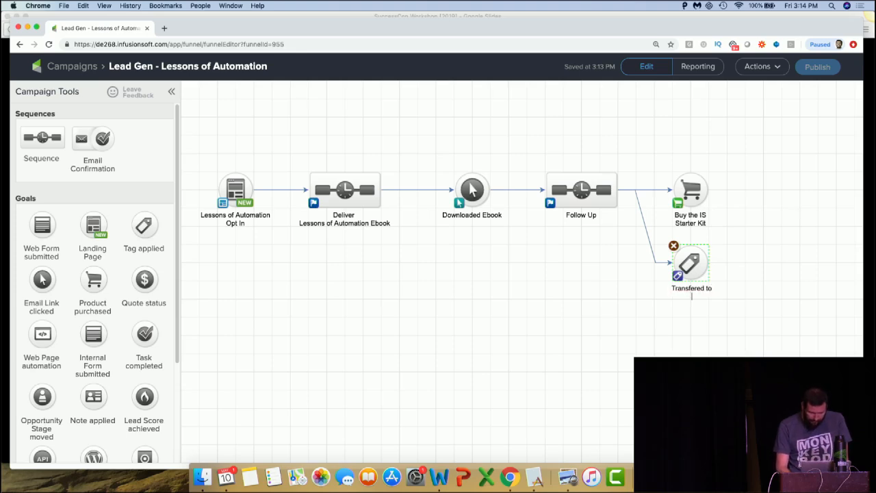
text(ture)
click(658, 357)
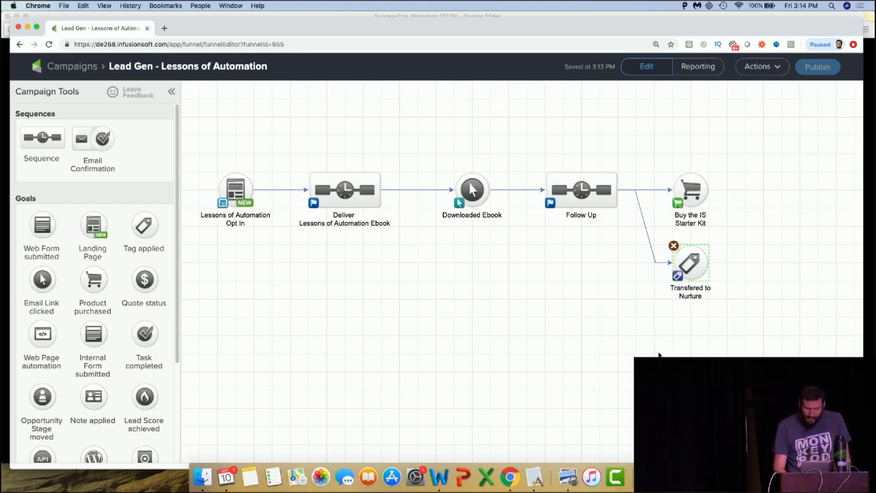
Compare the campaign with the diagram on the Follow Along slide and return to the campaign
key(ctrl+Up)
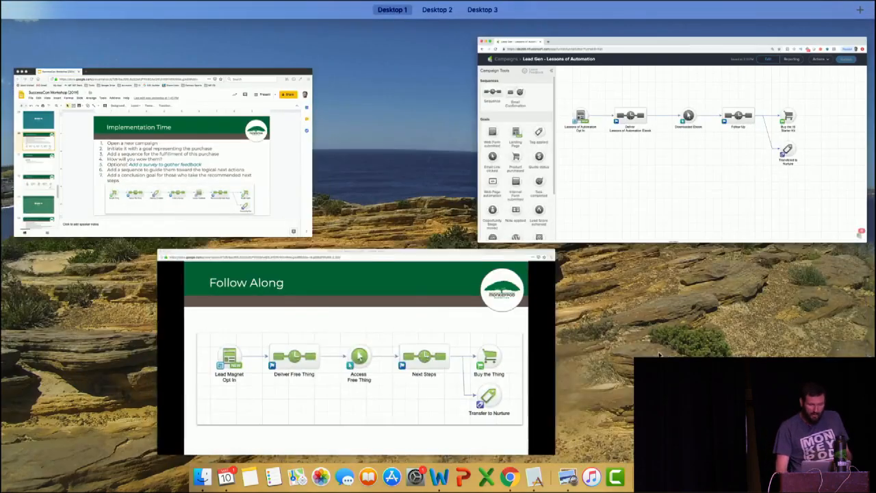
click(325, 326)
key(ctrl+Up)
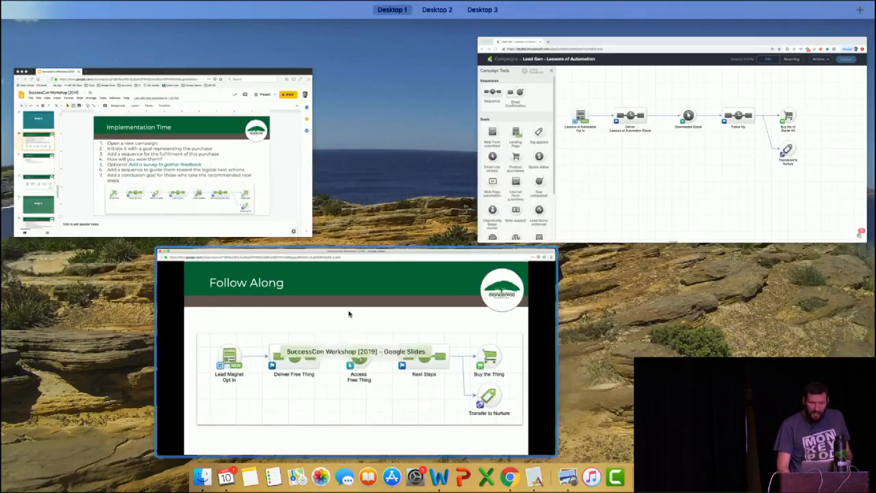
click(633, 175)
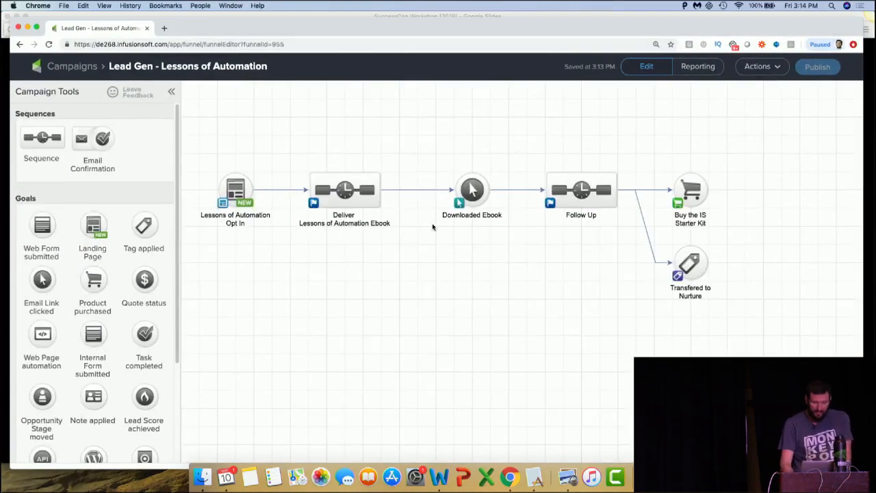
In the Deliver Lessons of Automation Ebook sequence, add an email named "Give them the Ebook" and space it farther from Start
key(super+equal)
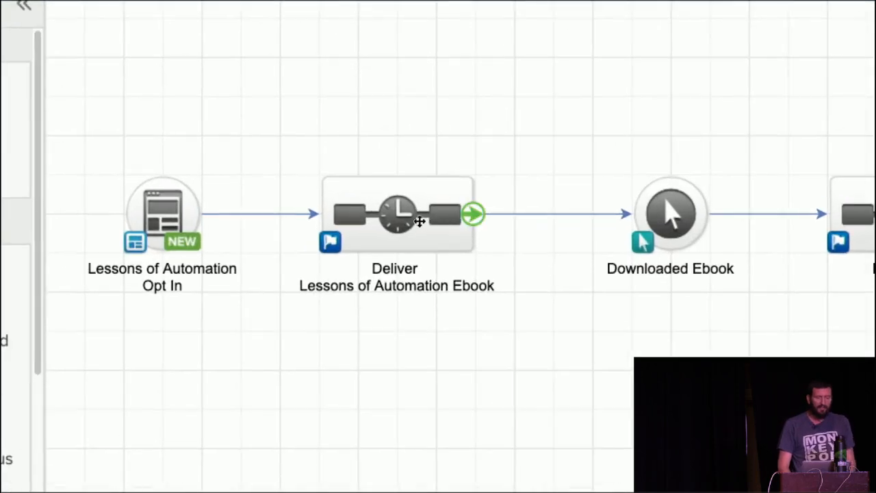
click(363, 206)
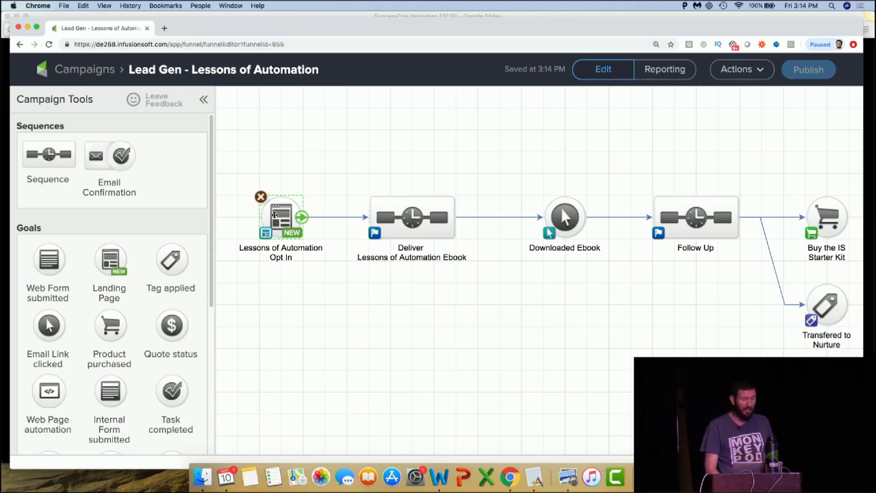
double_click(393, 217)
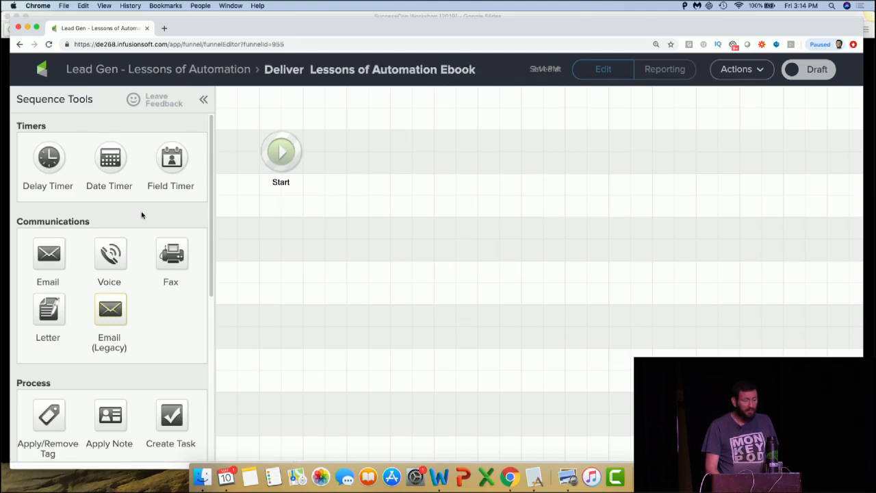
drag(60, 260, 380, 157)
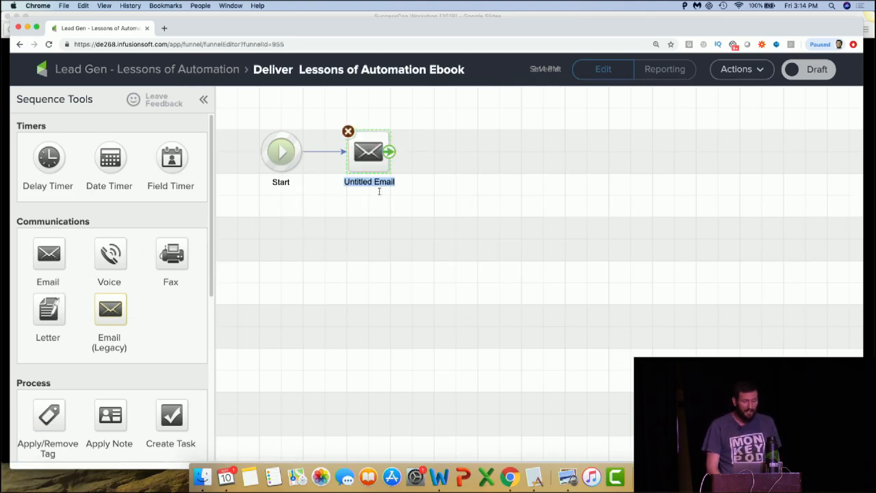
text(Give them)
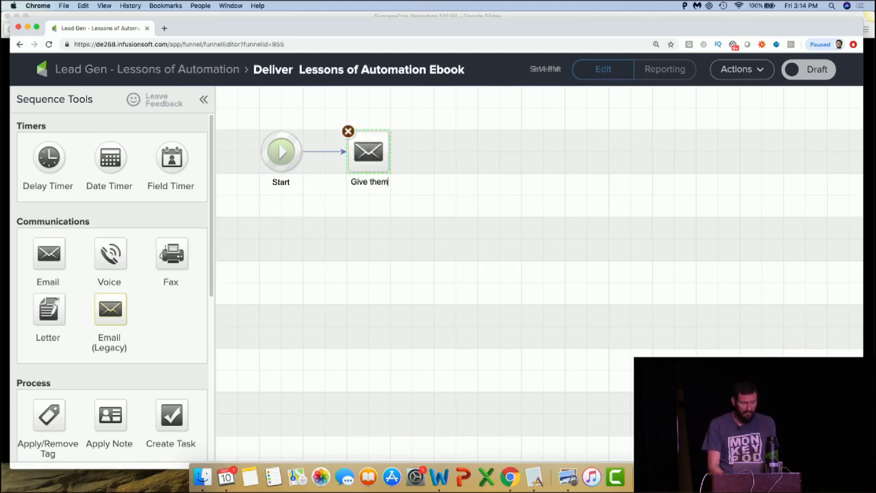
text( the Ebook)
click(385, 248)
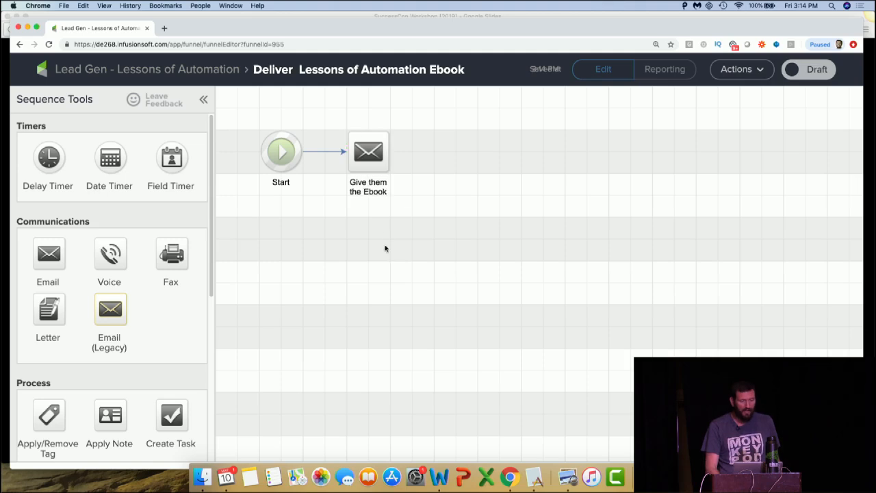
drag(374, 156, 483, 156)
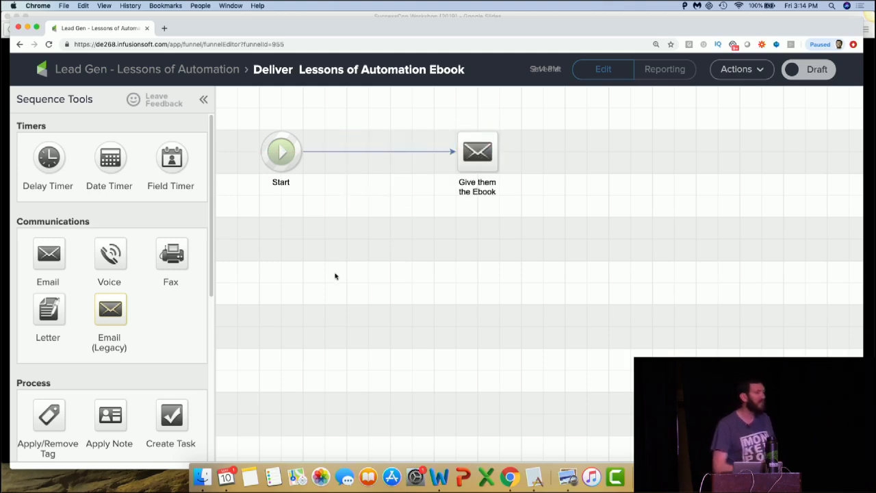
drag(51, 412, 366, 149)
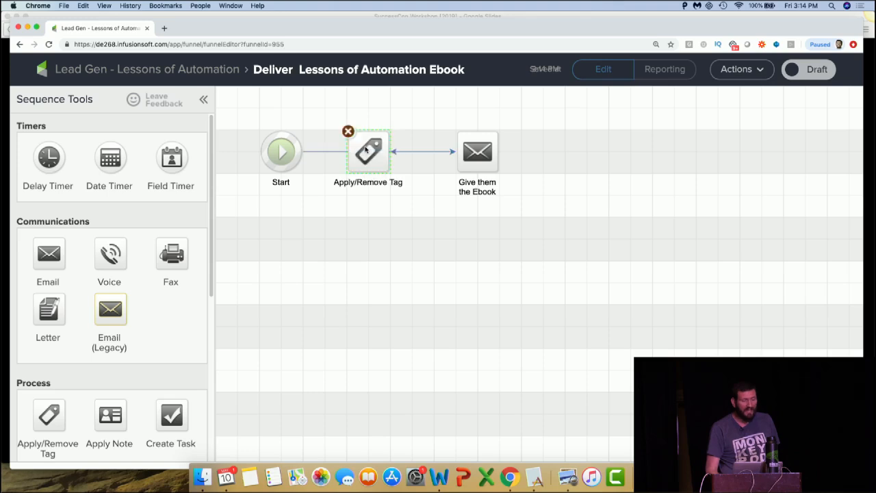
click(399, 155)
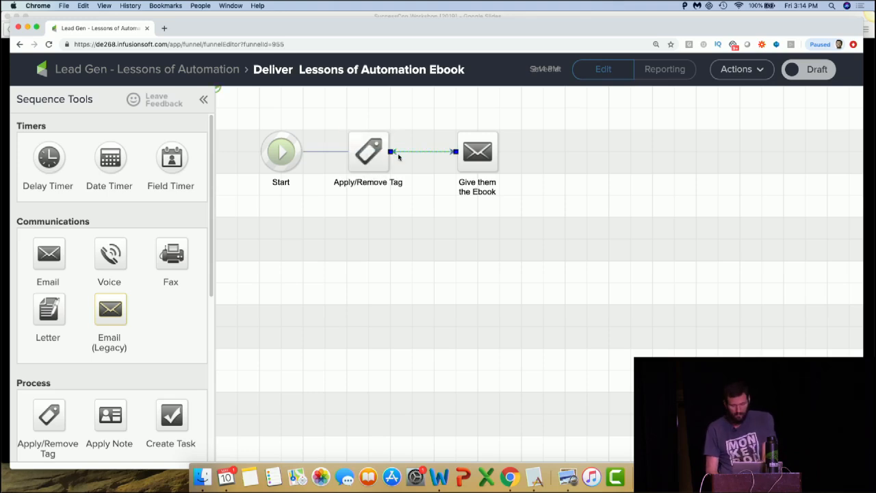
click(351, 134)
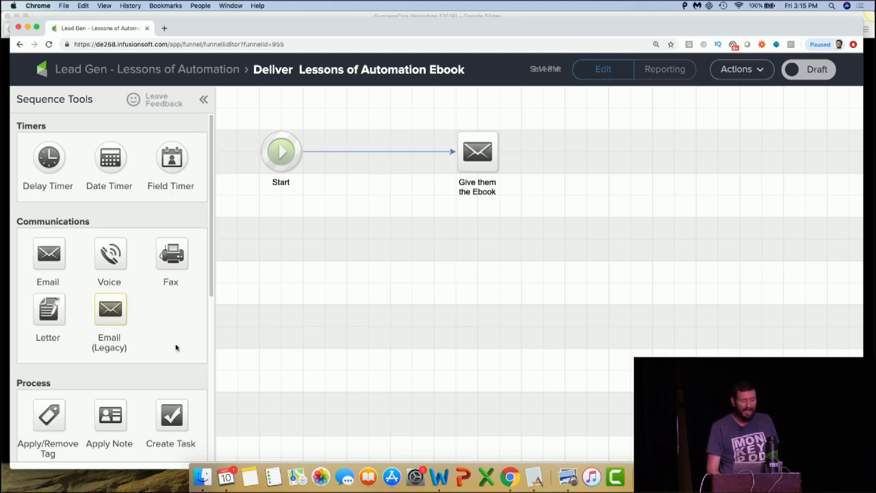
Insert an Apply/Remove Tag process on the connection between Start and the ebook email, spacing the email slightly farther away
drag(52, 421, 367, 170)
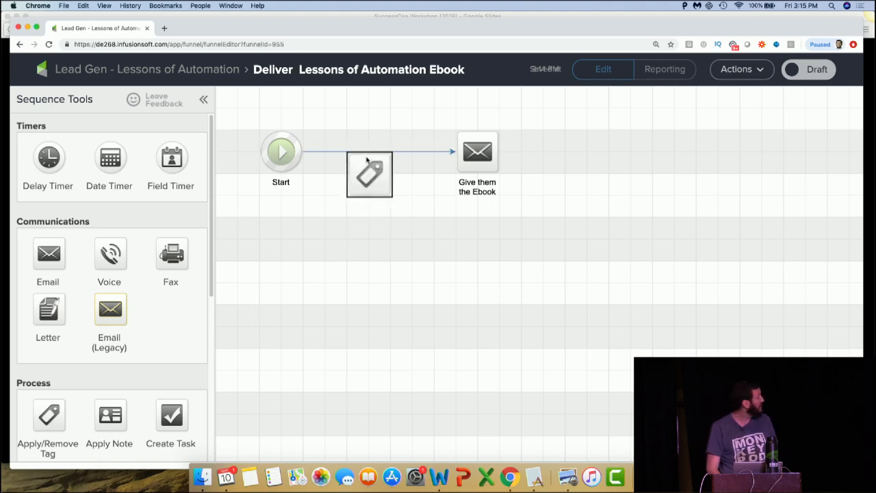
drag(366, 155, 366, 154)
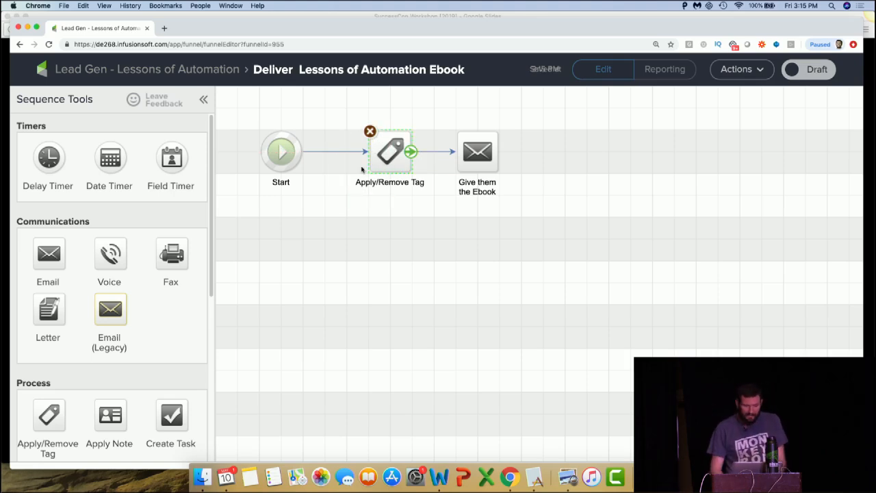
click(477, 151)
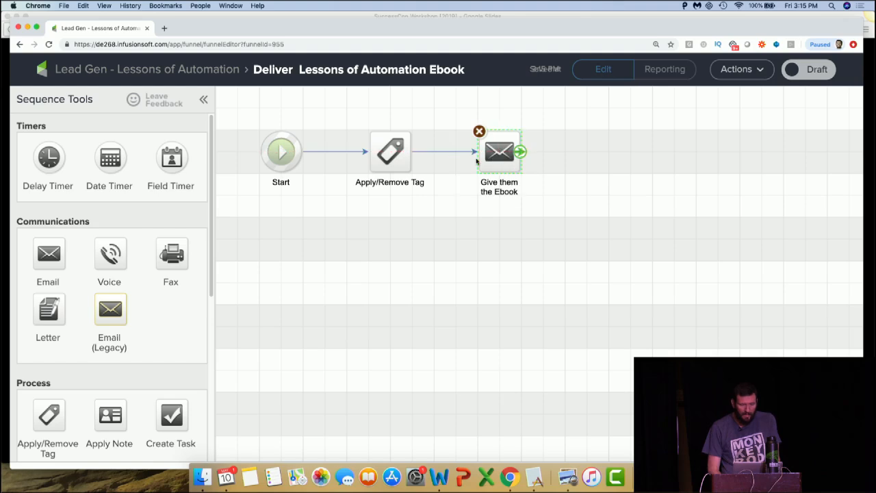
Configure the tag process to apply the existing tag "Prospect Tags -> Requested 6 Tips" and save it
double_click(394, 152)
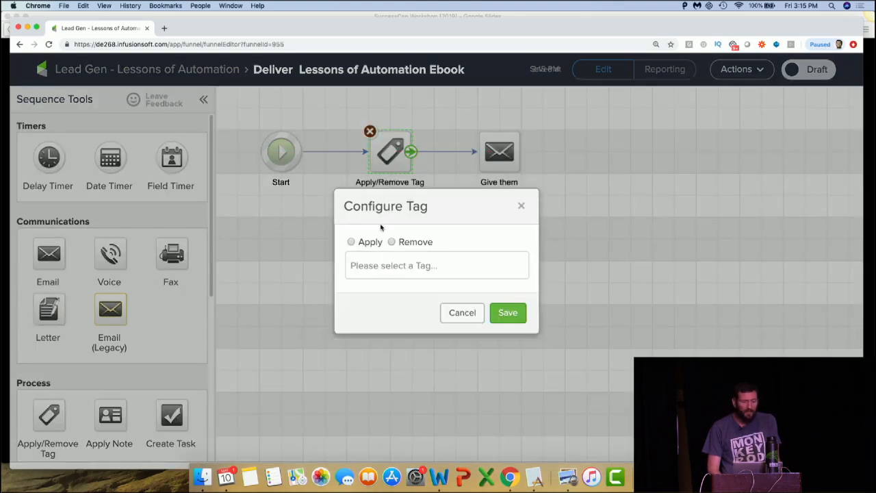
click(365, 243)
click(371, 260)
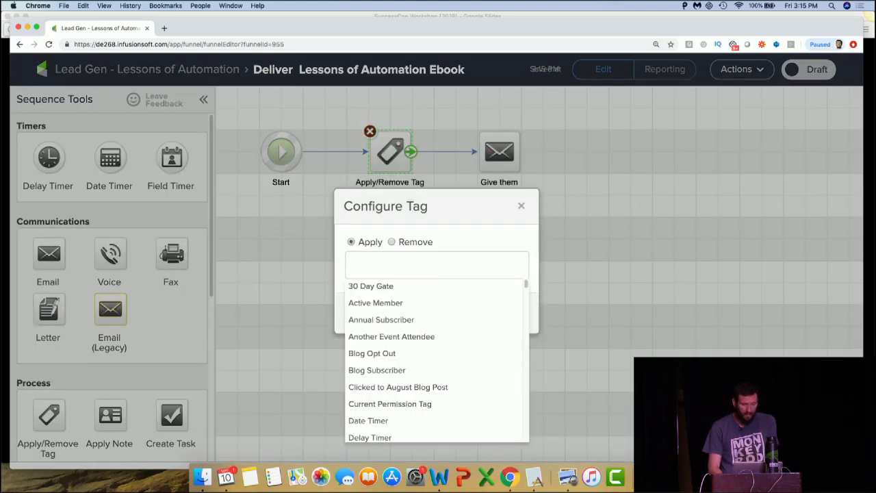
text(Requ)
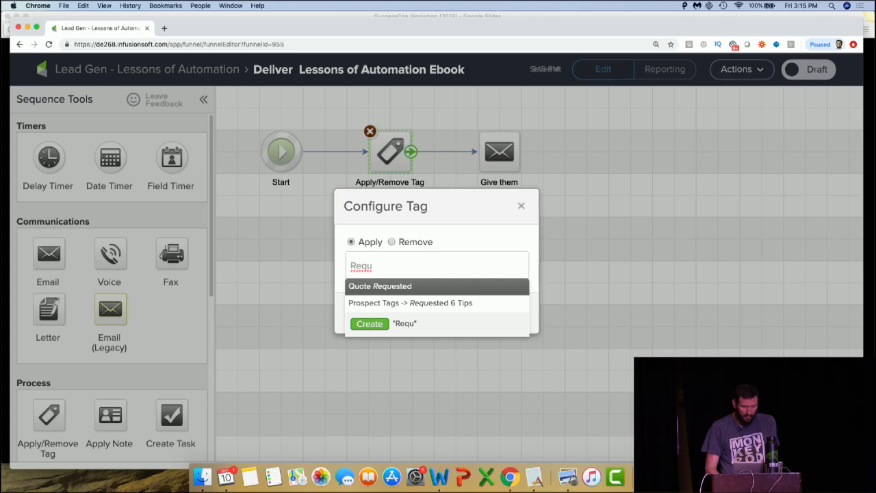
click(411, 303)
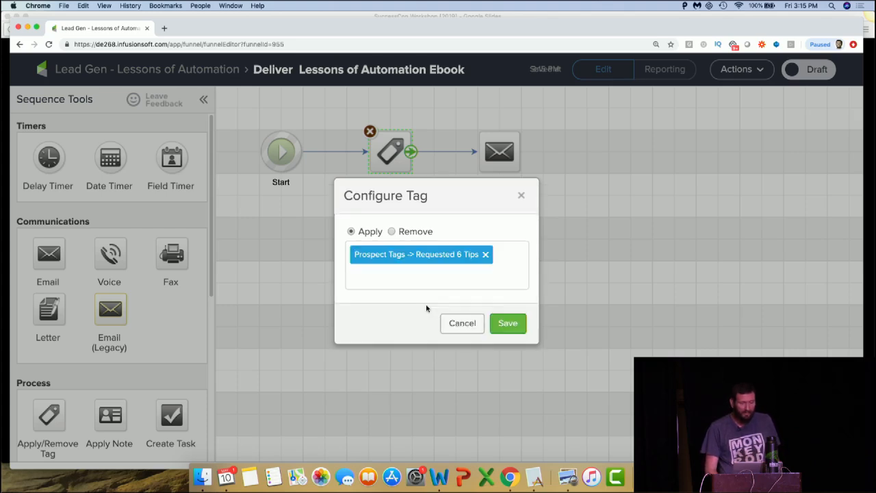
click(504, 326)
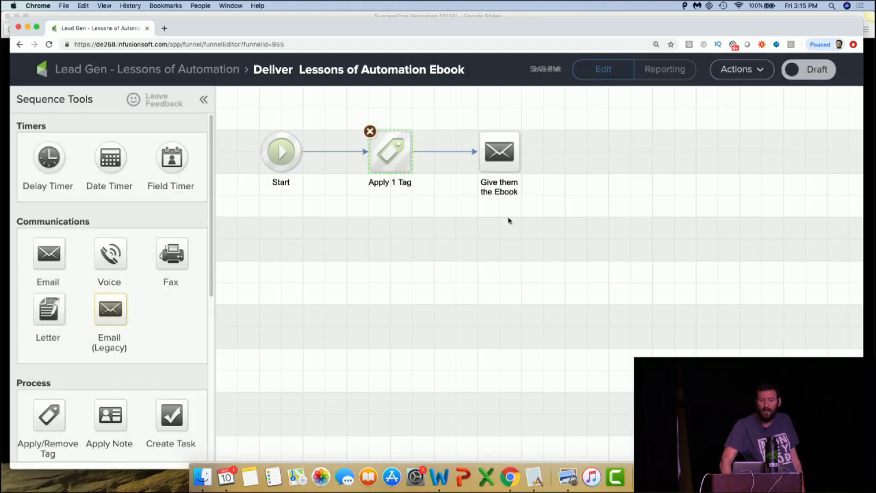
Space the ebook email farther out, insert an Apply Note process between the tag and the email, and place it nearer the tag
drag(520, 151, 633, 154)
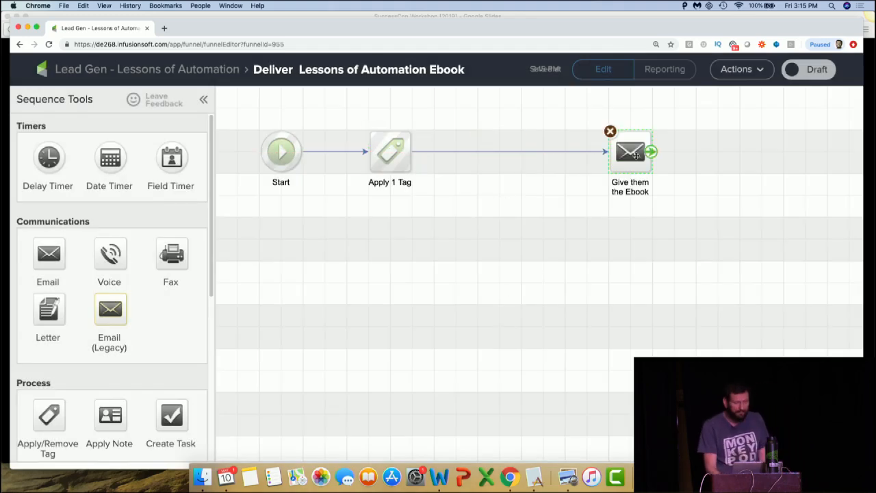
scroll(82, 366, down, 2)
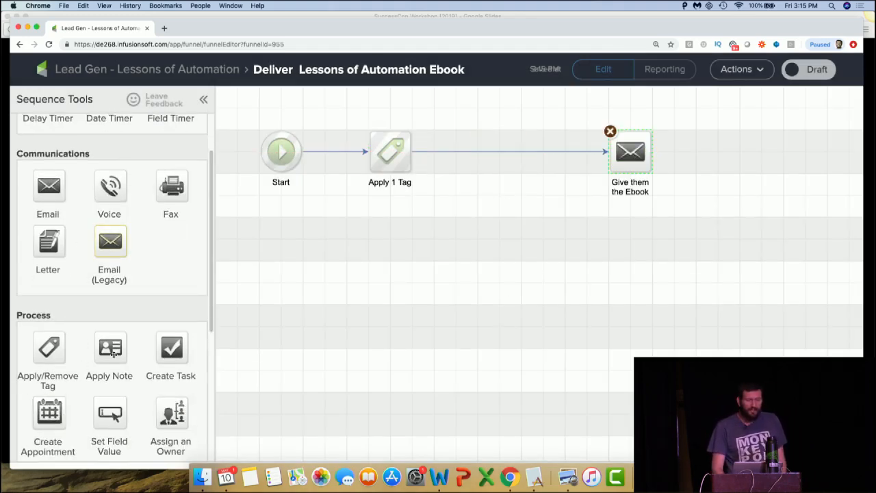
drag(111, 354, 523, 151)
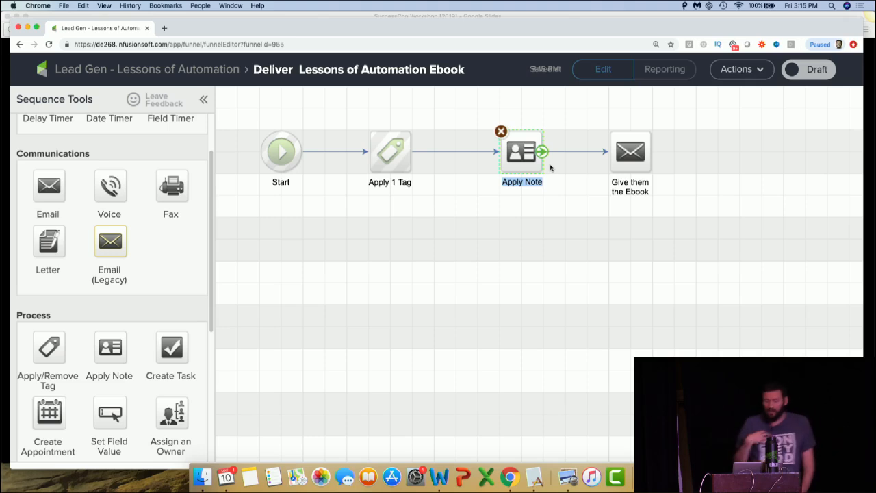
drag(520, 165, 476, 168)
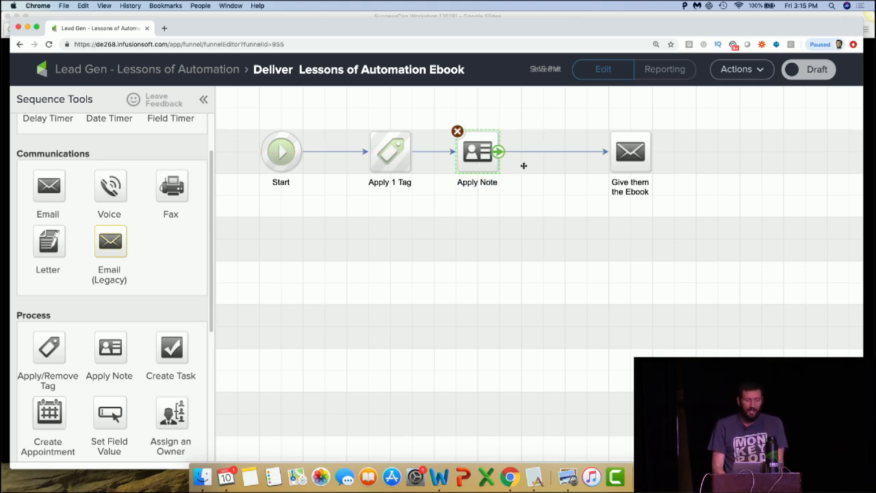
Bring the ebook email closer to the Apply Note process and rename the note process as "Requested Ebook"
drag(623, 150, 564, 153)
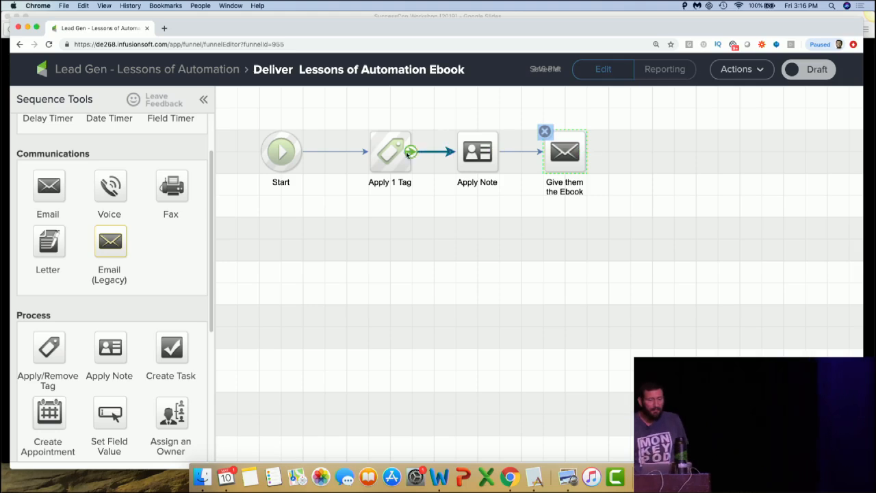
click(469, 182)
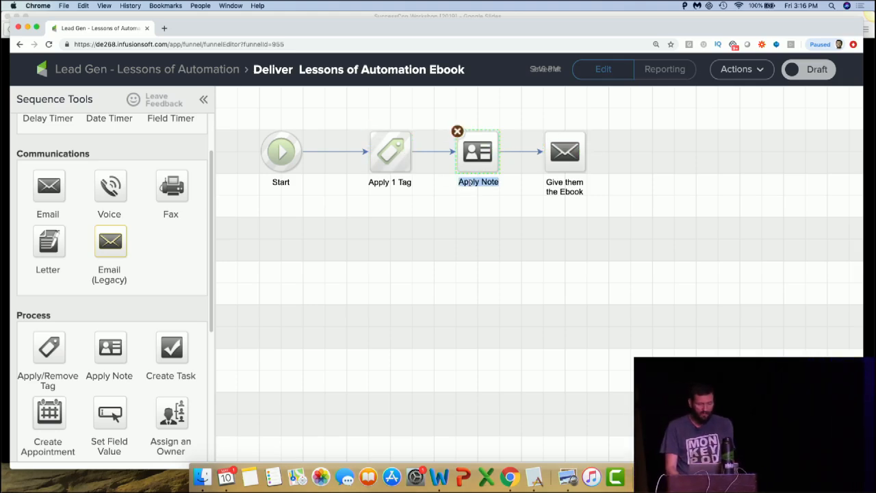
text(Requested)
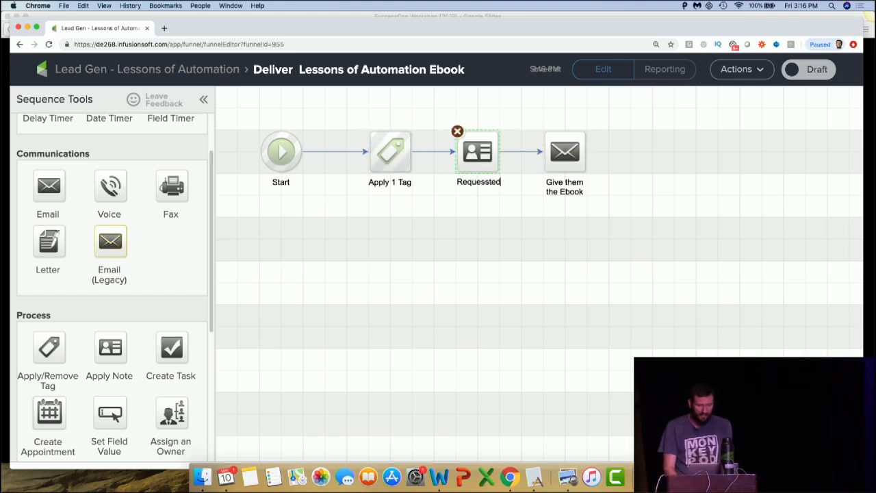
text( E)
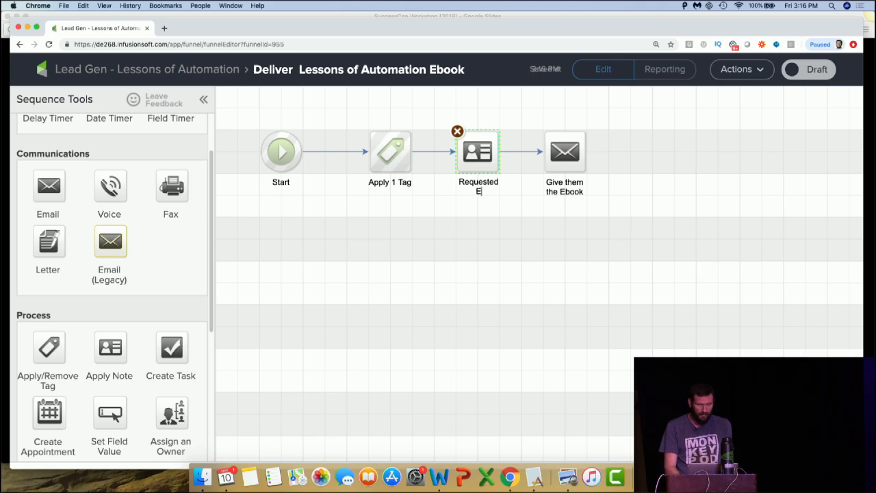
text(book)
Open the Requested Ebook note and give it the action type Other and the title "Requested Ebook"
double_click(474, 165)
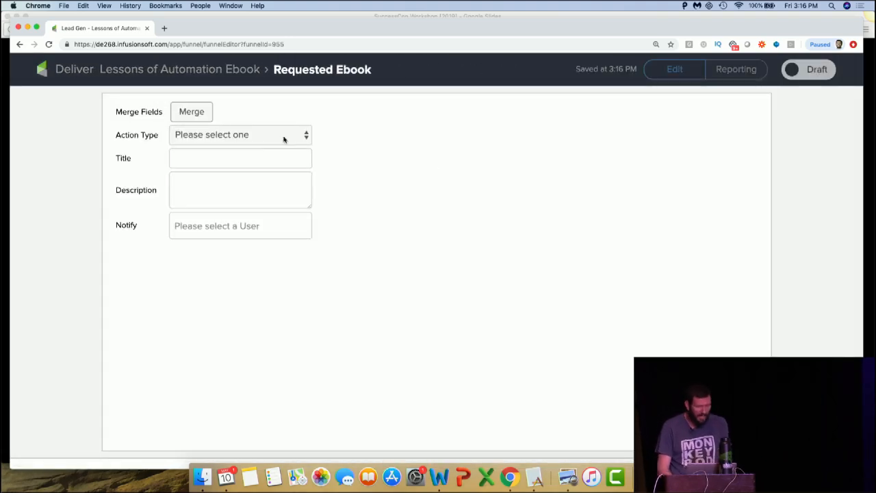
click(284, 137)
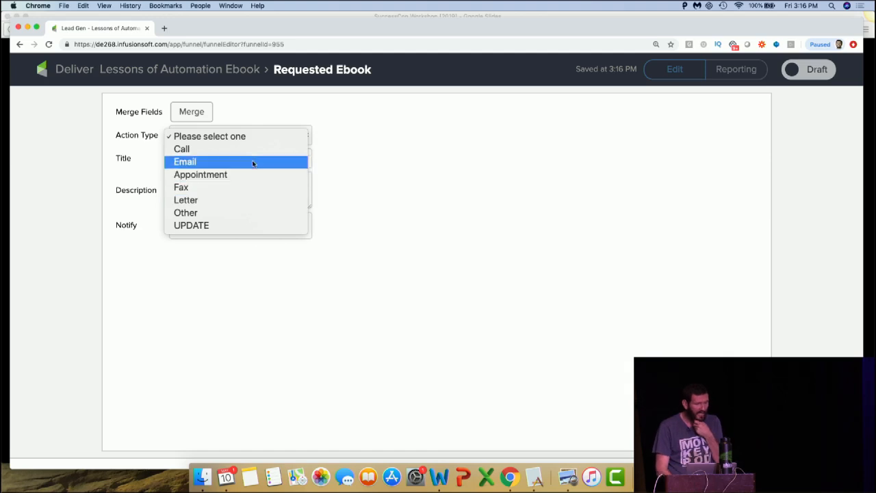
click(258, 209)
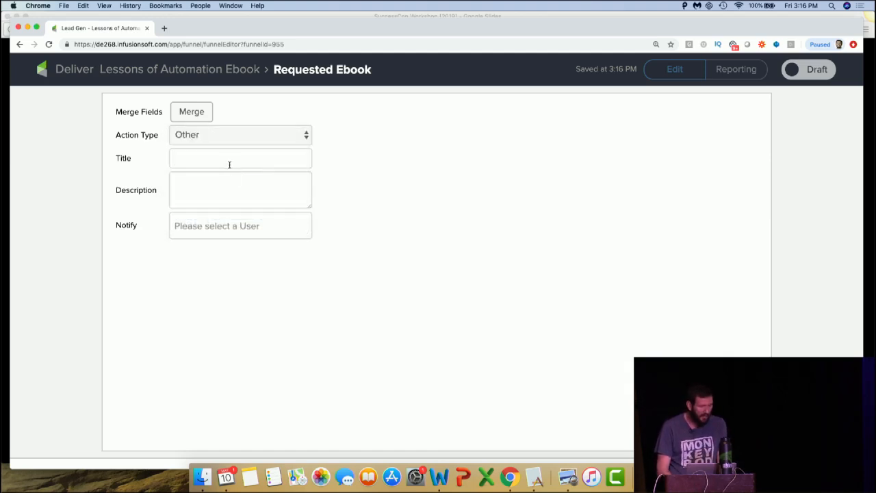
click(229, 165)
text(Requested E)
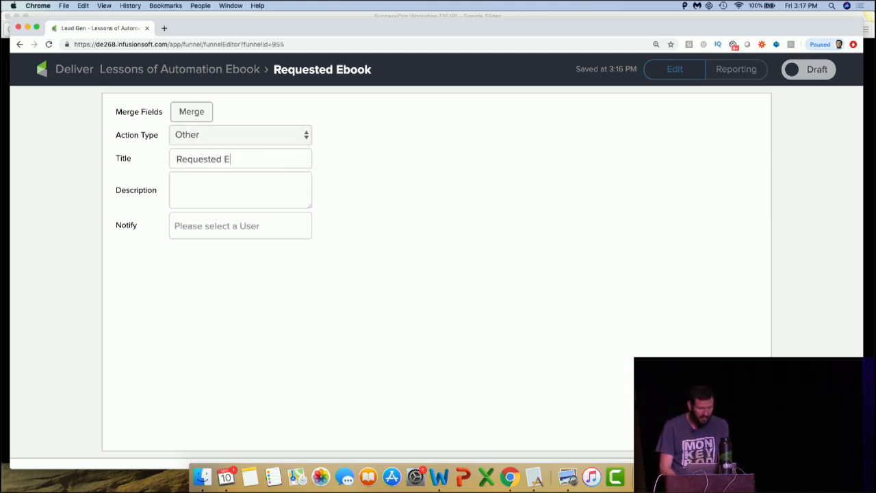
text(book)
Describe the note as "On this date they requested the Lessons of Automation Ebook", then take it out of draft and return to the sequence
key(Tab)
text(On this d)
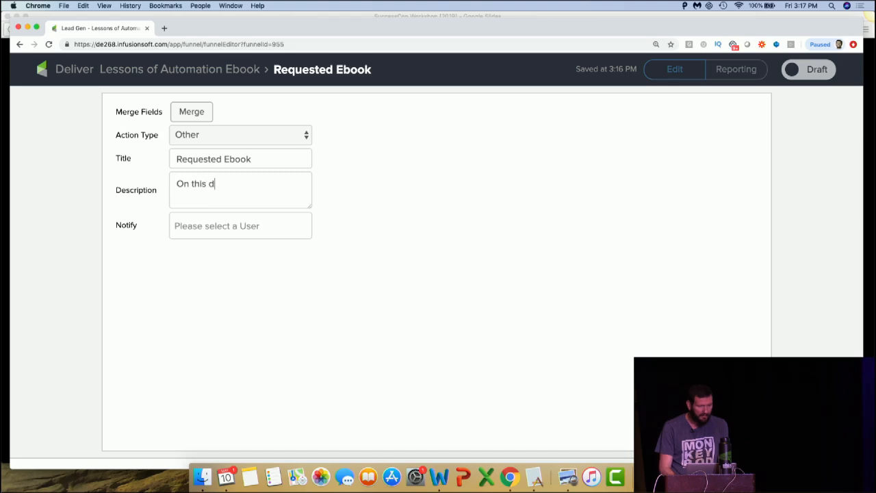
text(ate they requested )
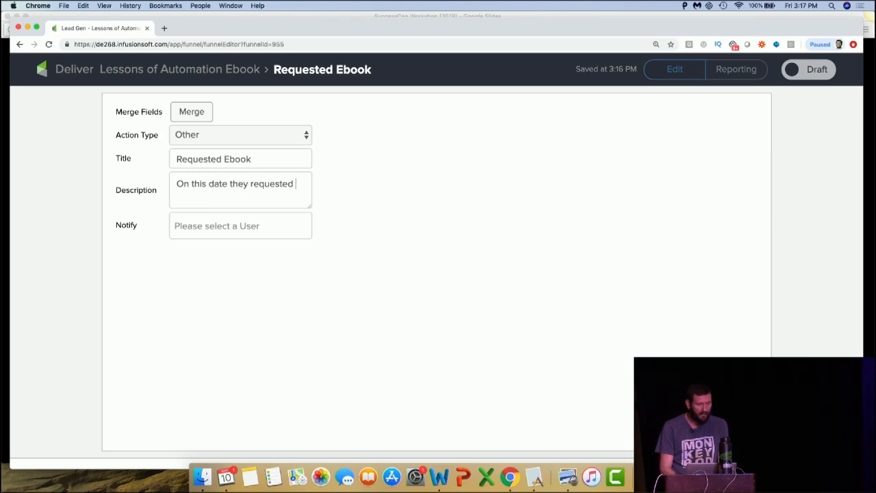
text(the esso)
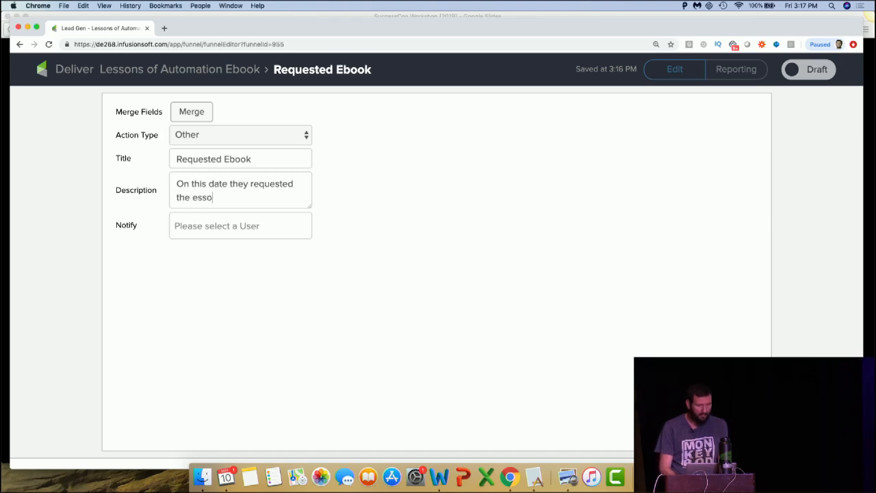
key(BackSpace)
key(BackSpace)
key(BackSpace)
key(BackSpace)
text(Le)
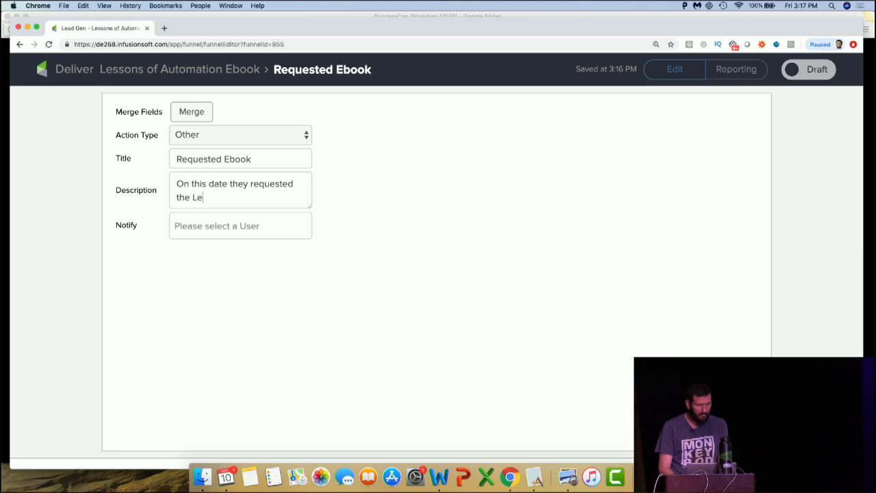
text(ssons of Automation Ebook)
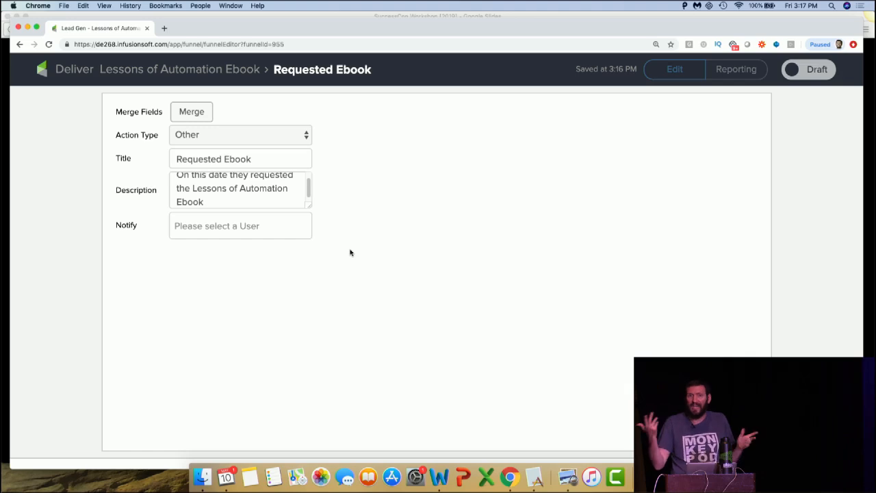
click(798, 70)
click(137, 72)
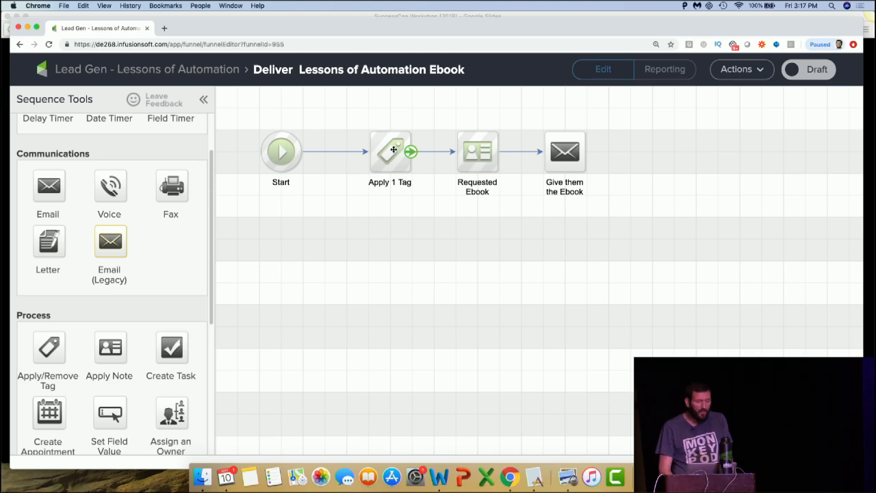
Tighten the spacing of the tag, the Requested Ebook note and the ebook email so they sit closer to Start
click(389, 170)
drag(389, 169, 345, 169)
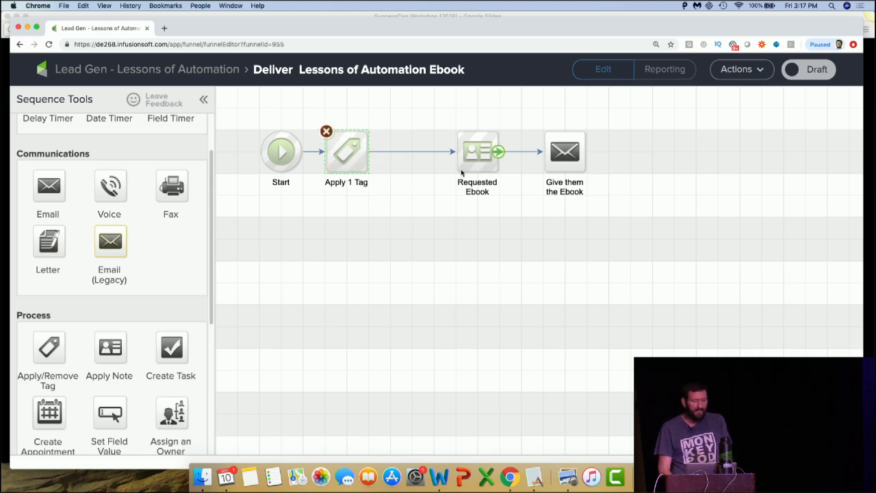
drag(462, 172, 413, 168)
click(559, 156)
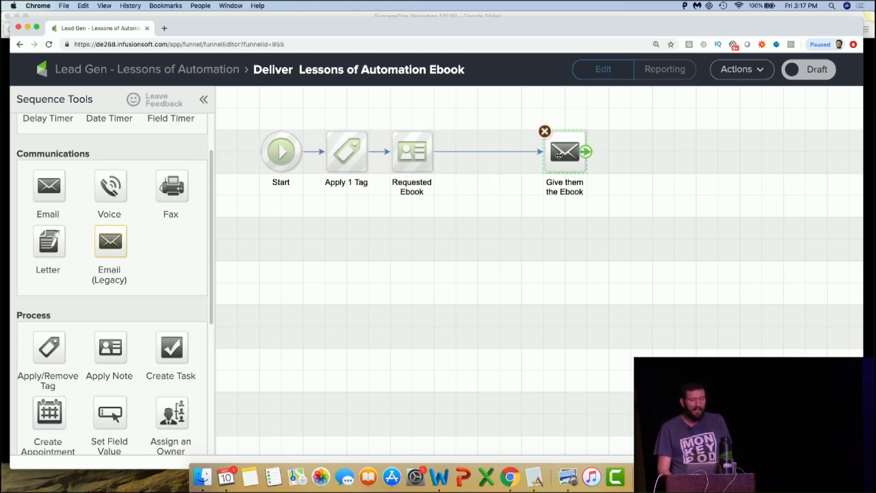
drag(559, 155, 519, 157)
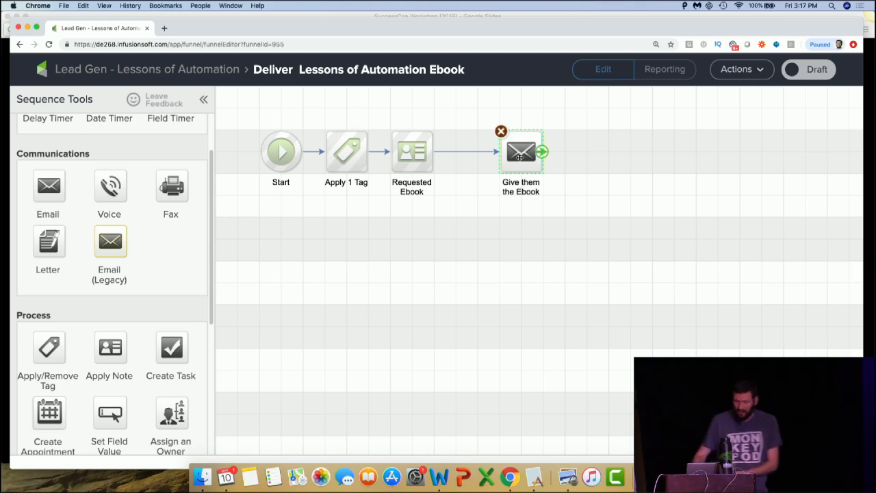
key(super+minus)
key(super+minus)
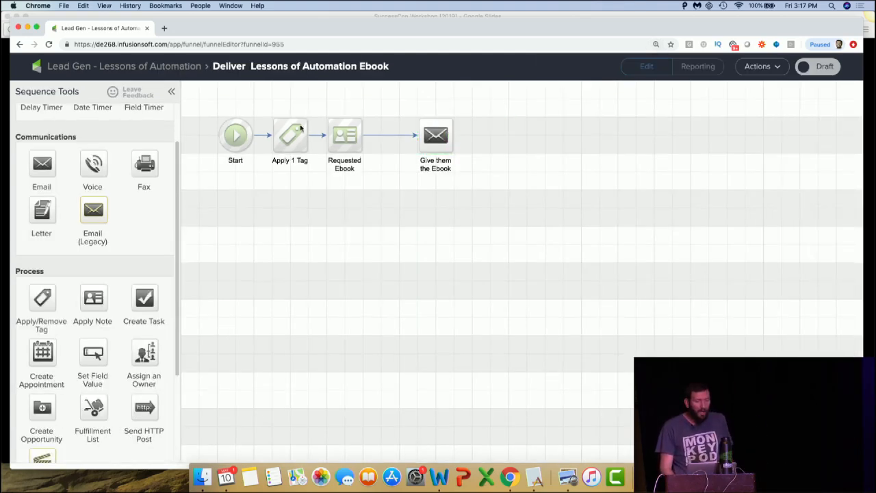
drag(433, 151, 416, 151)
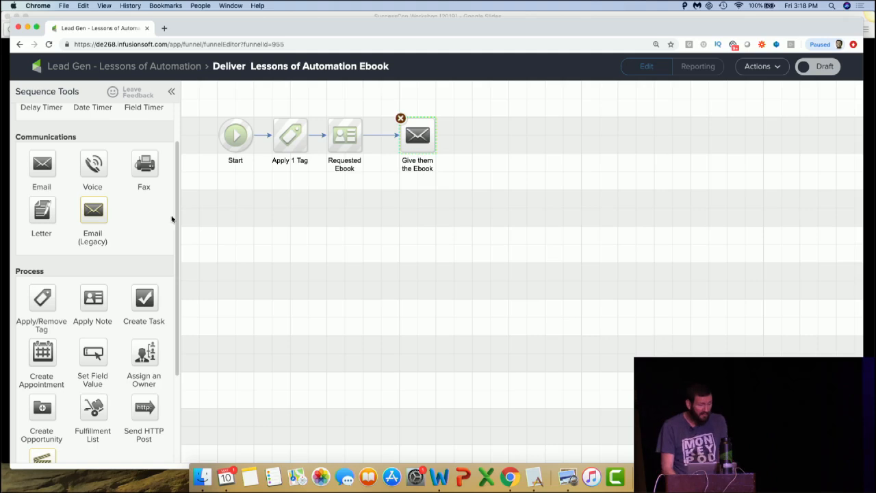
Add a delay timer and a new email after "Give them the Ebook", spacing the new email slightly farther out
scroll(119, 228, up, 2)
drag(45, 142, 479, 136)
drag(48, 223, 546, 131)
mouse_move(553, 126)
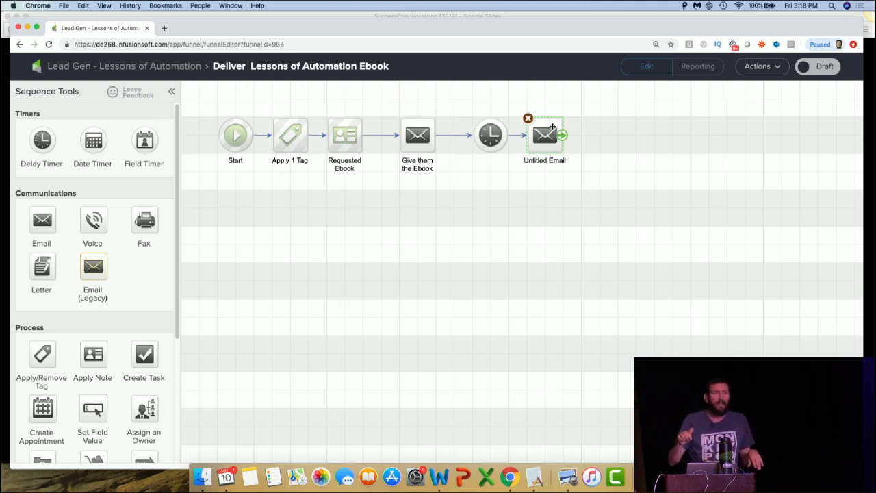
drag(542, 143, 560, 142)
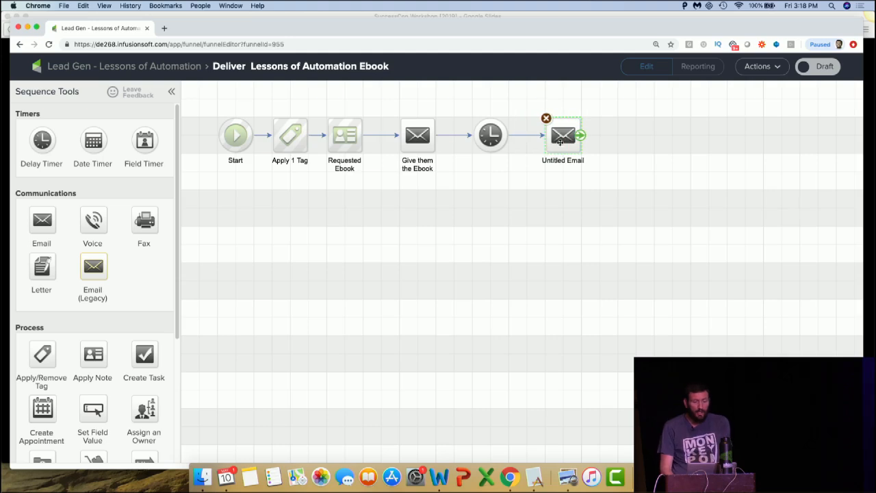
Rename the new email after the delay timer as "Here's that ebook again"
double_click(564, 160)
text(Here)
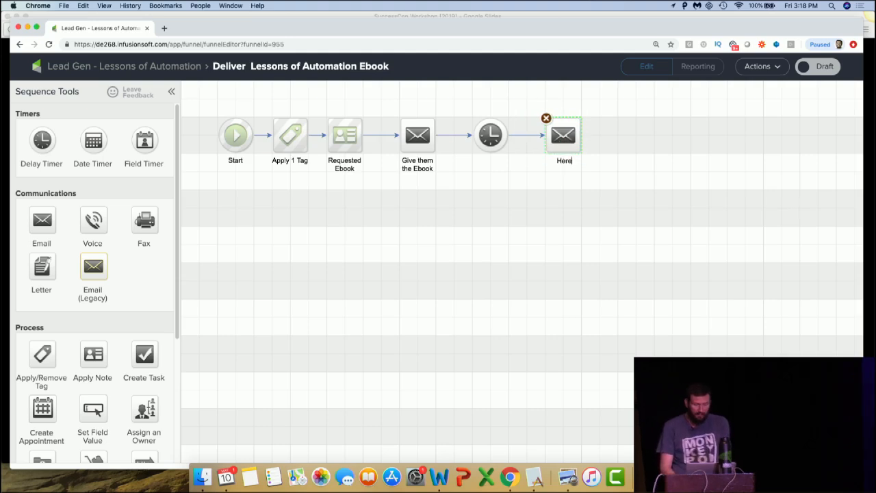
text('s that ebook again)
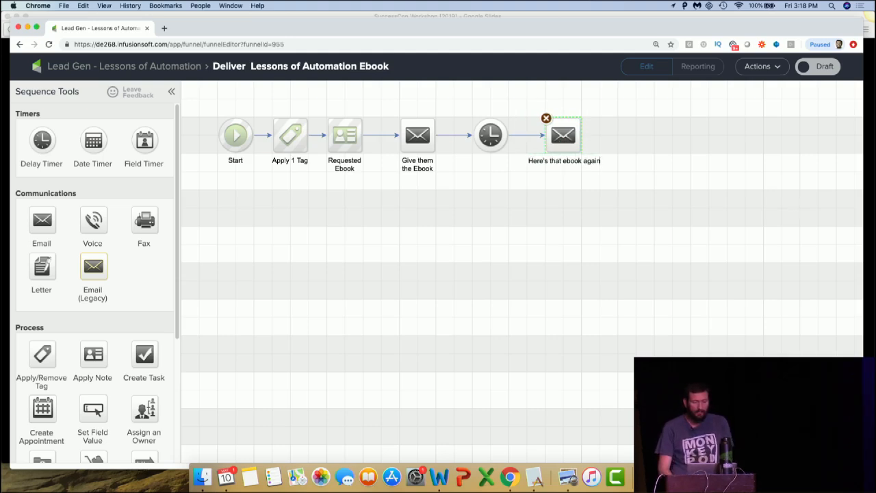
click(566, 203)
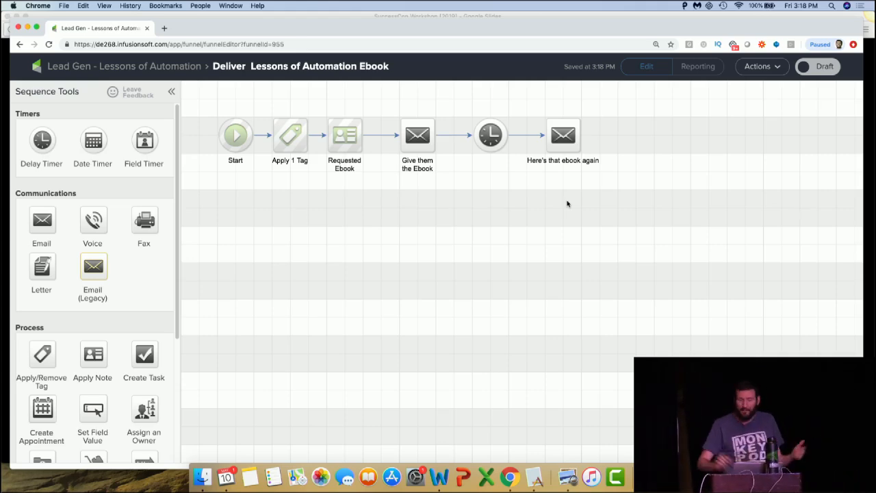
Duplicate the delay timer and "Here's that ebook again" email together, place the copies after the originals and connect them to the chain
drag(457, 101, 583, 189)
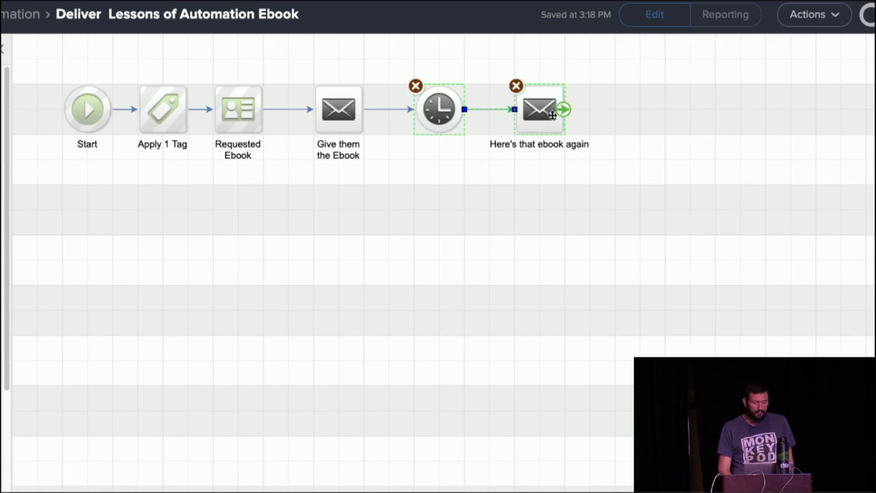
right_click(570, 139)
click(607, 128)
drag(561, 122, 739, 108)
drag(563, 109, 640, 109)
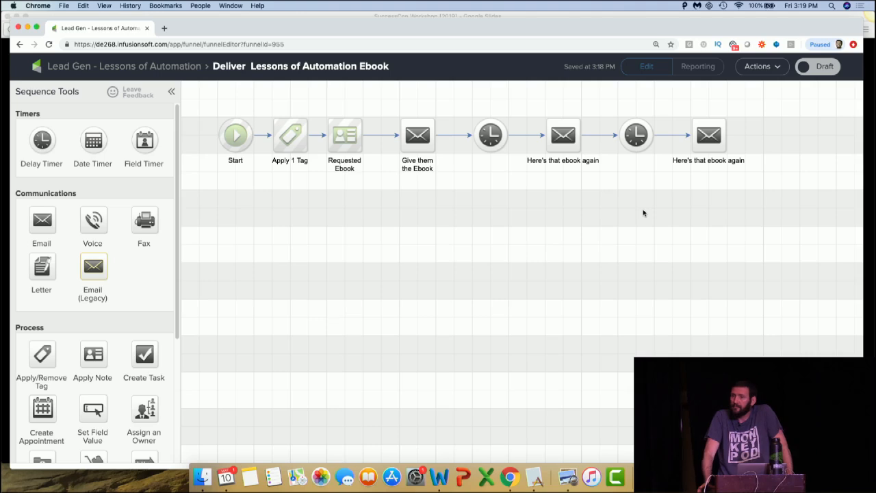
Return to the campaign and move the Deliver Lessons of Automation Ebook sequence slightly closer to the Downloaded Ebook goal
click(136, 68)
click(387, 129)
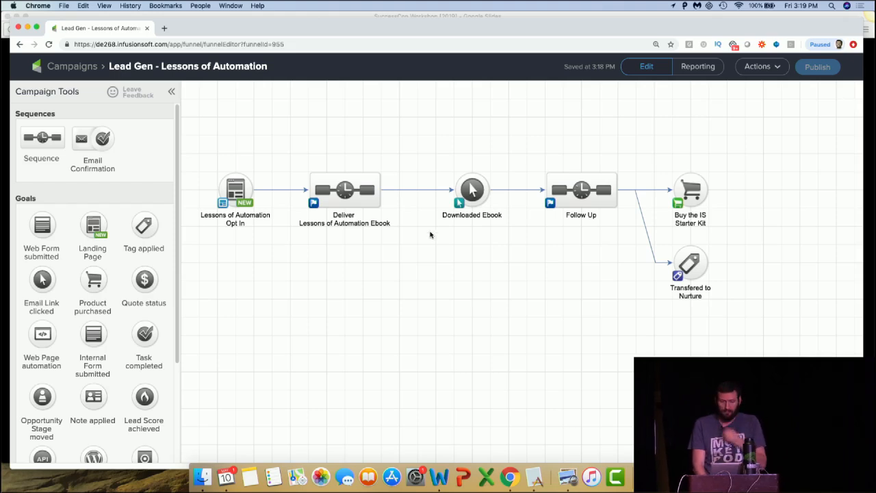
click(376, 201)
drag(376, 202, 394, 200)
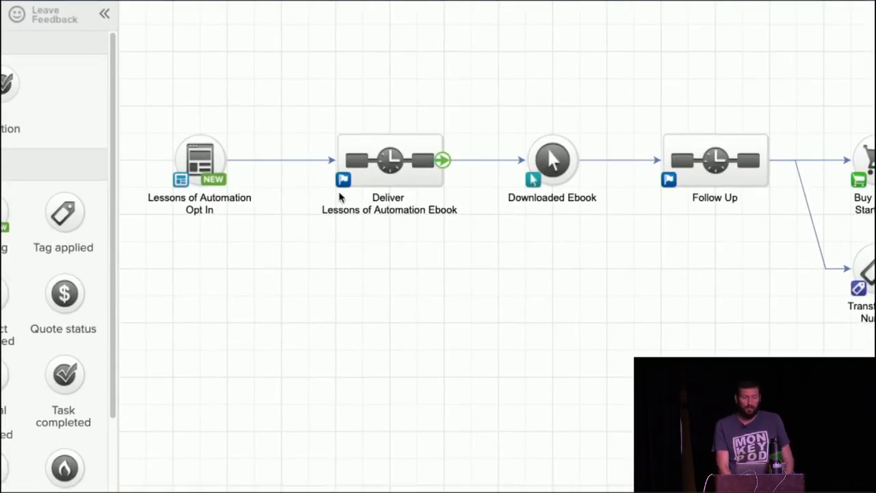
Review the options for what the Deliver Lessons of Automation Ebook sequence does when a goal is achieved, without changing them
click(342, 181)
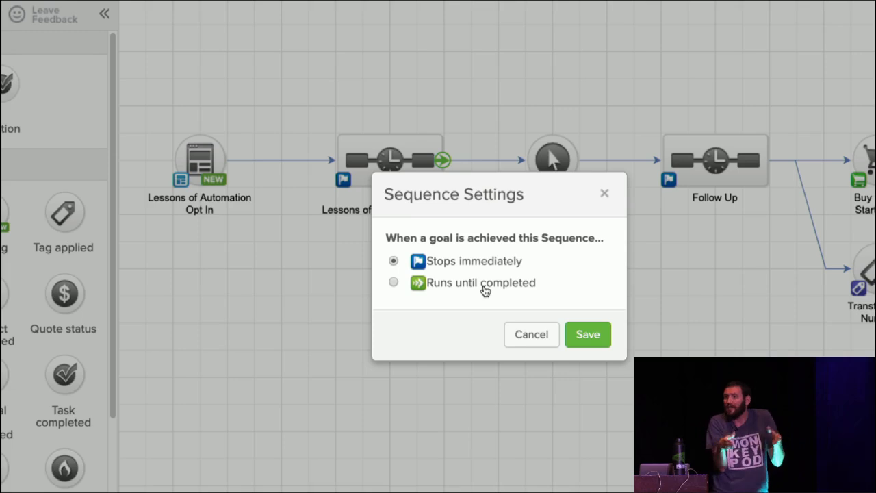
click(536, 335)
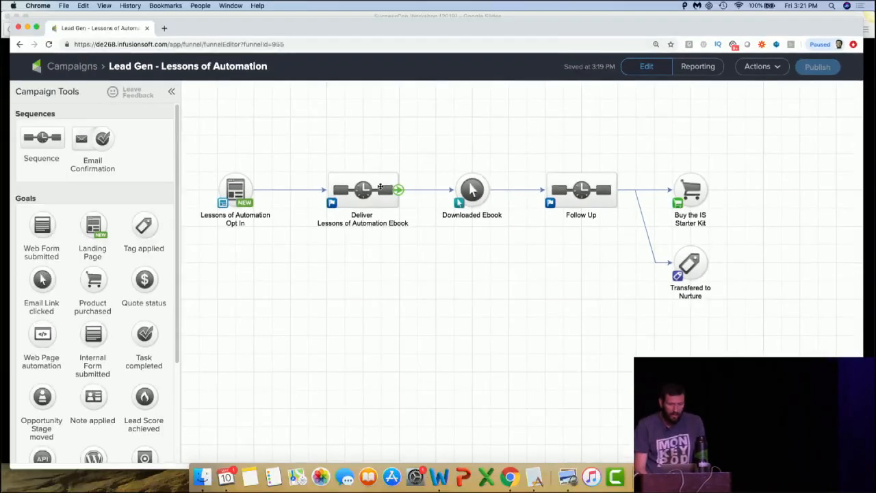
Open the "Give them the Ebook" email in the delivery sequence, choose a starting template, and set its subject to "Subject line"
double_click(286, 177)
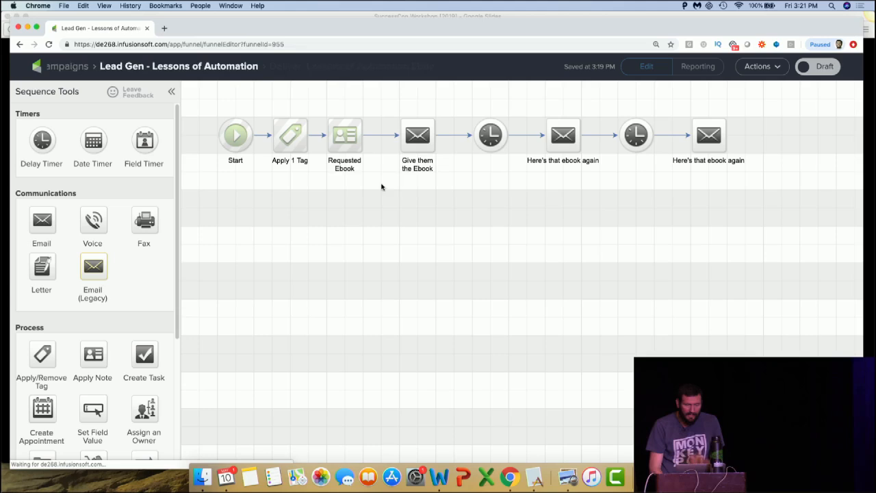
double_click(418, 136)
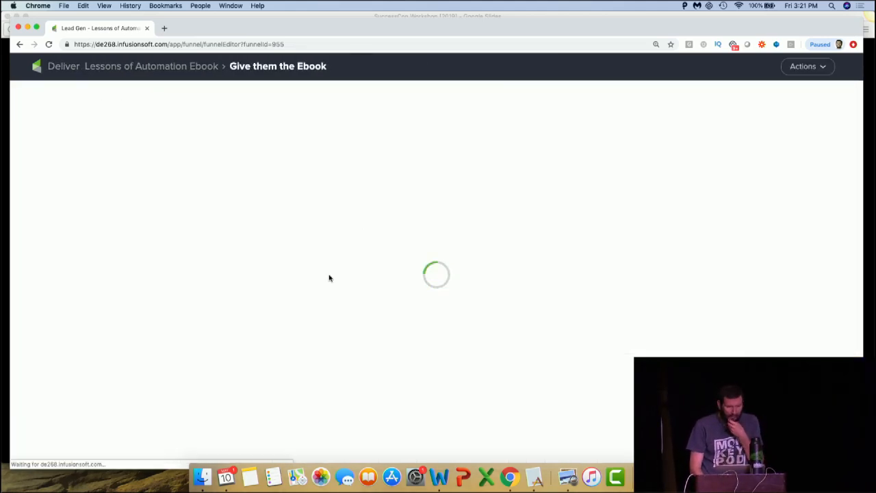
click(405, 265)
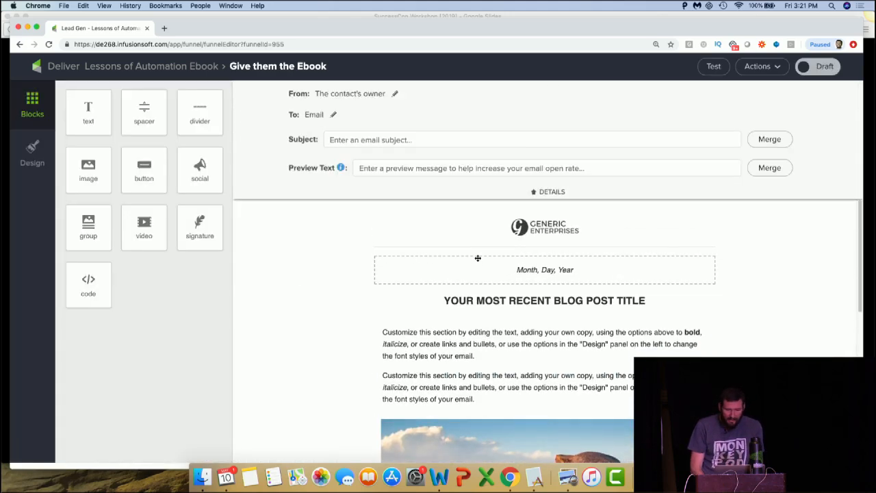
click(407, 140)
text(Subject line)
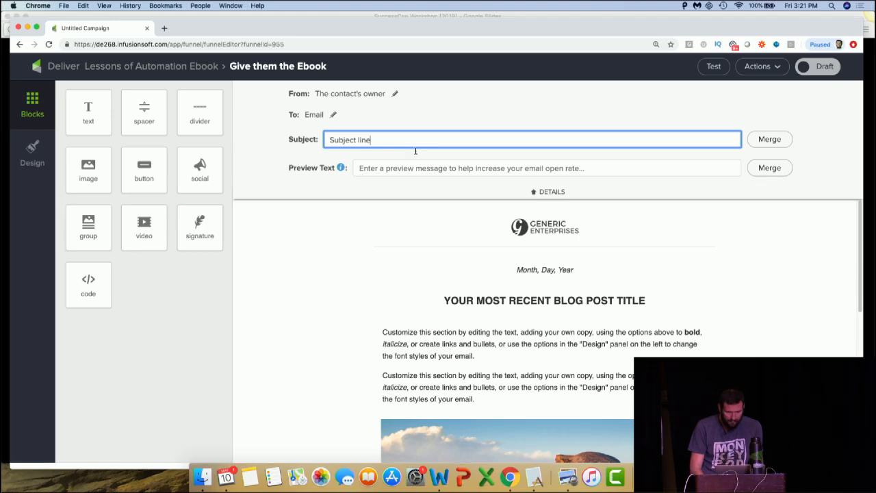
Add a button block below the email's body text, choose URL as its link type, and label it "Download Ebook"
drag(499, 346, 499, 351)
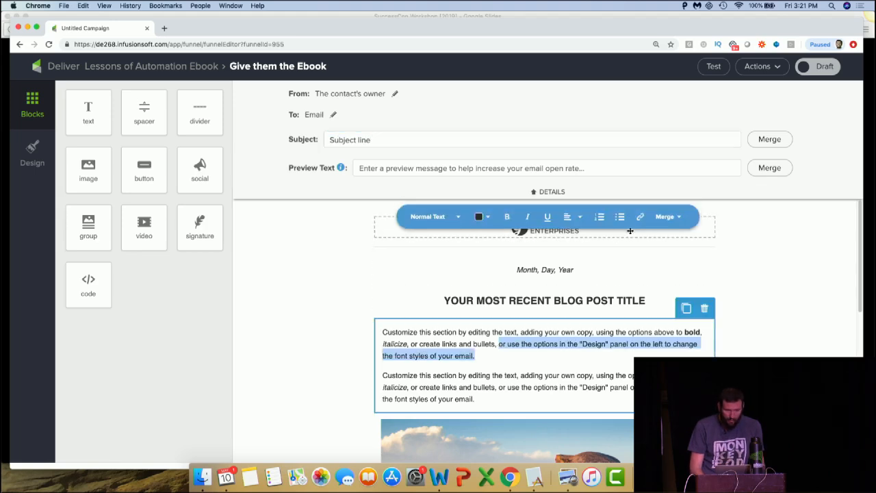
drag(146, 183, 499, 400)
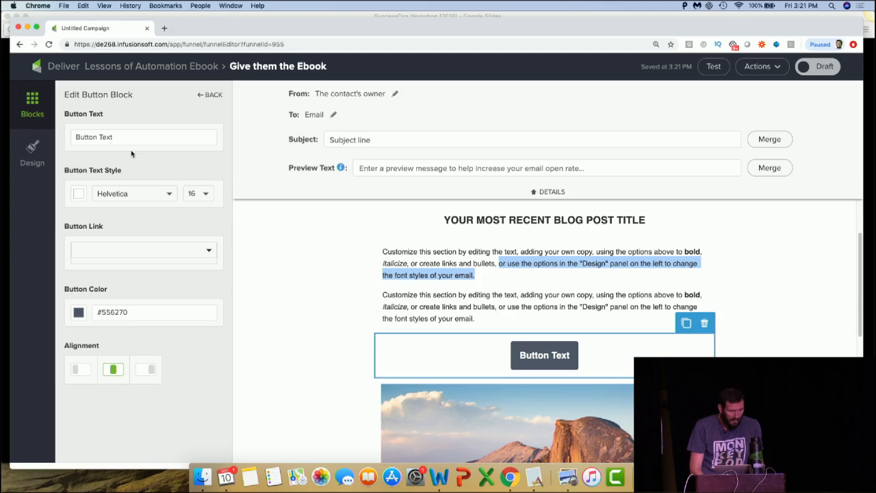
click(131, 256)
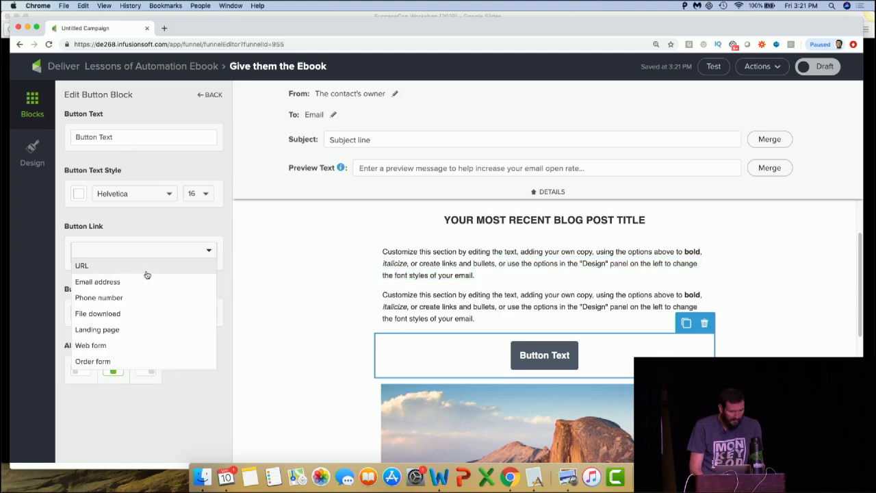
click(141, 267)
triple_click(96, 142)
text(Down)
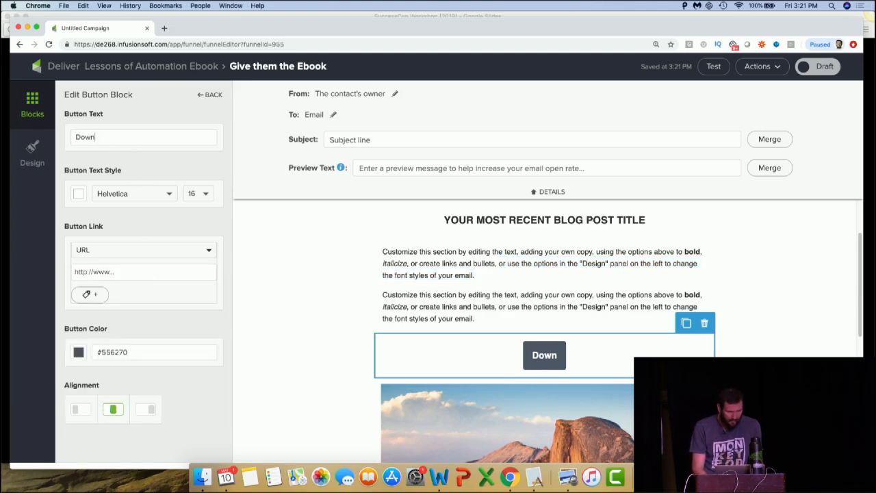
text(load Ebook)
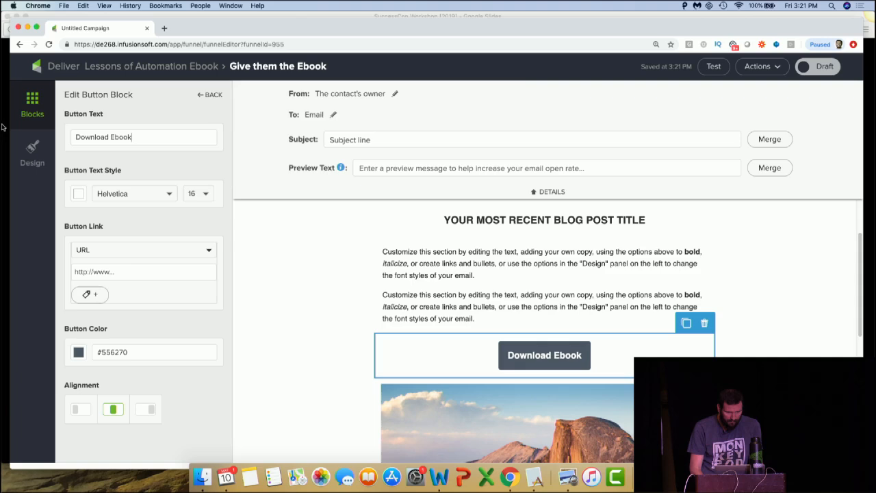
Change the Download Ebook button's link to a file download of 21PointAppAuditVersion2.pdf
click(119, 257)
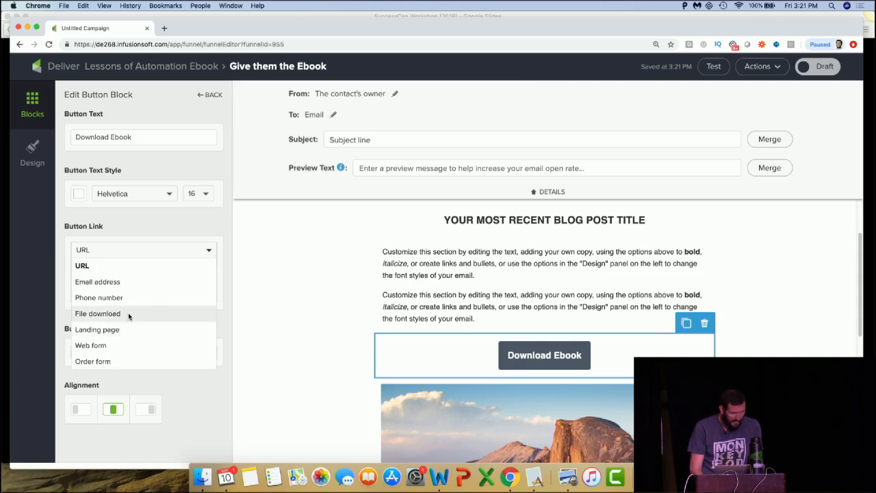
click(128, 314)
click(123, 273)
click(124, 288)
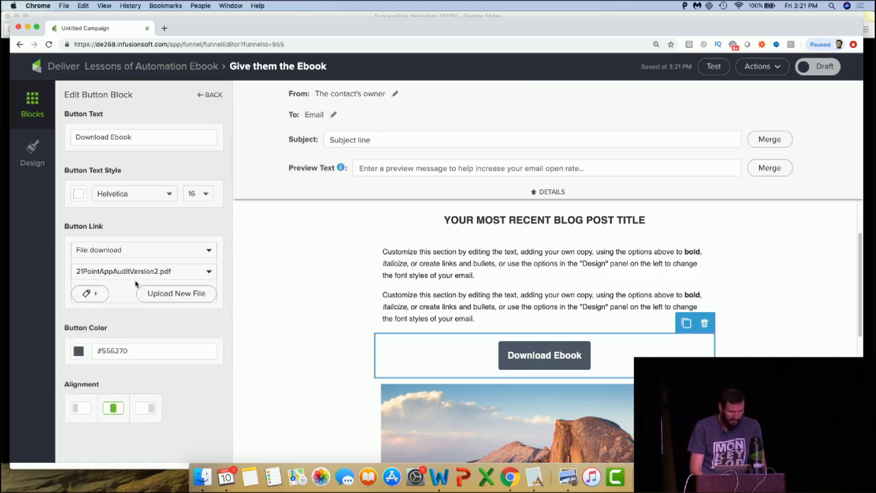
Mark the "Give them the Ebook" email as ready and return to the Lead Gen - Lessons of Automation campaign
click(817, 68)
click(213, 67)
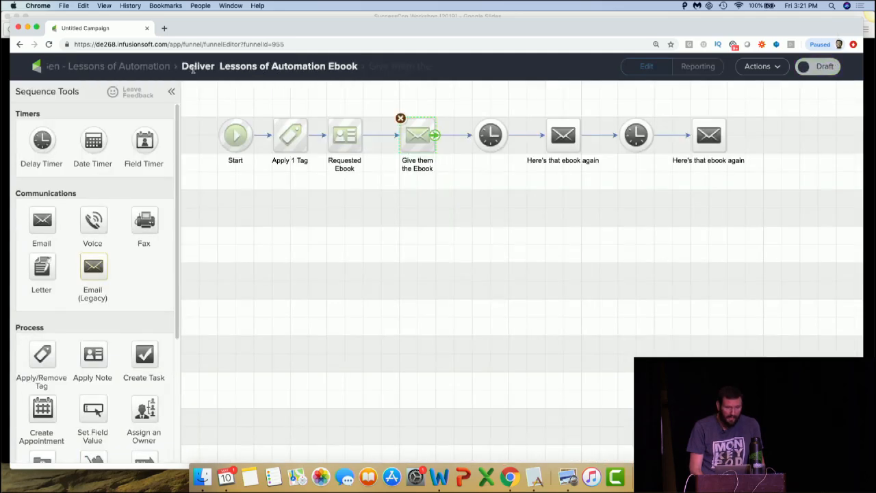
click(116, 66)
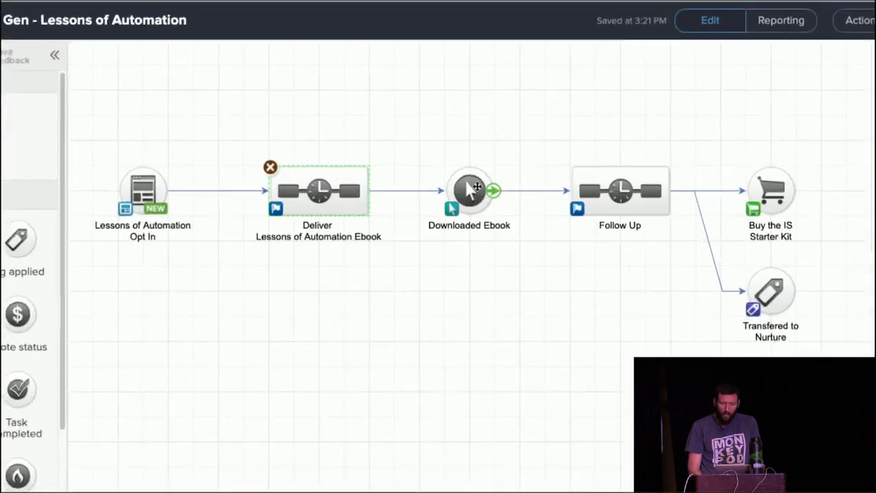
Look at the Downloaded Ebook goal's settings and its selectable email links, leaving both unchanged
double_click(451, 211)
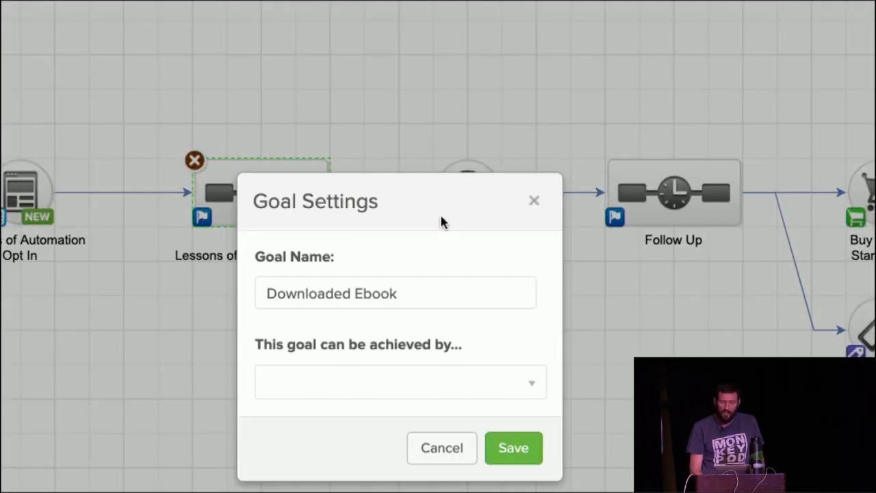
click(439, 432)
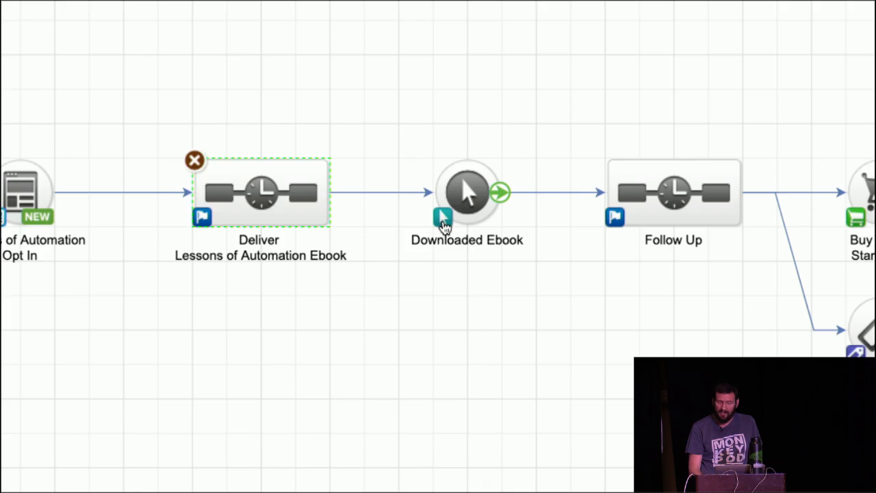
double_click(463, 193)
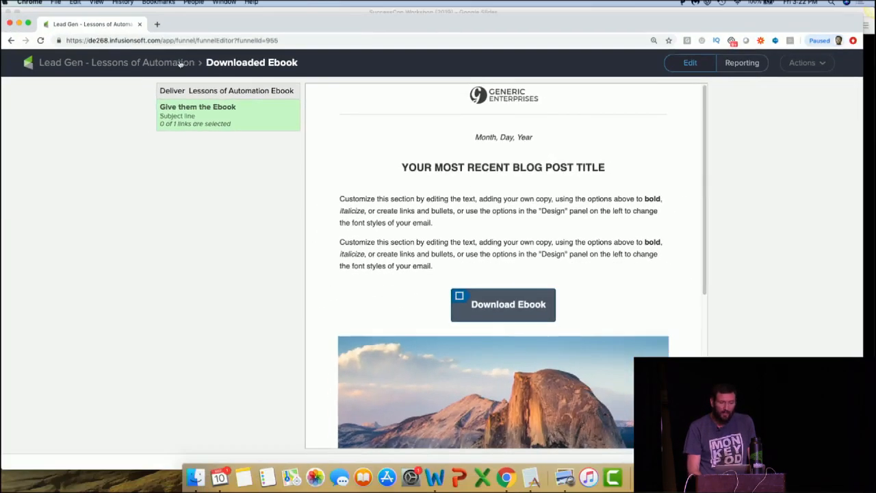
click(180, 61)
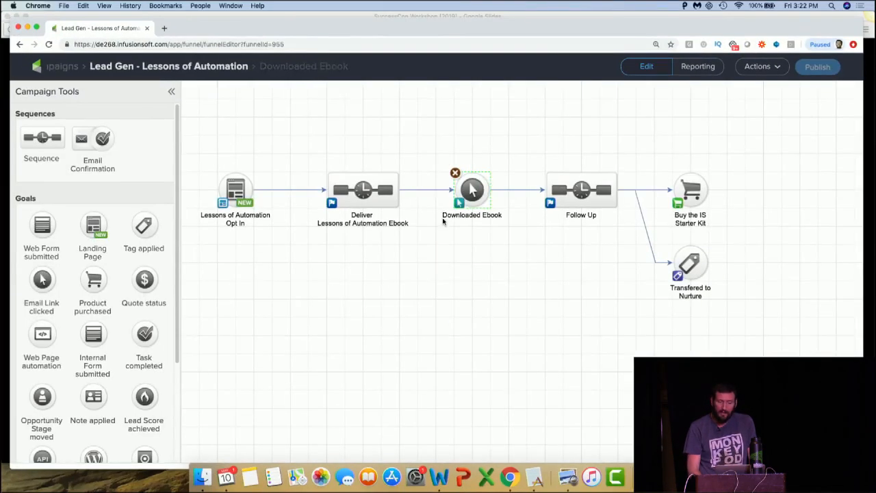
Make the Download Ebook button link in the "Give them the Ebook" email achieve the Downloaded Ebook goal, and return to the campaign
double_click(473, 192)
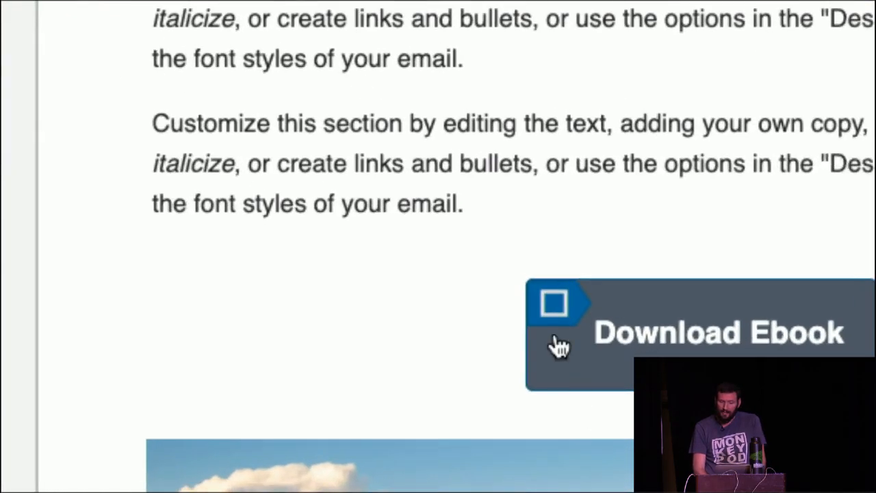
click(553, 325)
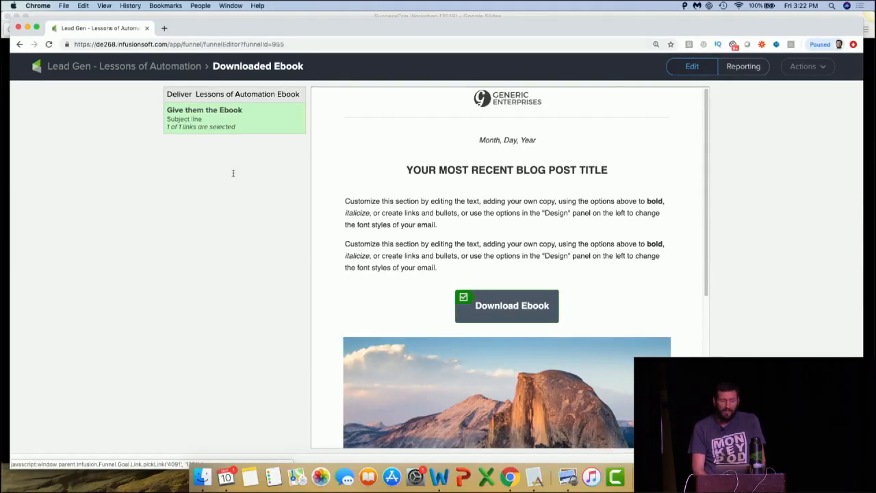
click(92, 66)
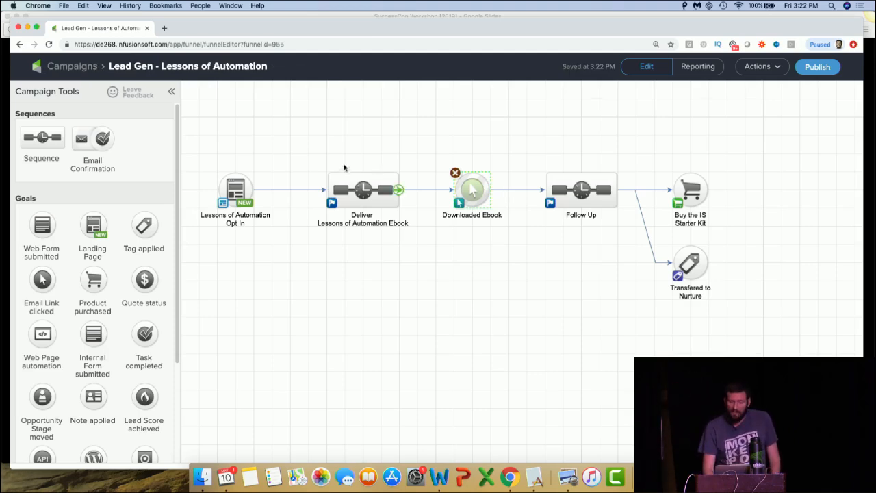
drag(312, 152, 428, 248)
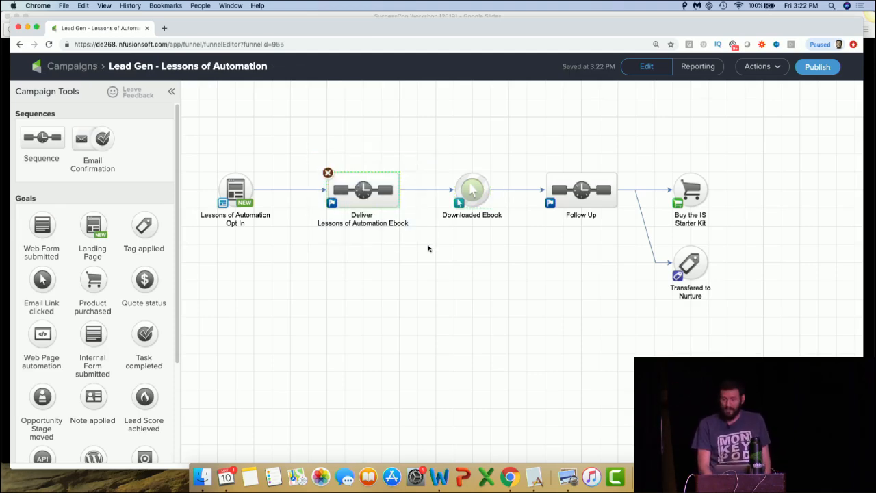
click(475, 192)
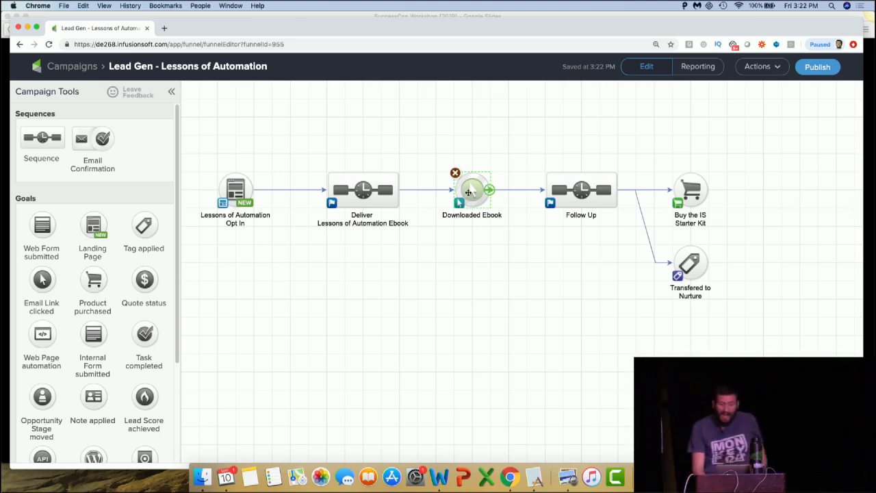
click(353, 196)
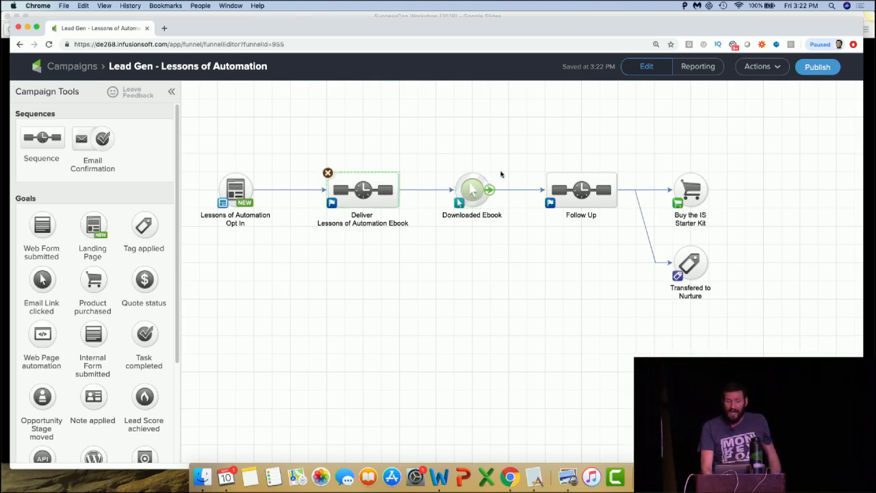
click(476, 191)
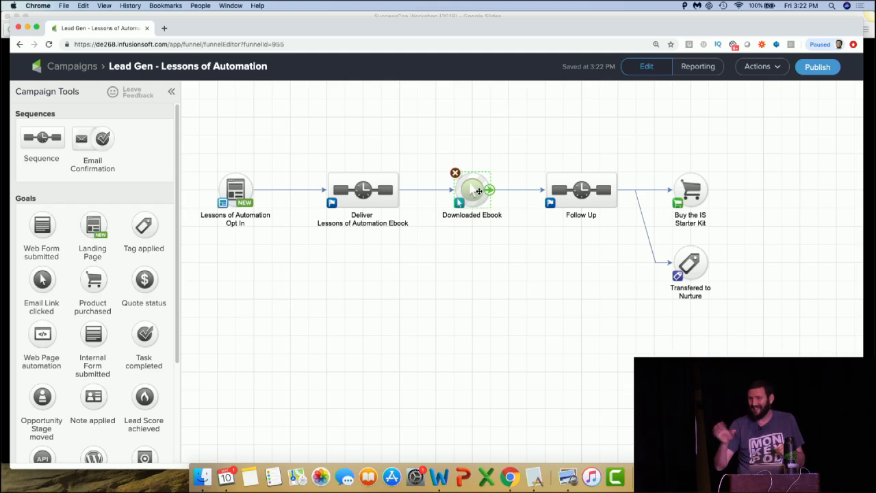
Open the Monkeypod blog at monkeypodmarketing.com/blog/ in a new browser tab
click(164, 28)
text(monkeypodmarketing.com/blog/)
key(Right)
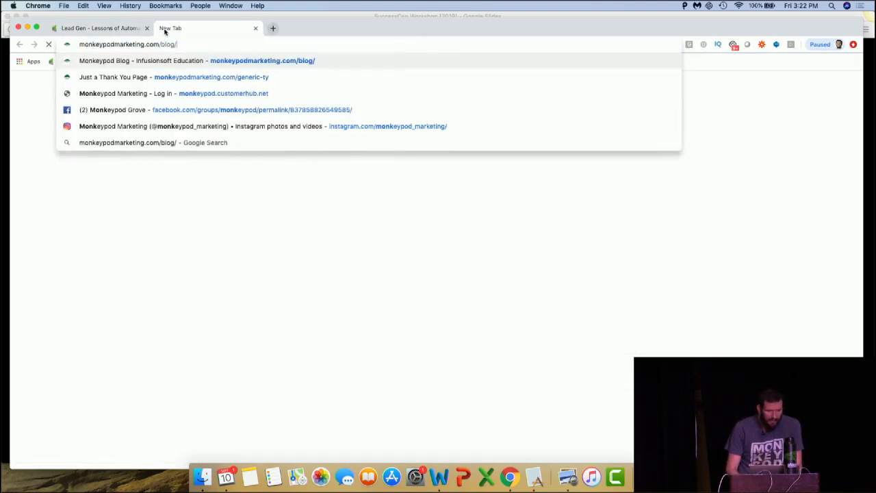
key(Return)
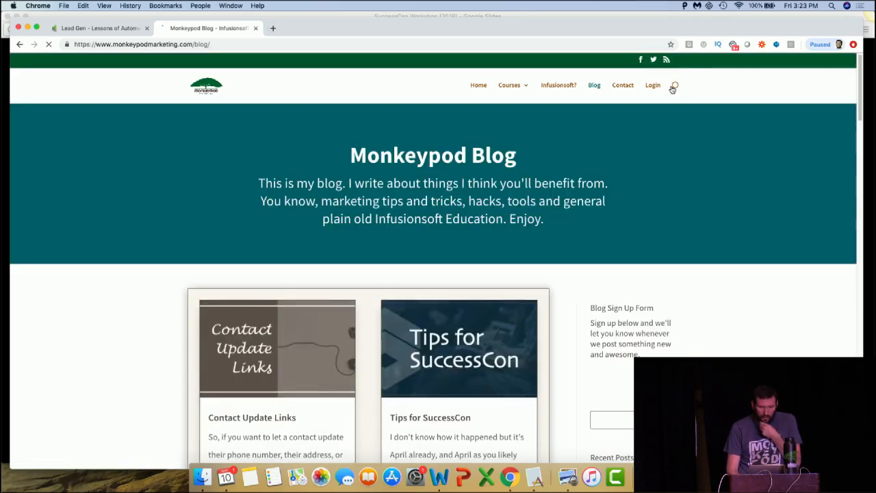
Search the Monkeypod blog for "runs until completed", declining its notifications, and return to the campaign
click(672, 88)
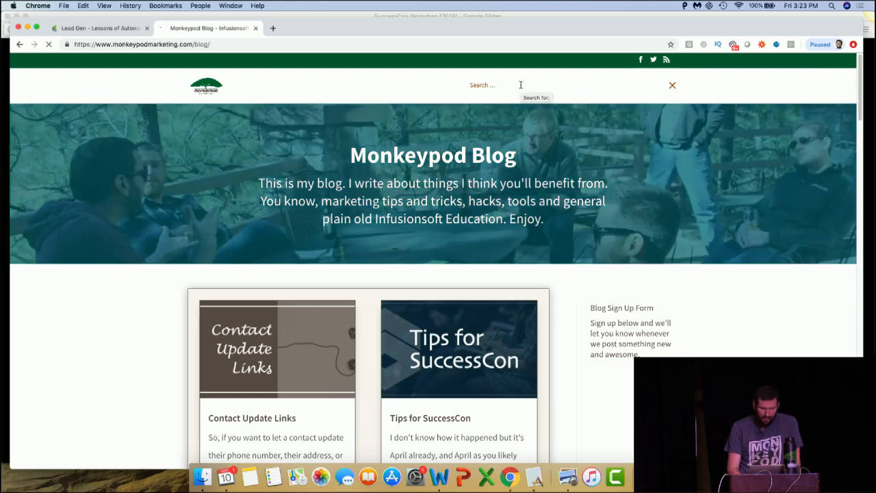
text(runs t)
key(BackSpace)
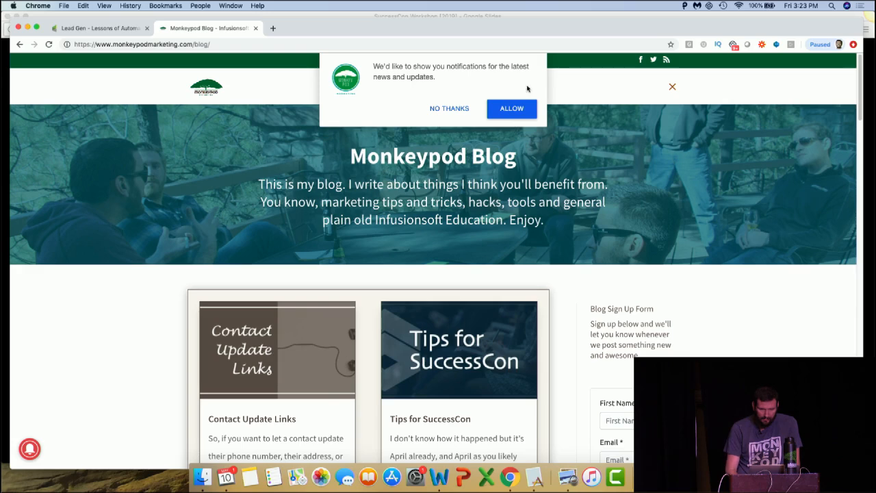
click(457, 111)
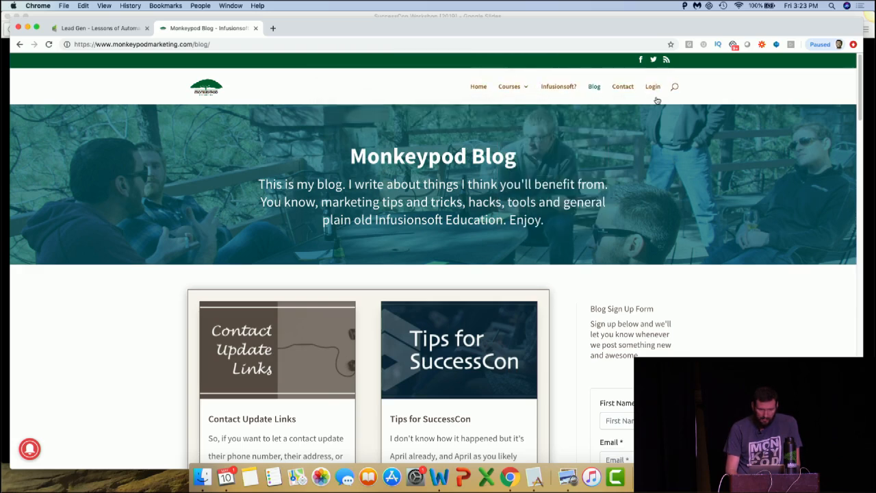
click(674, 89)
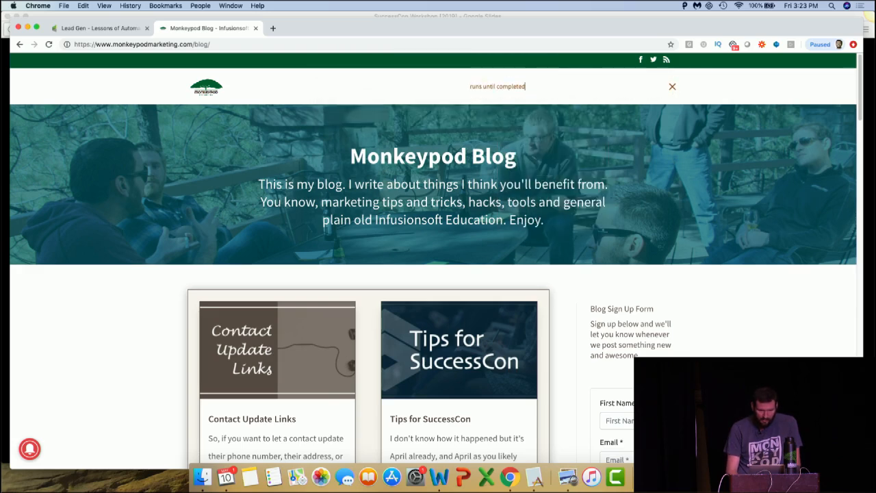
text(ed)
key(Return)
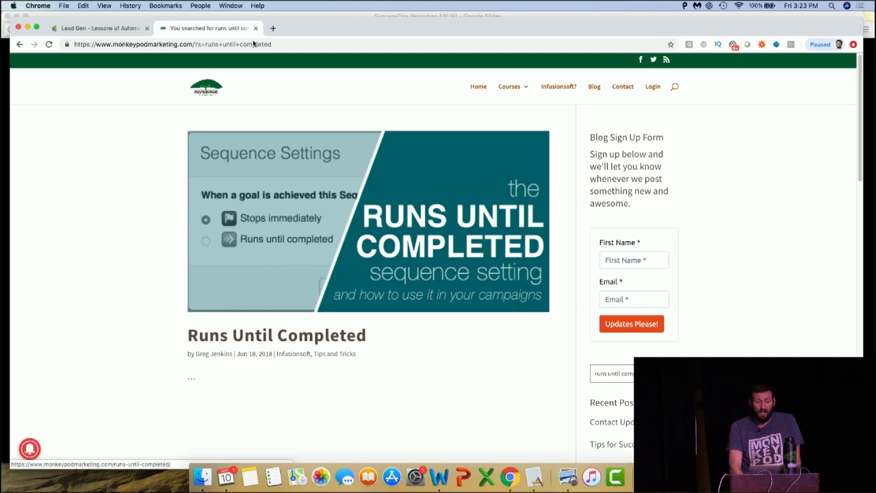
click(135, 28)
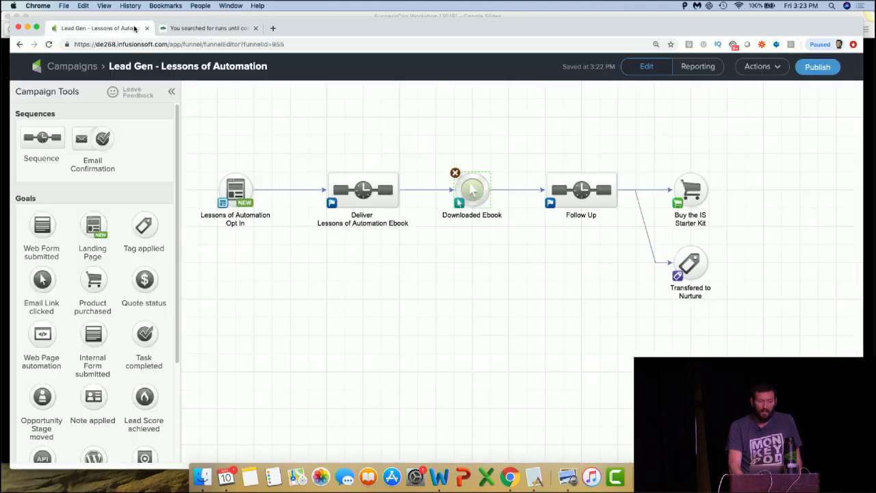
click(392, 276)
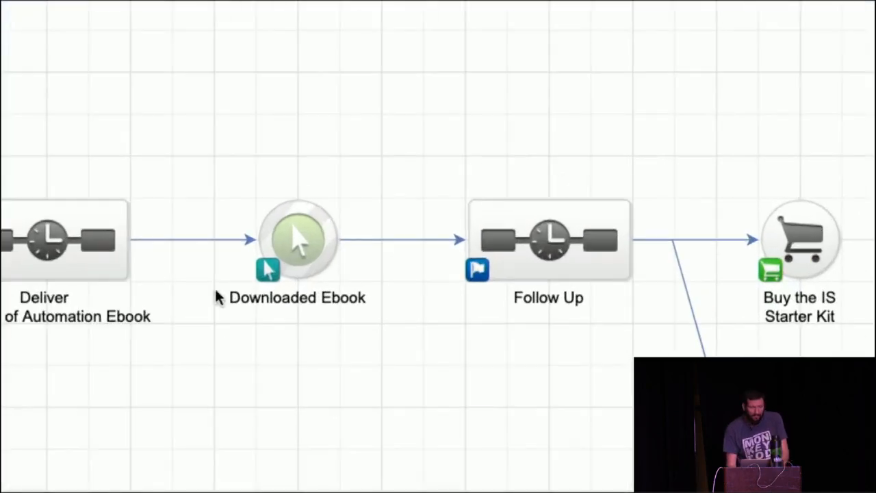
click(463, 191)
click(768, 227)
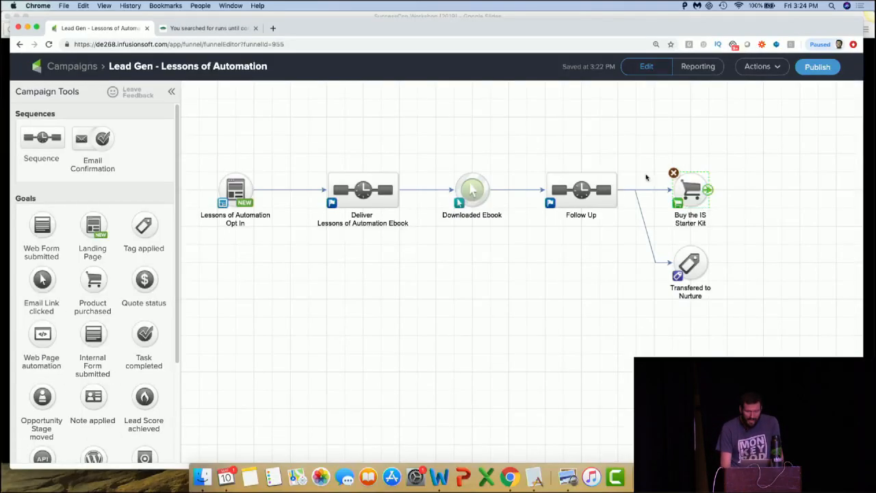
Open the Follow Up sequence and place a delay timer connected directly after Start
double_click(548, 240)
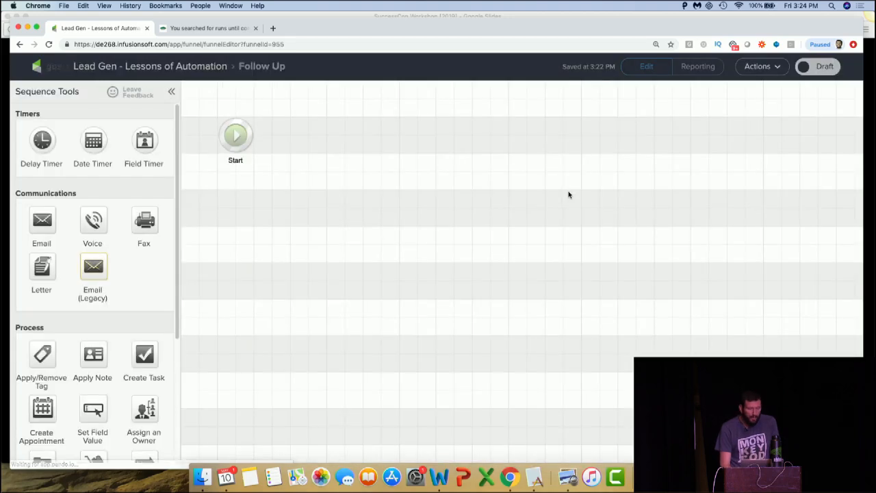
drag(41, 161, 306, 134)
Configure the delay timer after Start with no delay, running any day at 7:15 AM in the contact's time zone, and save it
double_click(309, 136)
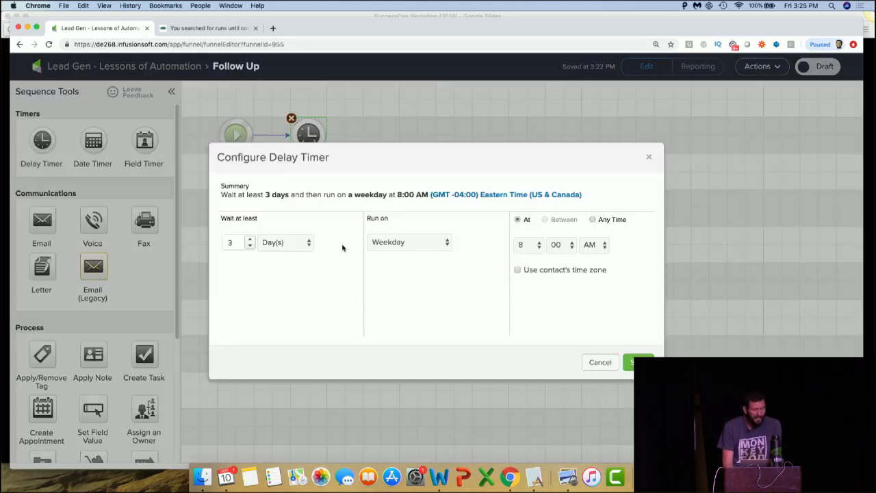
click(277, 240)
click(280, 274)
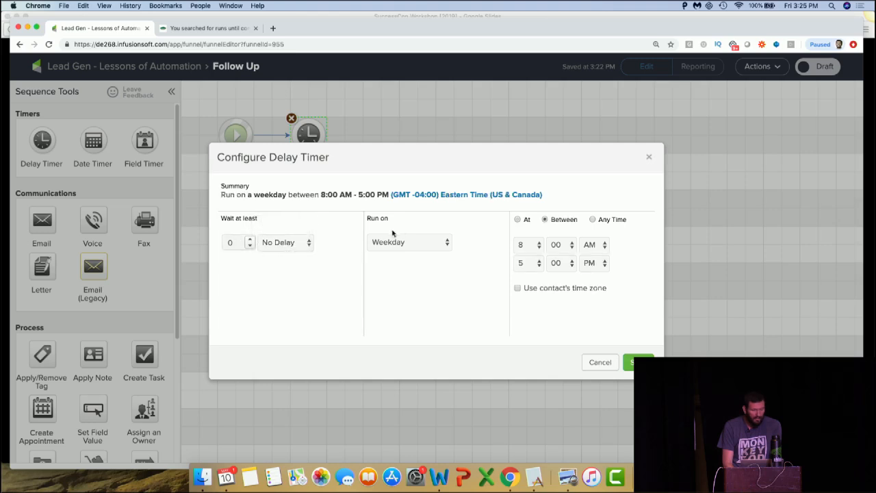
click(409, 242)
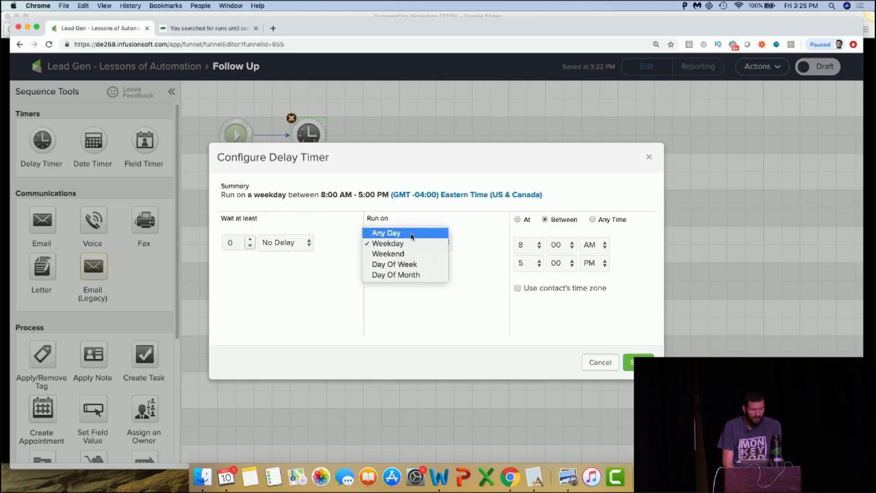
click(412, 234)
click(518, 220)
click(530, 245)
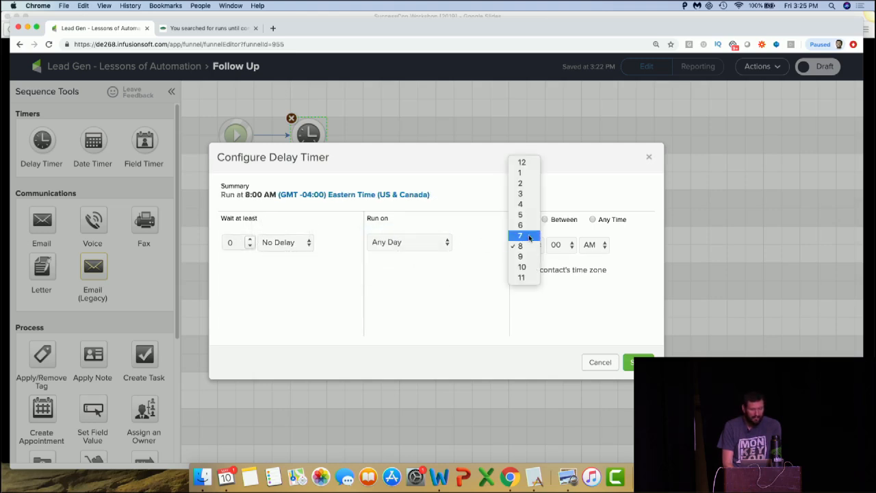
click(526, 233)
click(569, 244)
click(553, 256)
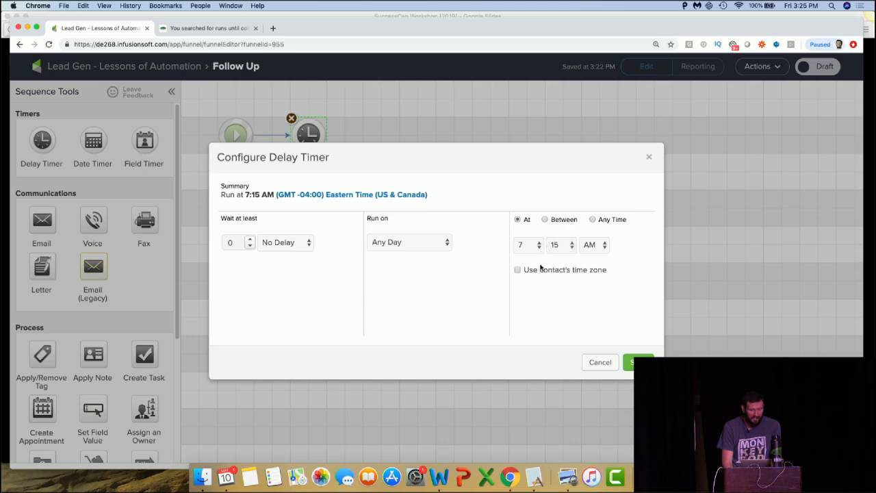
click(518, 271)
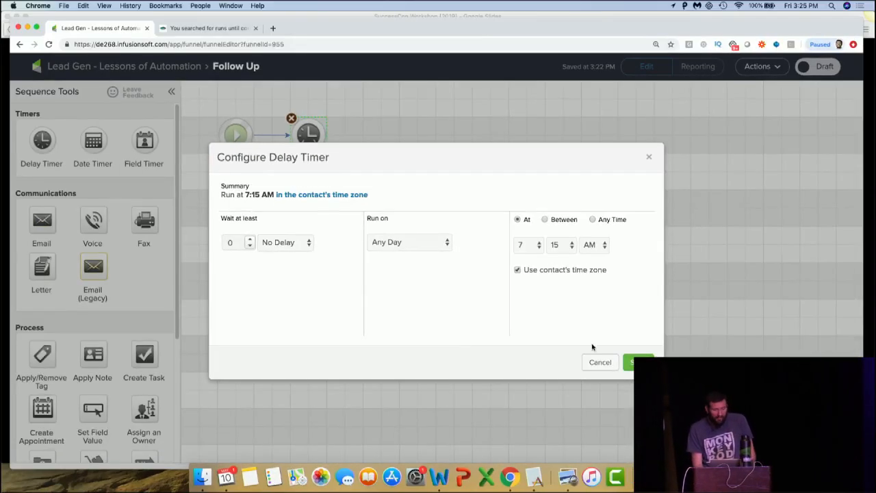
click(631, 364)
Add an email named "What did you think?" directly after the 7:15 AM timer
drag(60, 217, 383, 134)
click(395, 158)
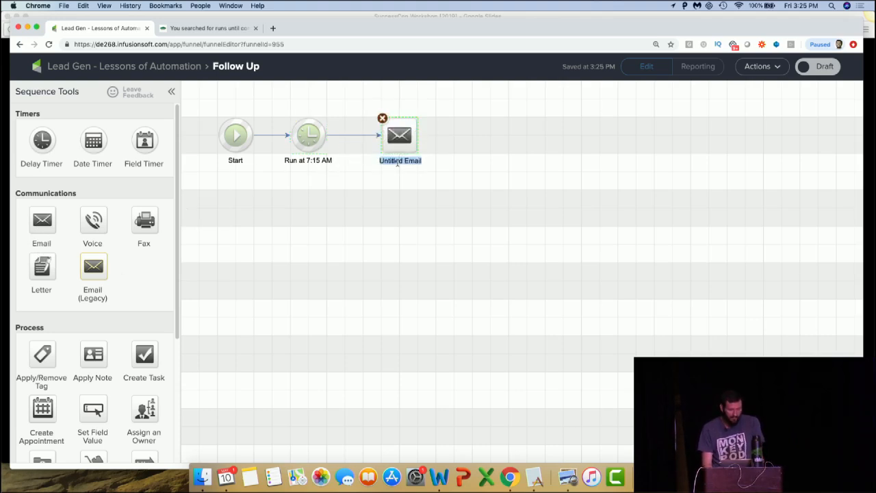
text(What did you th)
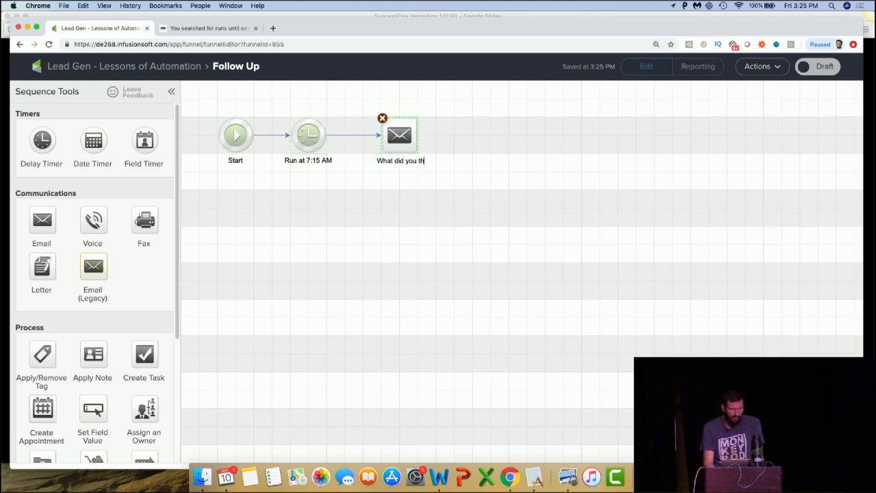
text(ink?)
click(387, 247)
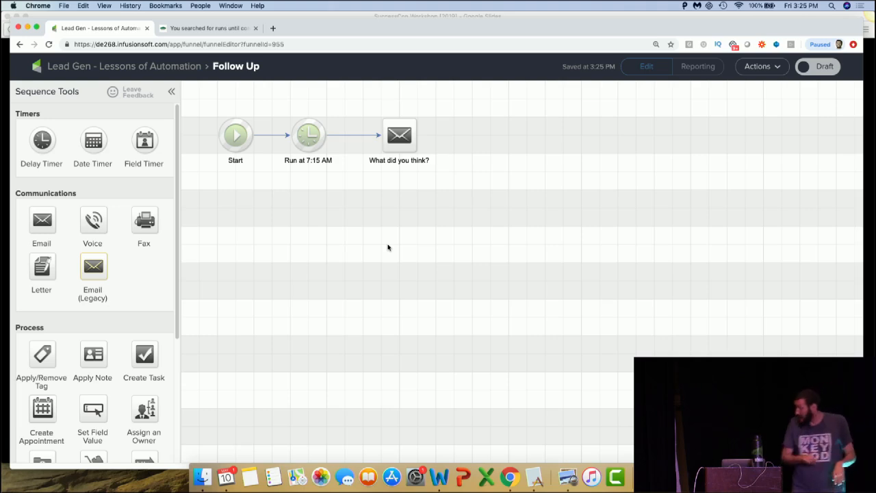
Add another delay timer and an email named "Ya know..." after the "What did you think?" email, and return to the campaign overview
drag(42, 140, 475, 131)
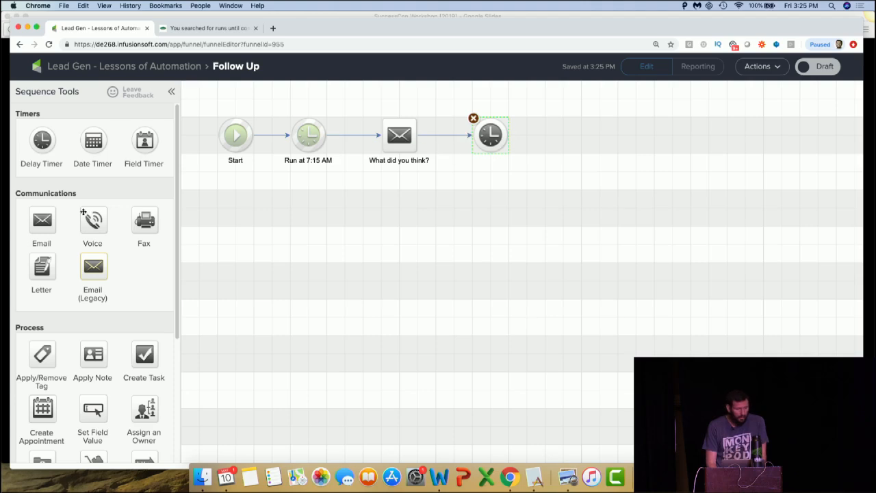
drag(48, 219, 552, 127)
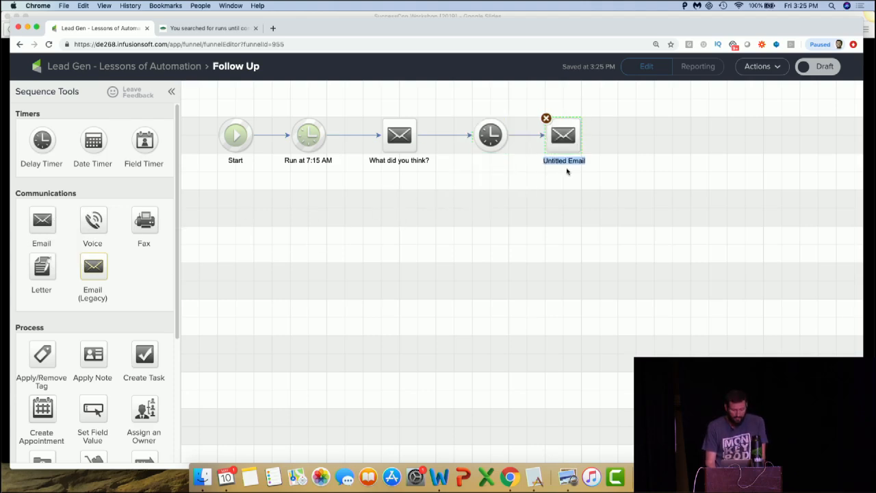
text(Ya know...)
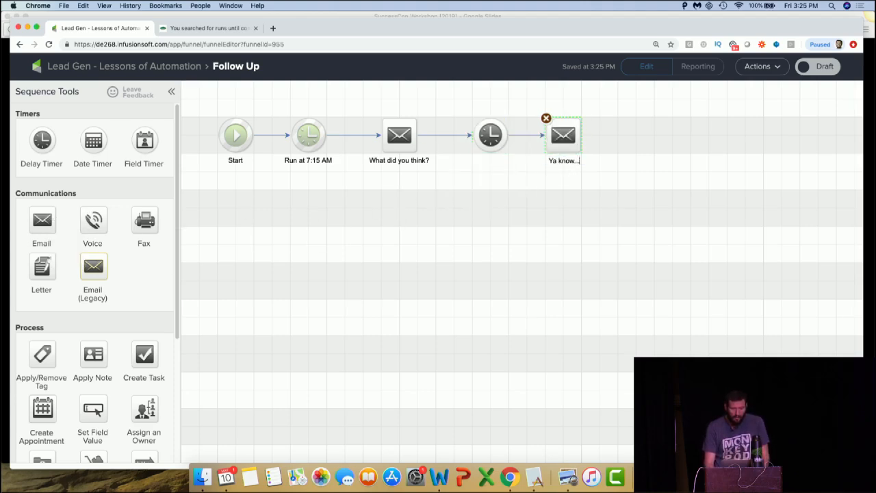
click(570, 227)
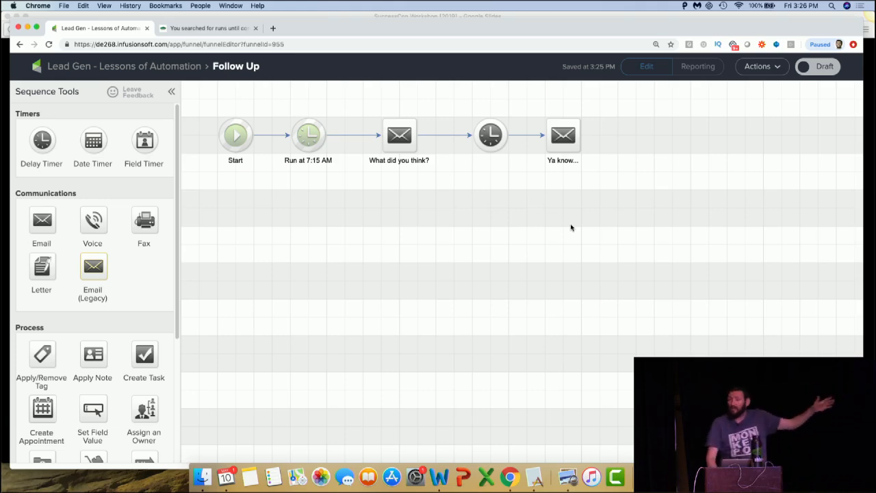
click(130, 66)
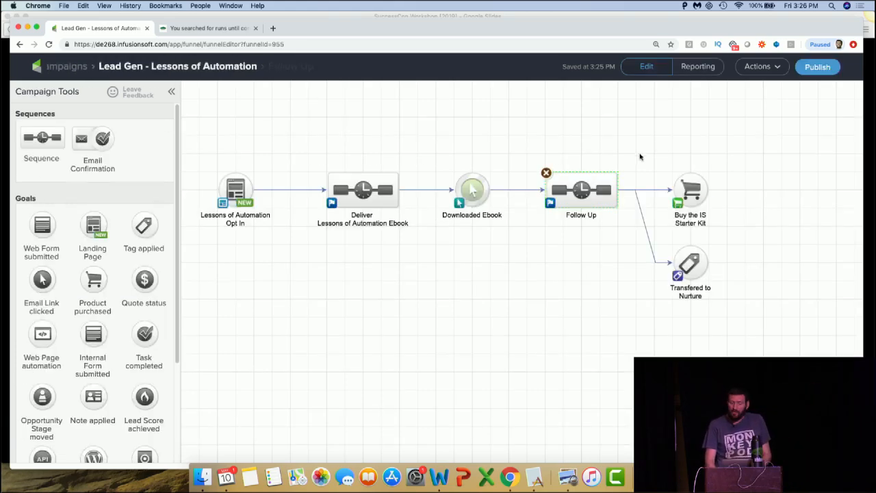
click(683, 188)
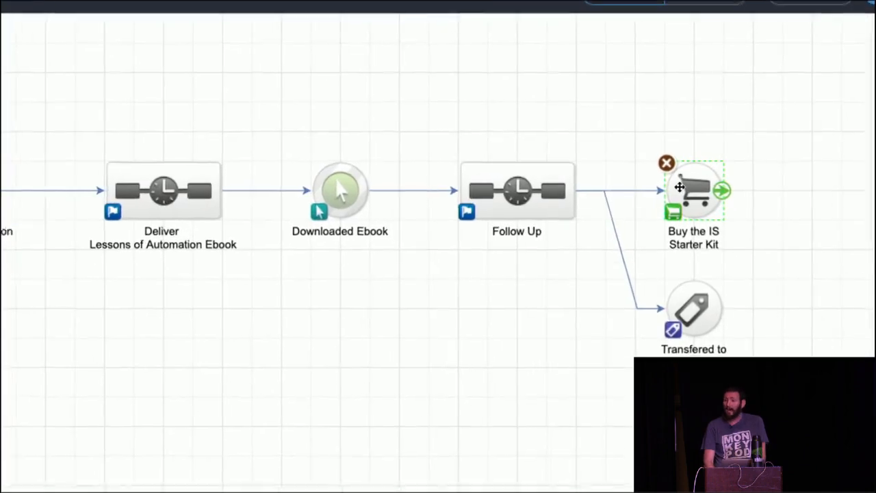
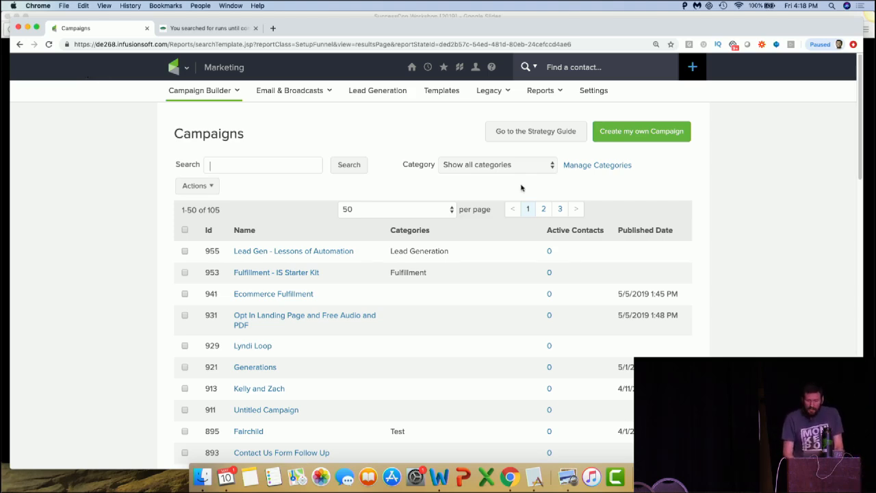
Create a new campaign named "Nurture - IS Starter Kit" in the Nurture category
click(647, 134)
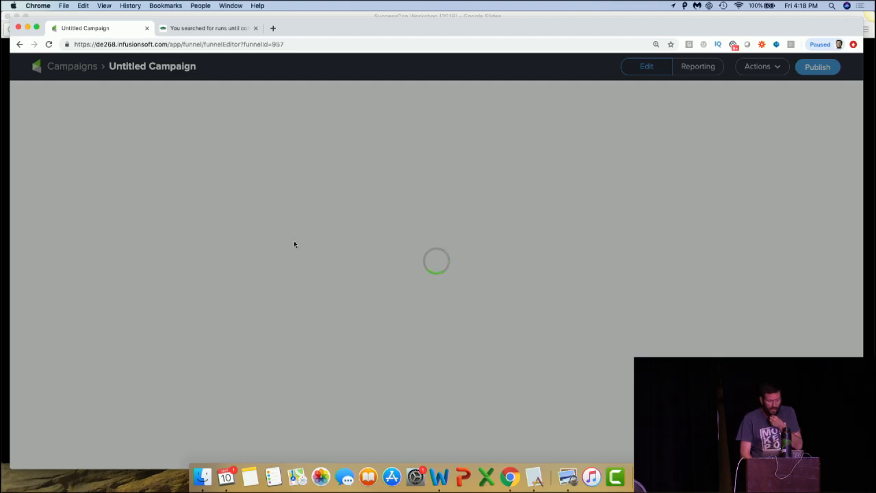
text(Nurture - IS Starter Kit)
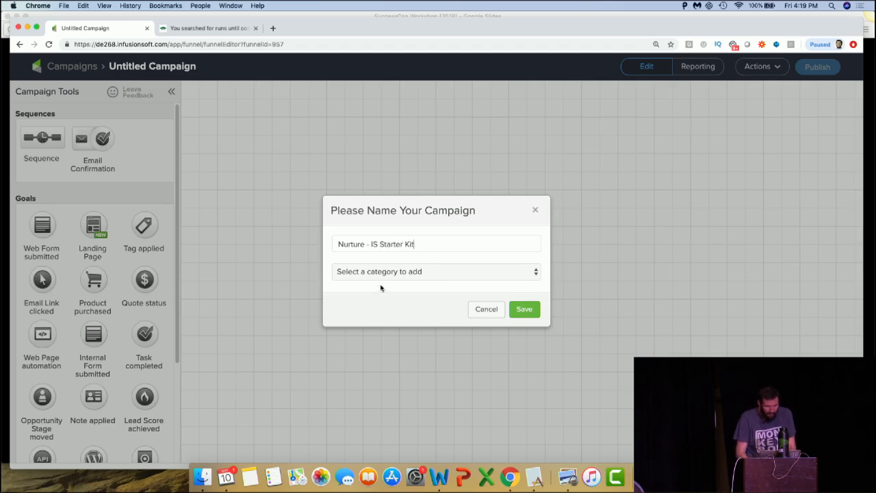
click(410, 272)
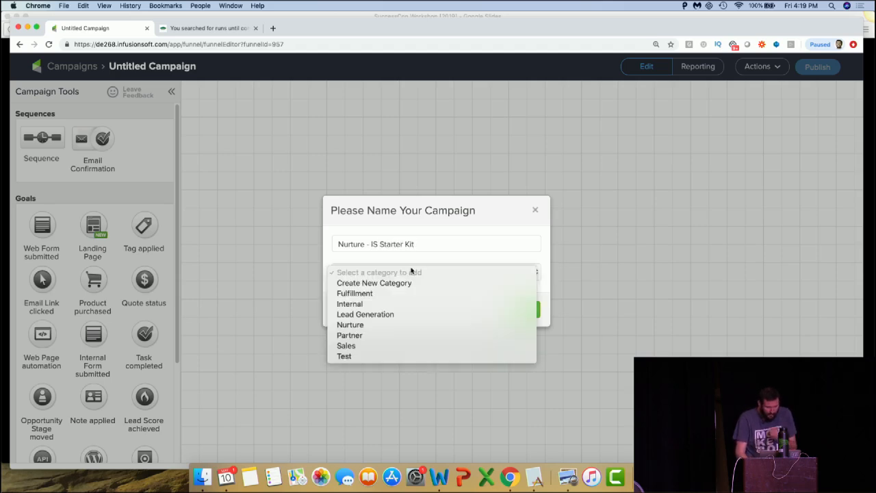
click(403, 323)
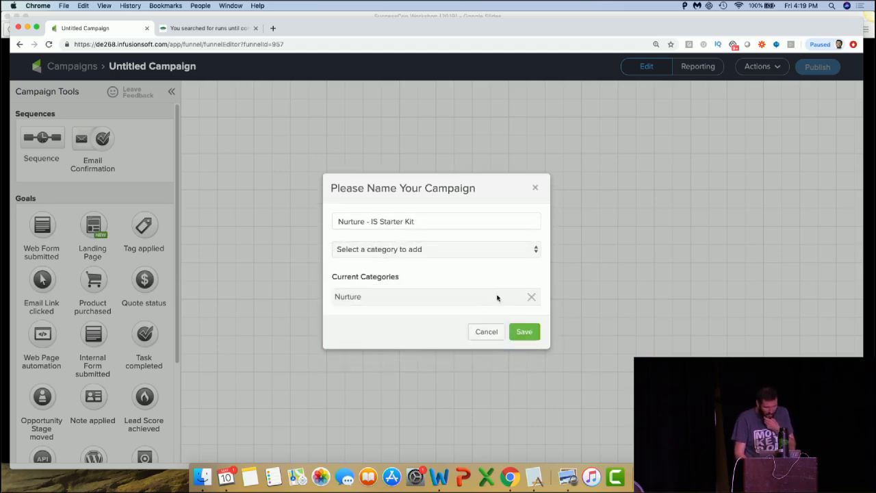
click(524, 332)
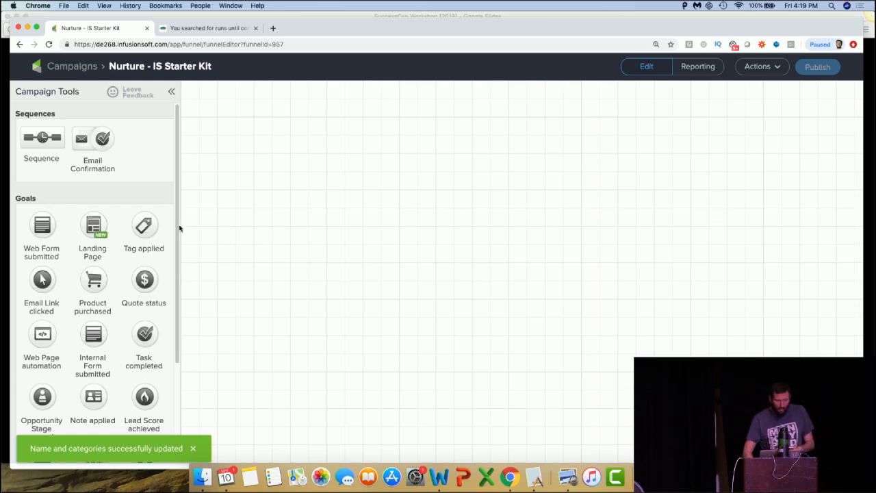
Place a Tag applied goal at the start of the canvas and name it "Nurture Trigger Tag Applied"
drag(145, 225, 234, 140)
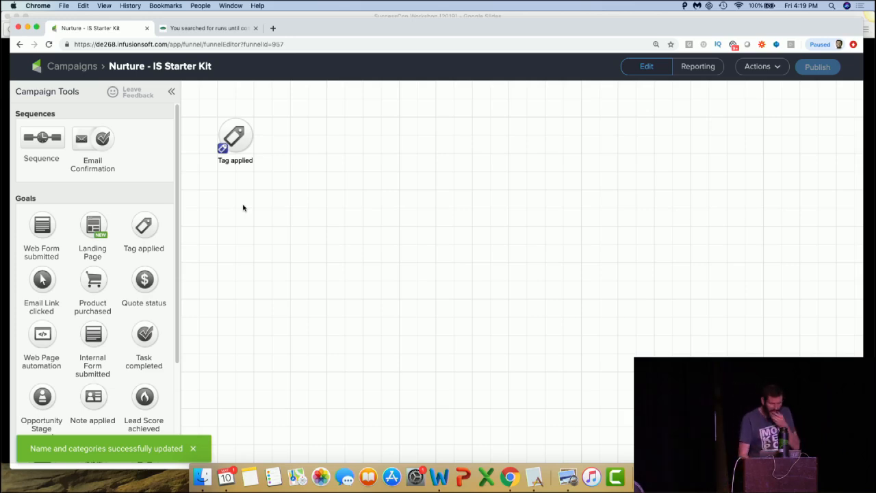
click(232, 161)
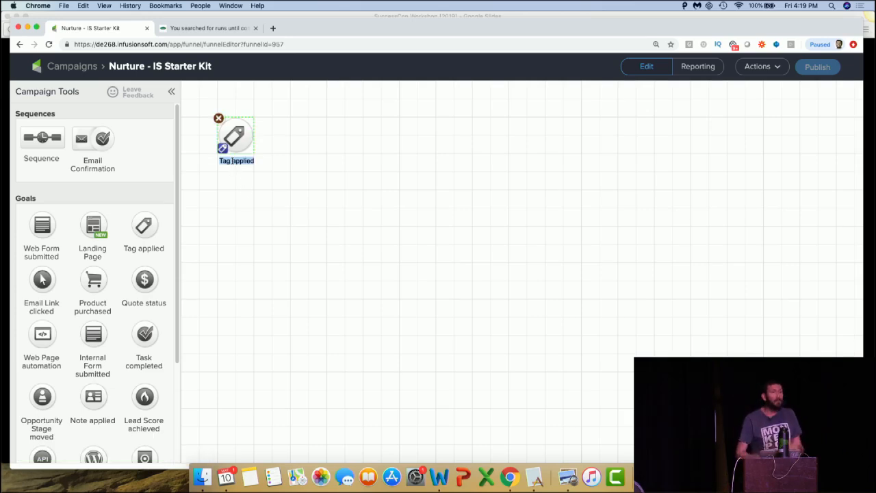
text(Nurture)
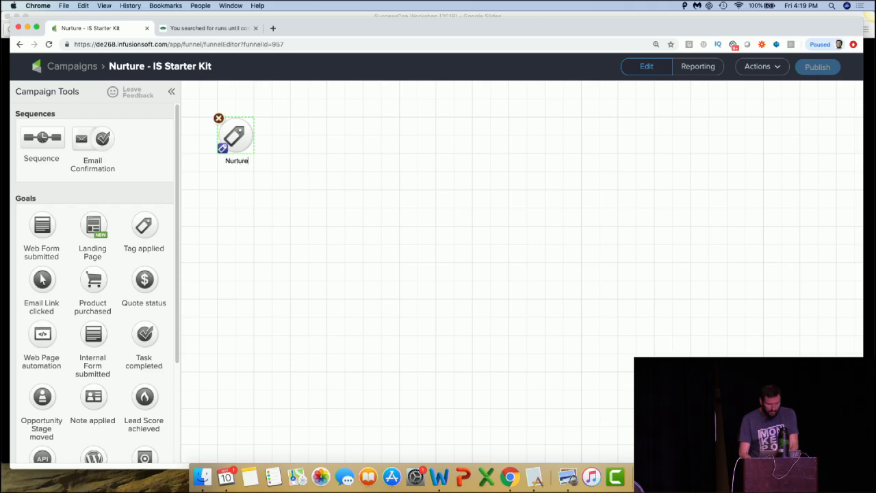
text( Trigger )
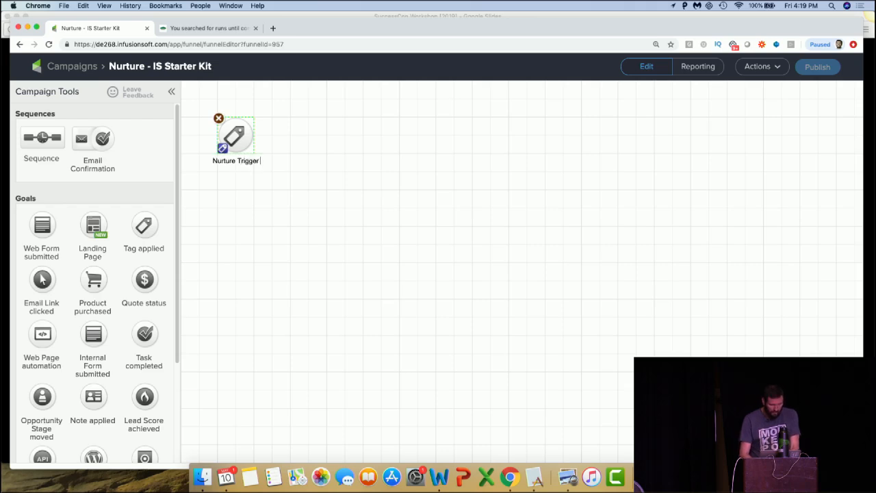
text(Tag Applied)
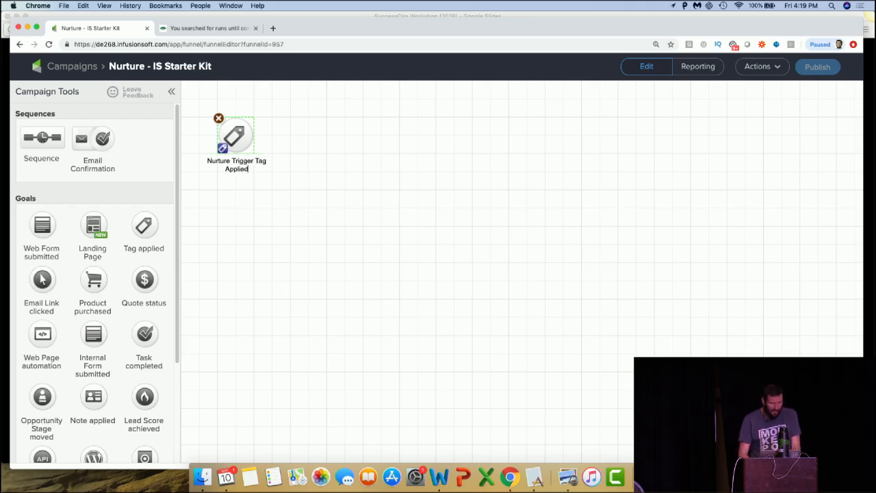
click(255, 218)
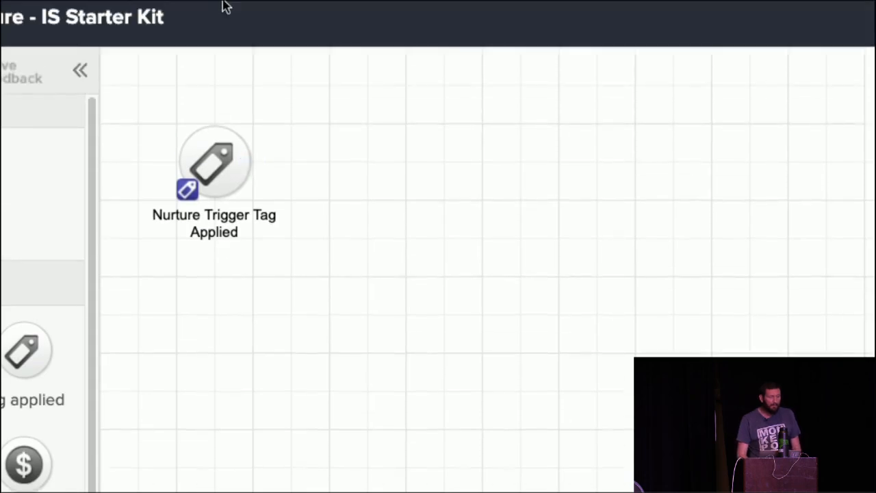
Configure the Nurture Trigger Tag Applied goal to be achieved by the "Transfer to Nurture" tag, and save it
mouse_move(224, 21)
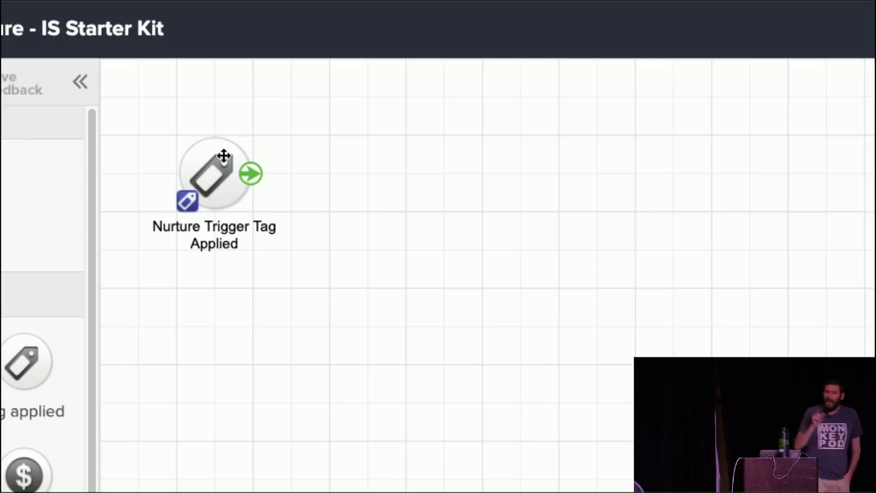
double_click(224, 156)
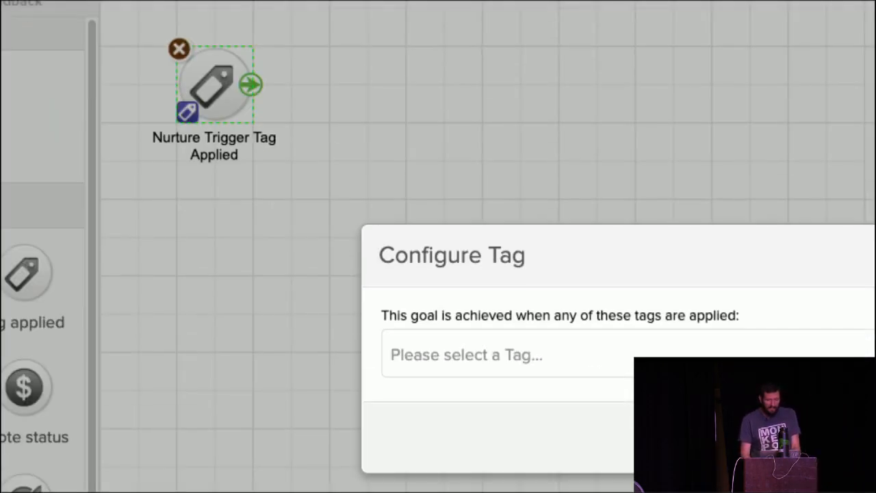
click(687, 452)
text(Nurture)
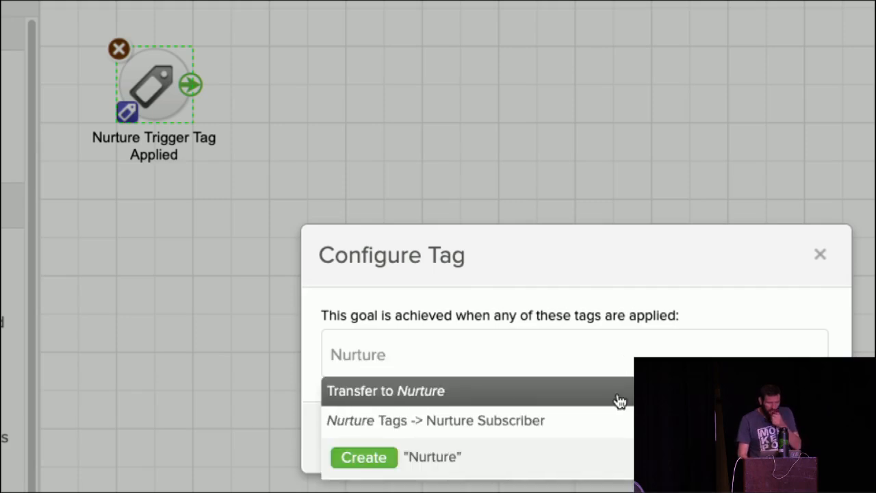
click(619, 400)
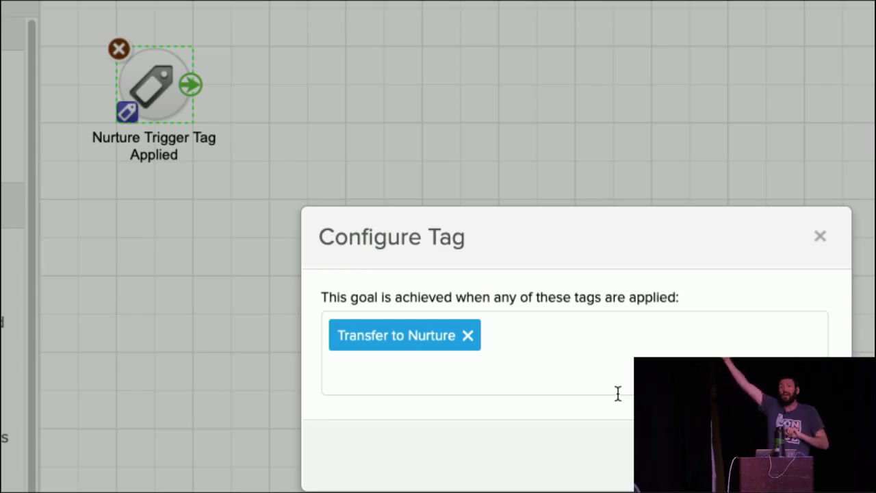
click(799, 455)
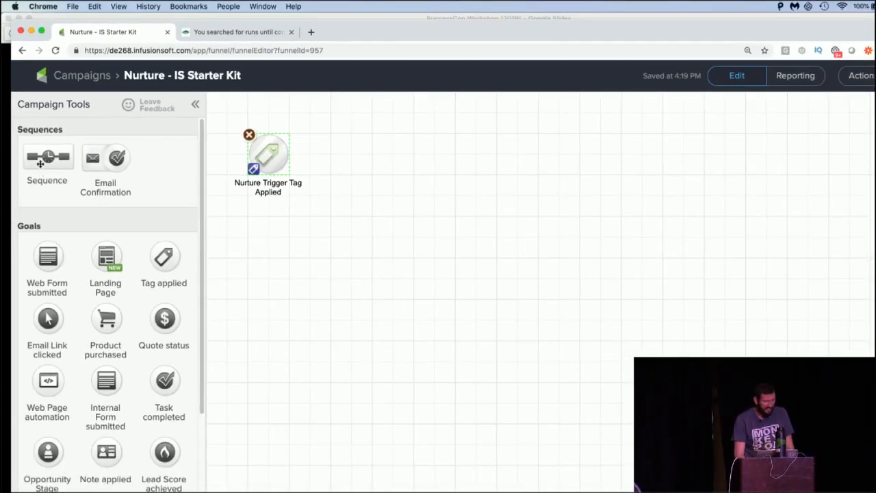
Add a sequence connected after the tag goal and name it "Nurture Experience"
mouse_move(40, 163)
mouse_down()
mouse_move(376, 157)
mouse_move(363, 154)
mouse_up()
drag(287, 153, 374, 154)
click(395, 182)
text(Nur)
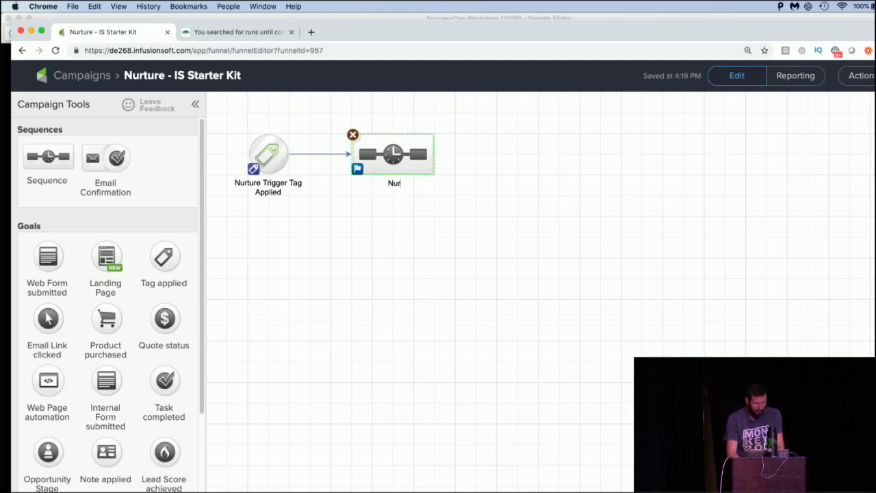
text(ture Experience)
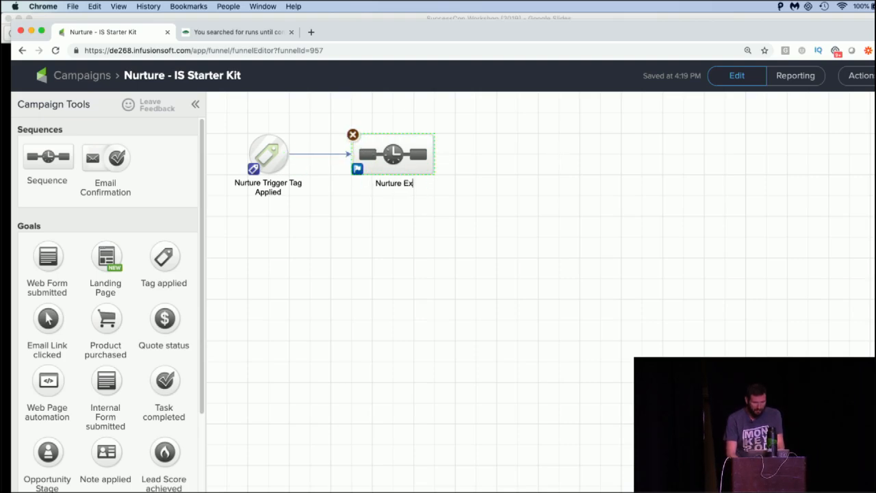
click(395, 203)
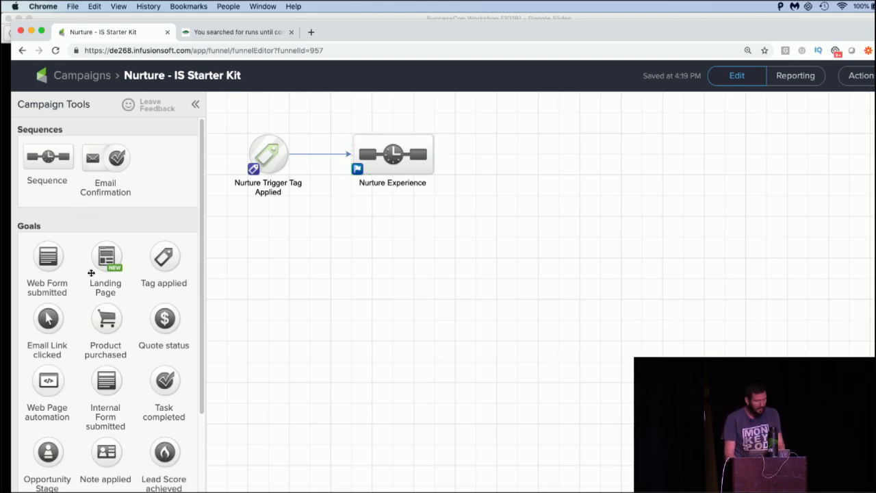
Add a Product purchased goal connected after the Nurture Experience sequence, name it "Buy the Thing", and space it farther from the sequence
mouse_move(110, 330)
mouse_down()
mouse_move(541, 160)
mouse_move(516, 158)
mouse_up()
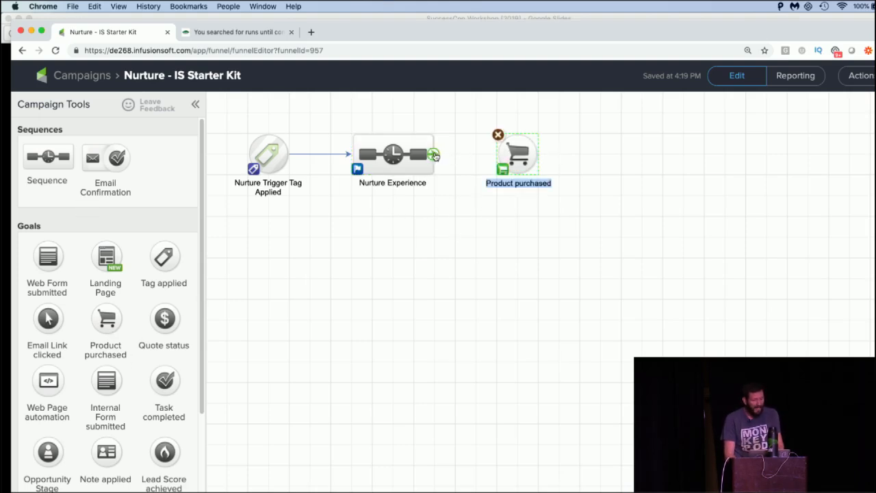
drag(435, 154, 495, 153)
click(517, 182)
text(Bu)
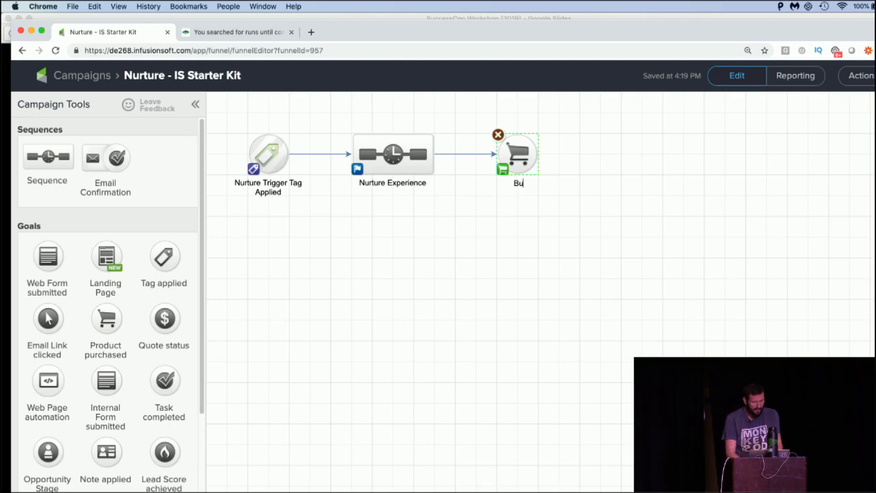
text(y the Thing)
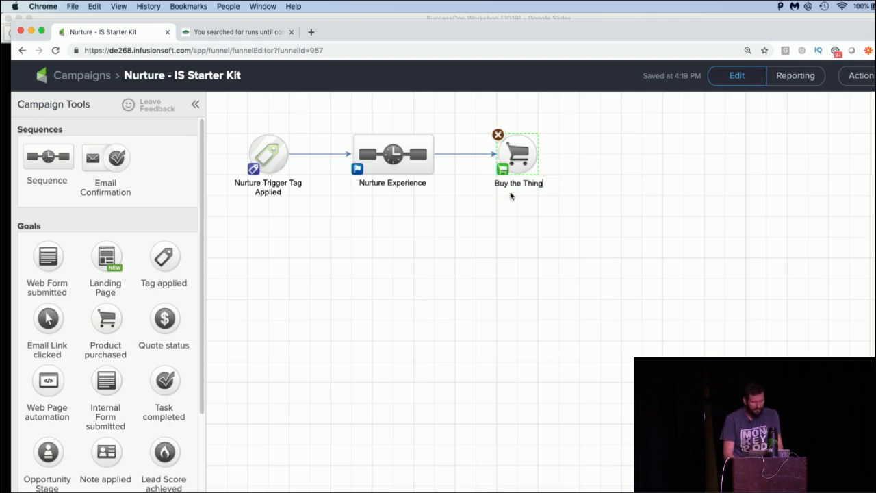
click(510, 196)
drag(513, 156, 555, 156)
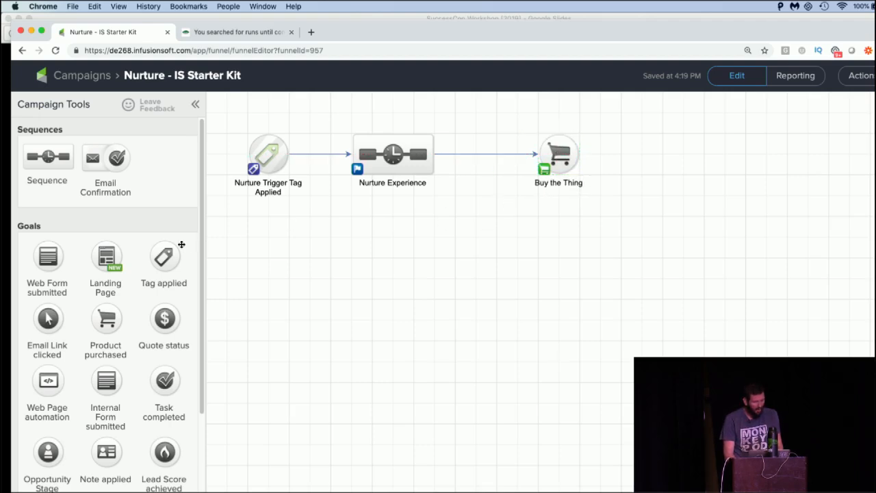
Add a Tag applied goal below Buy the Thing, connect the Nurture Experience sequence to it, and name it "Stop Pestering Me"
drag(163, 257, 546, 216)
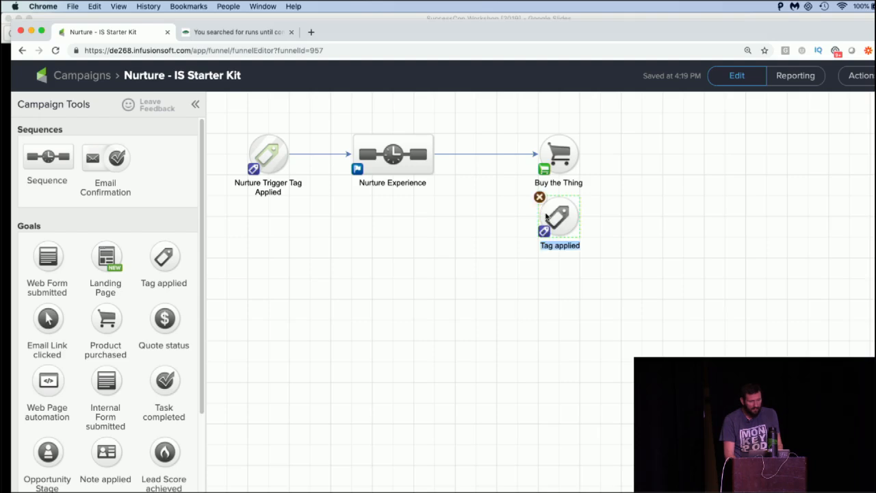
drag(433, 154, 553, 239)
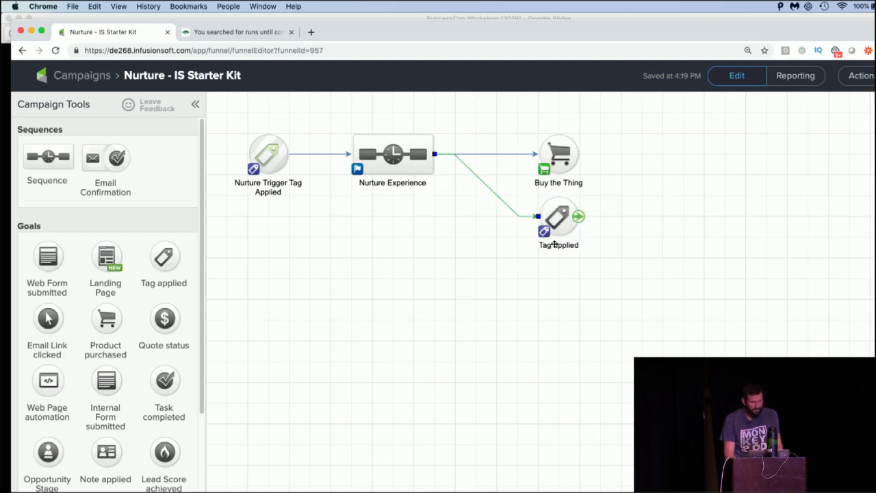
text(S)
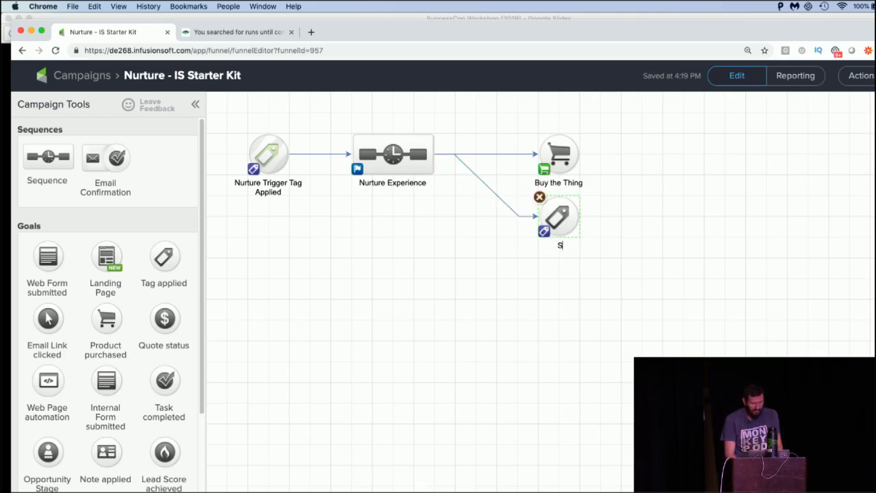
text(top Pestering Me)
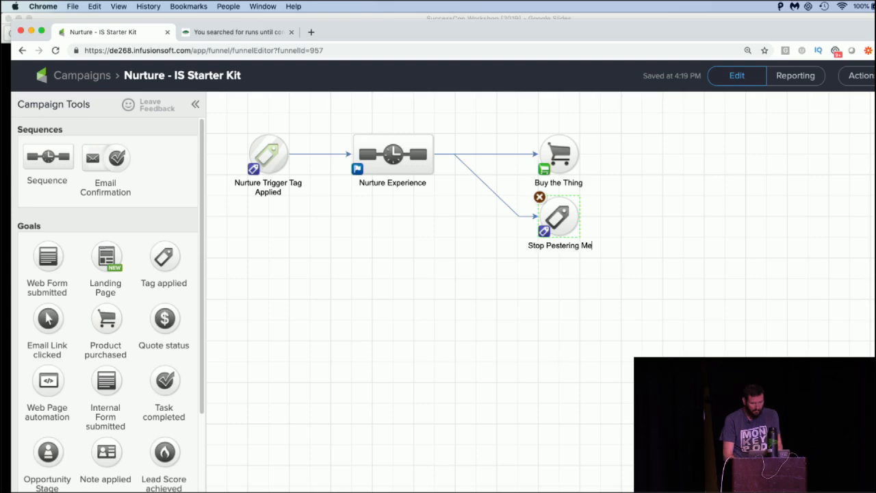
click(537, 291)
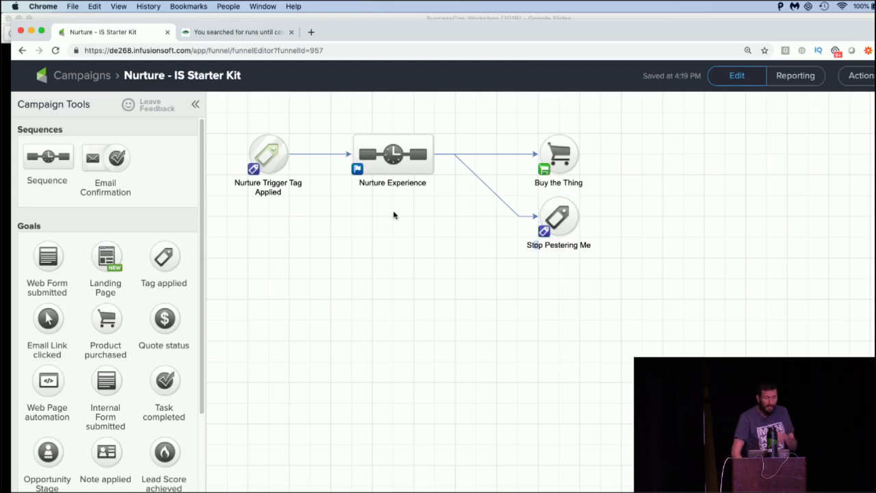
Switch to the Follow Along slide to review the nurture campaign layout, and return to the campaign editor
key(ctrl+Up)
click(346, 406)
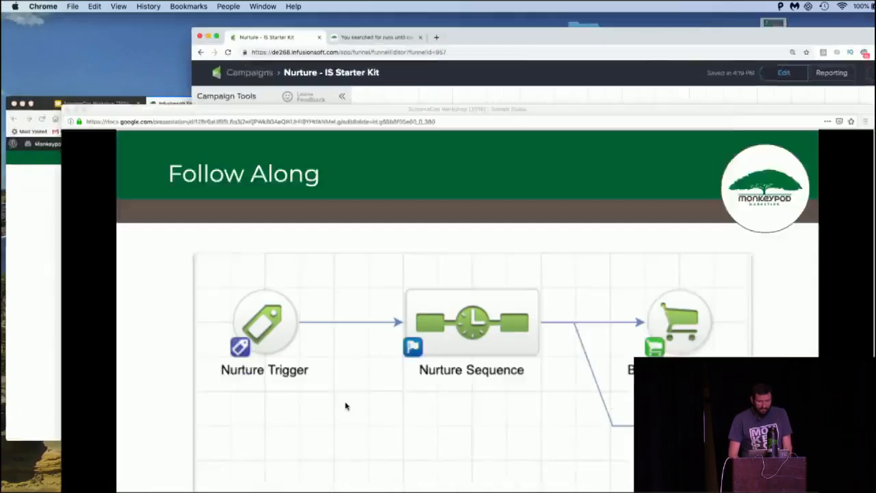
key(ctrl+Up)
click(684, 205)
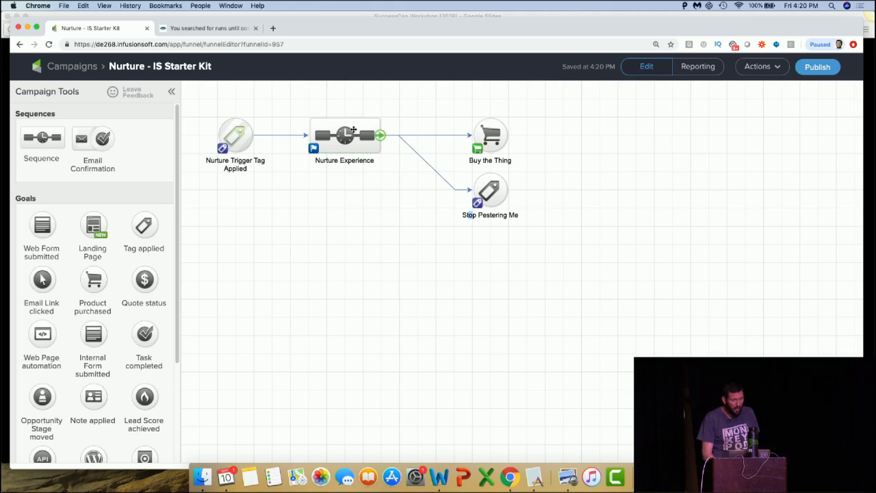
Open the Nurture Experience sequence and add a delay timer connected after Start
double_click(349, 134)
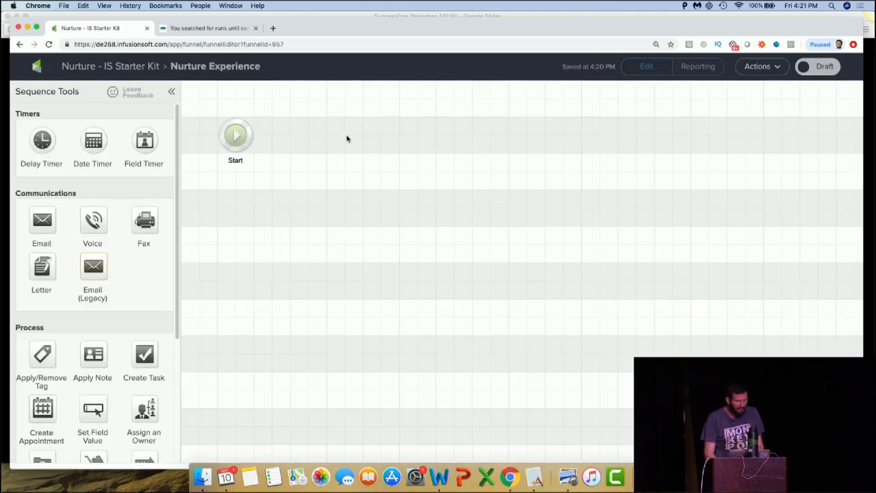
drag(43, 141, 308, 134)
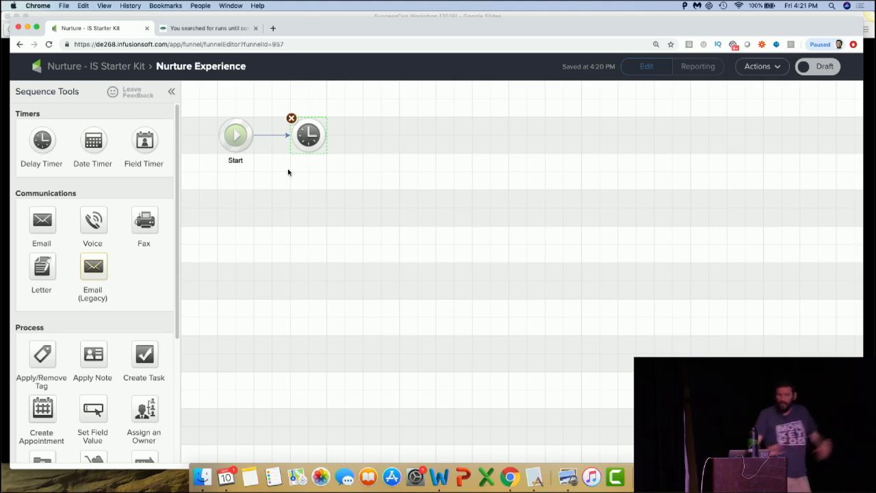
click(292, 189)
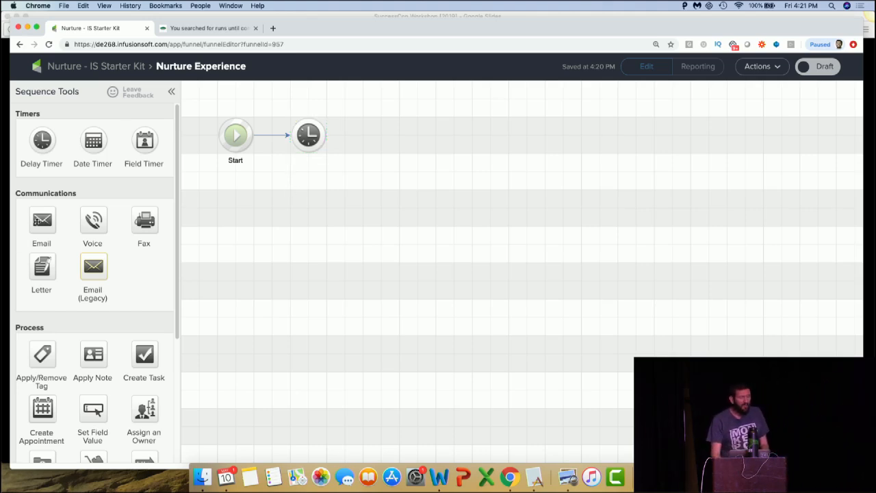
Add an email connected after the delay timer and name it "Nurture Email 1 [ ALU Case Study]"
drag(58, 233, 361, 141)
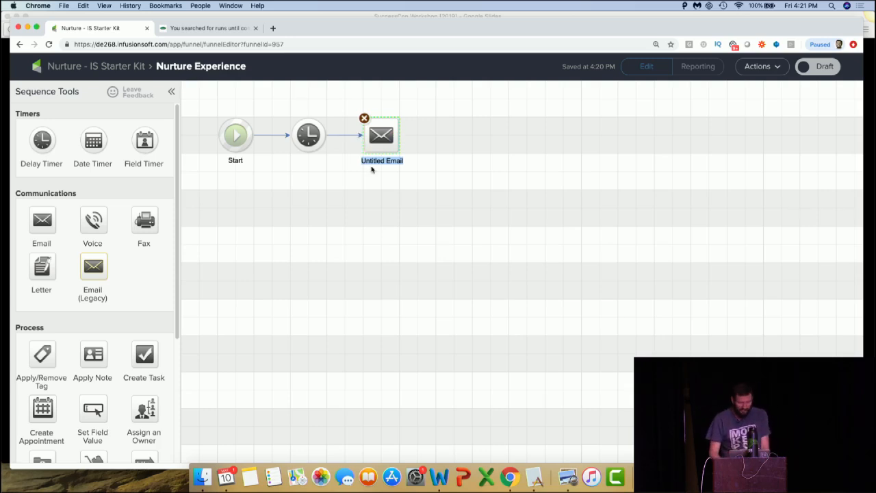
text(Nurture Email 1)
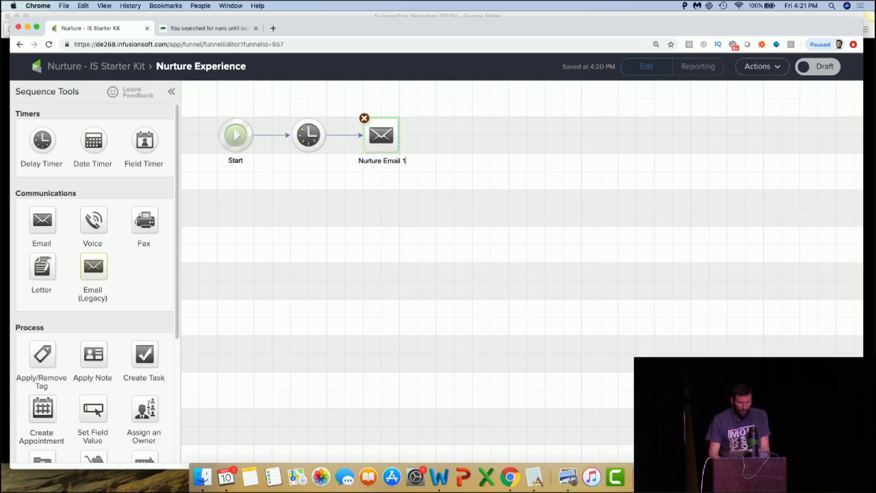
text( [Cas)
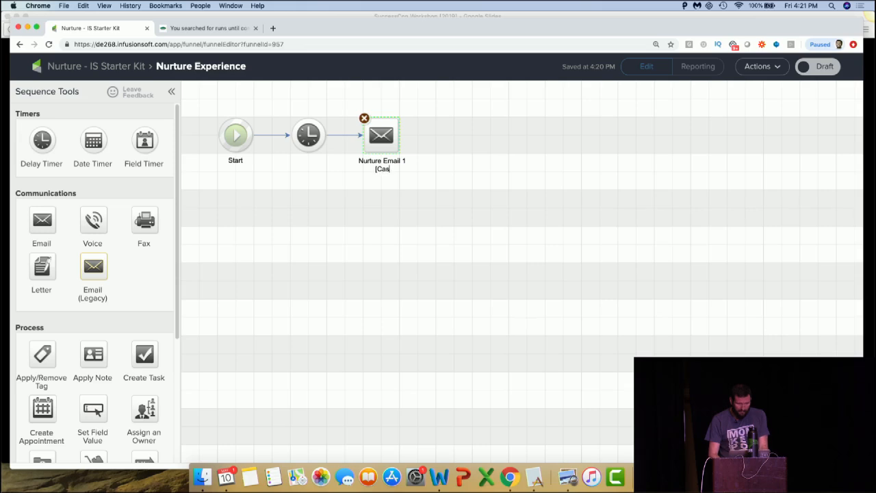
text(e St)
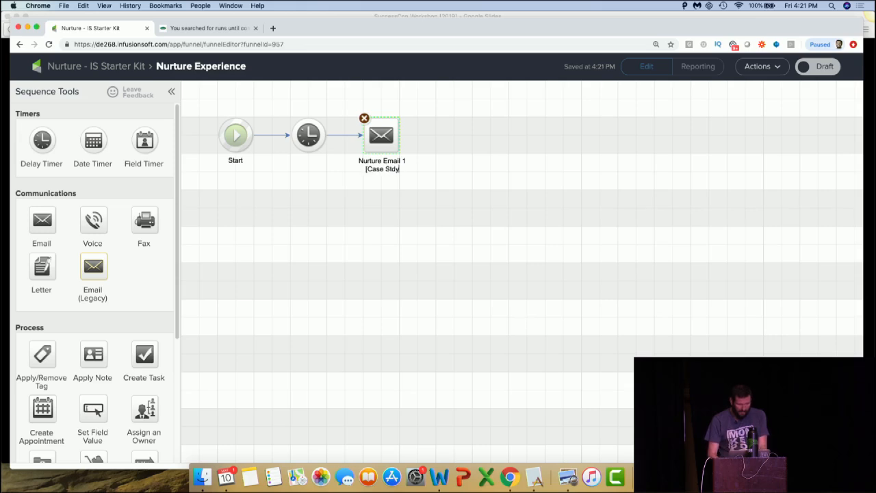
text(udy])
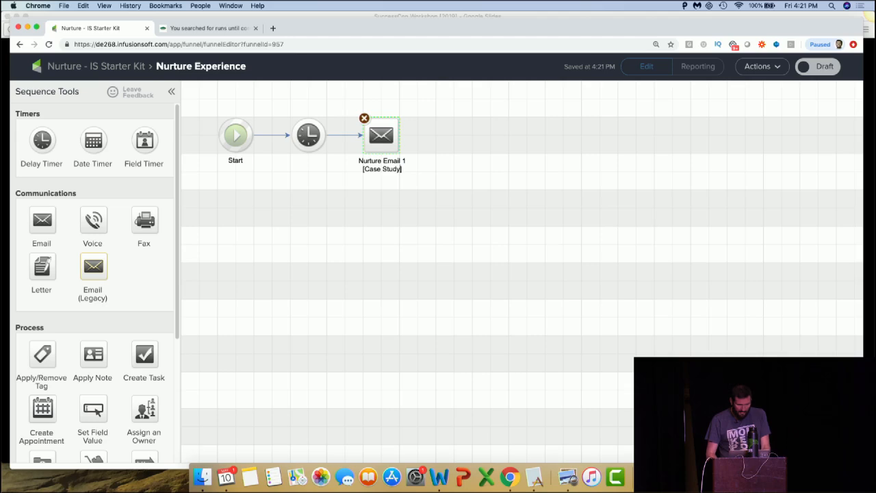
text( ALU)
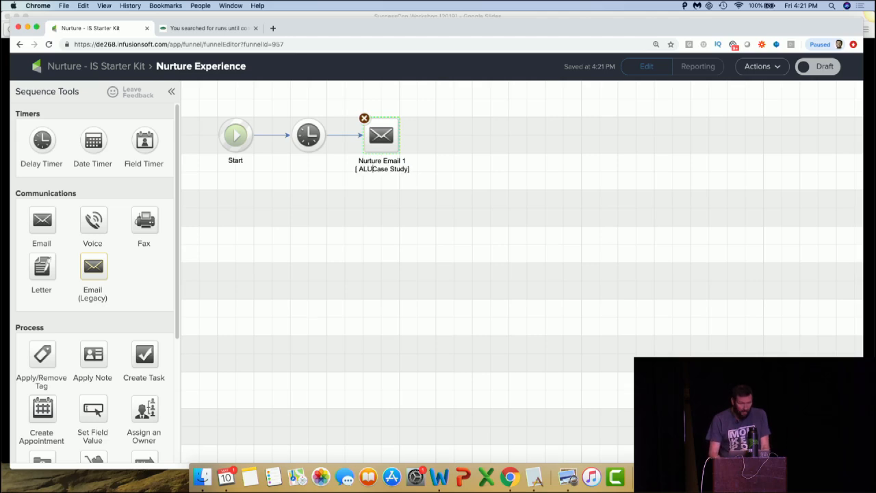
click(435, 201)
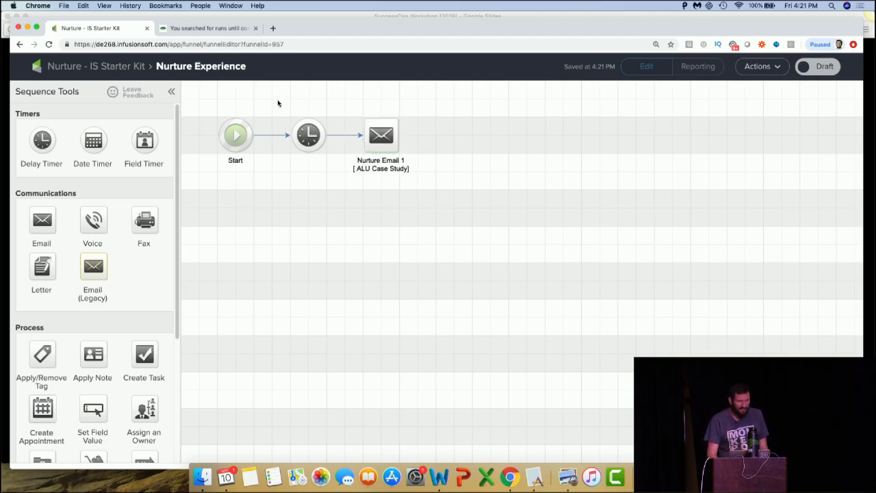
Duplicate the delay timer and Nurture Email 1 together, placing the copies connected after the original email
drag(276, 99, 503, 141)
right_click(371, 139)
click(399, 147)
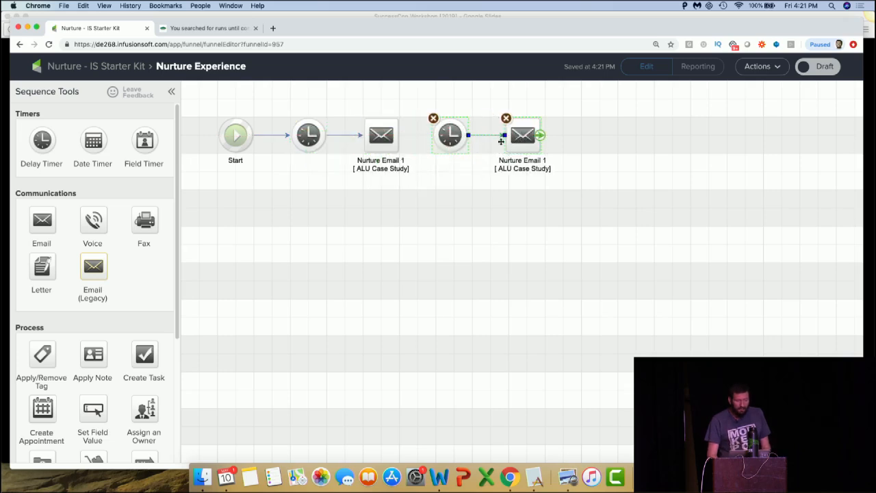
click(454, 193)
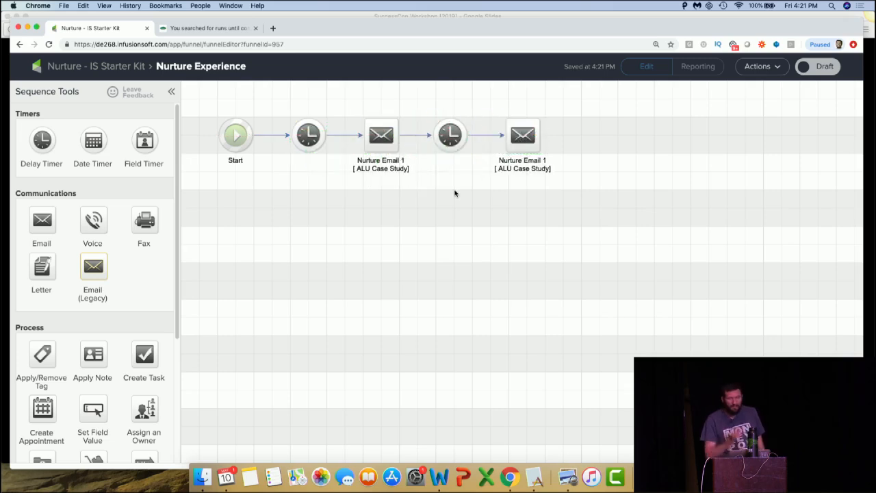
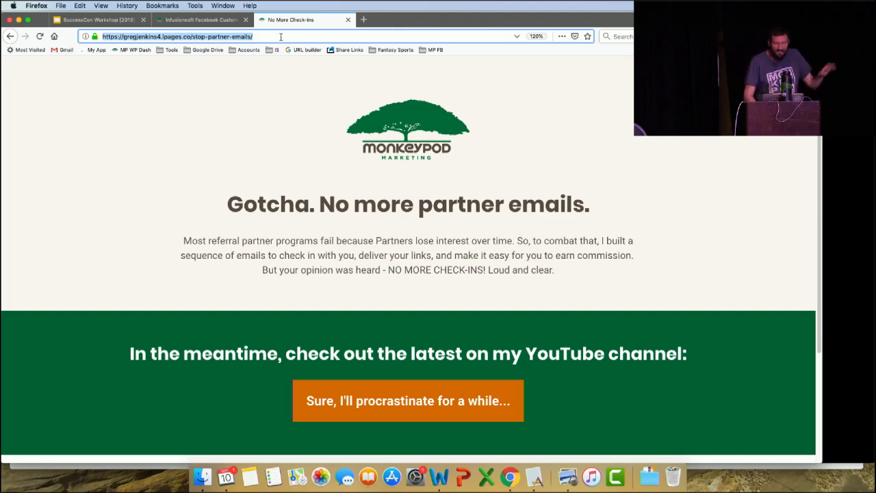
Return to the campaign in Chrome and start Nurture Email 3 of the Nurture Experience sequence from the plain-text letter template
key(ctrl+Up)
click(592, 159)
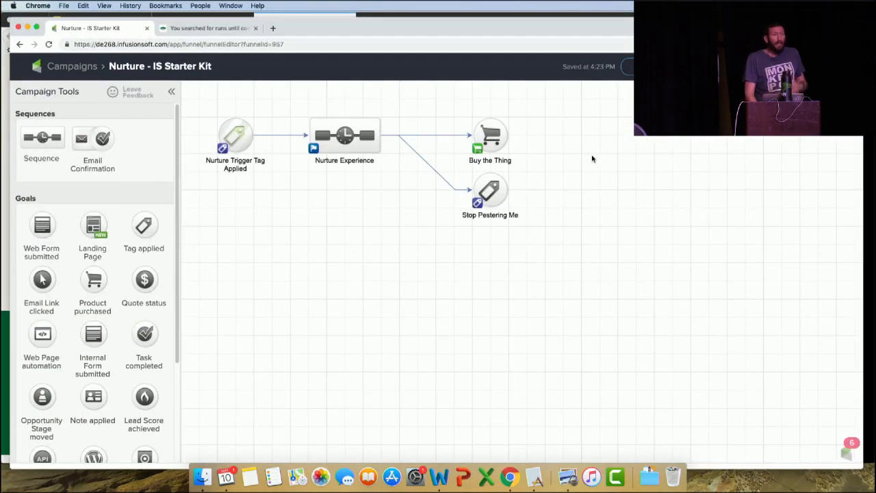
double_click(345, 135)
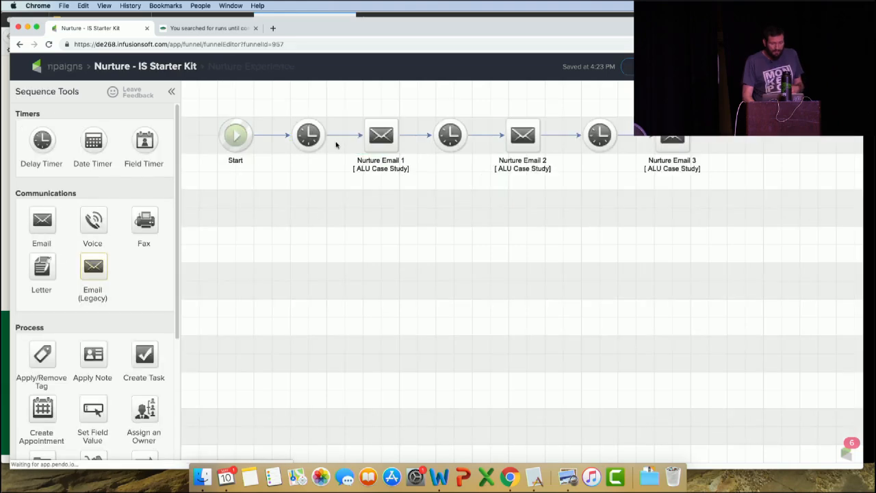
double_click(680, 141)
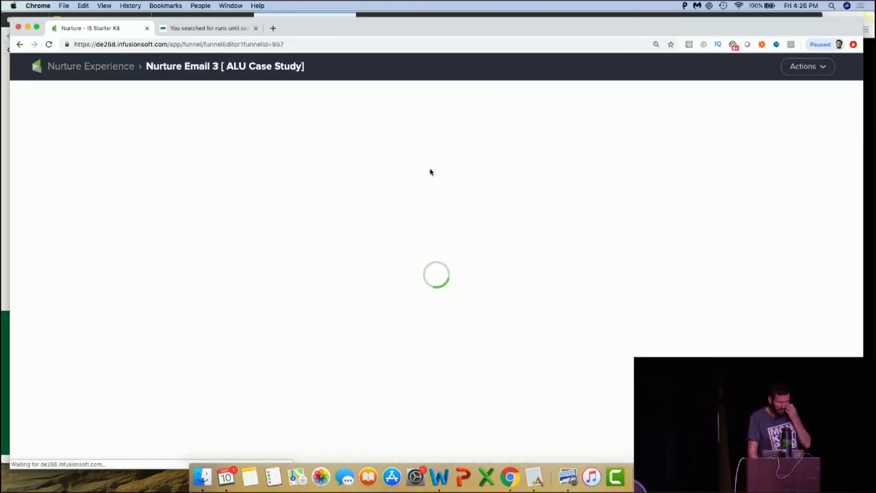
scroll(333, 330, down, 3)
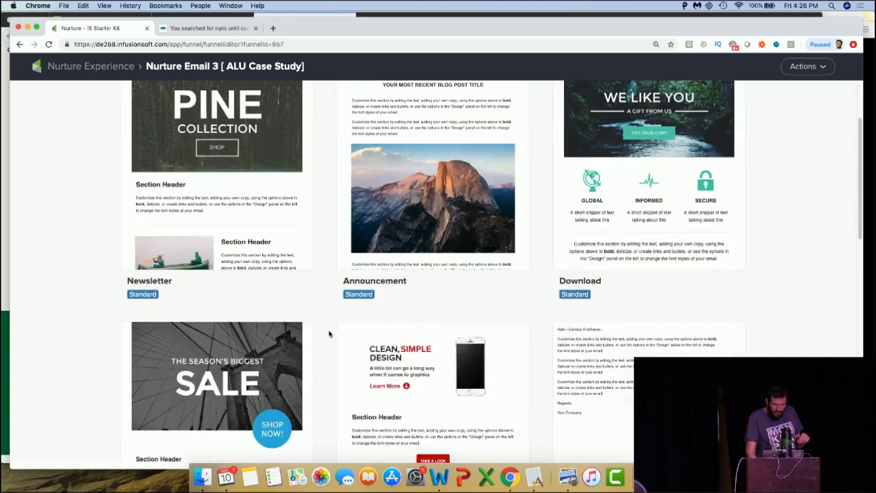
click(565, 411)
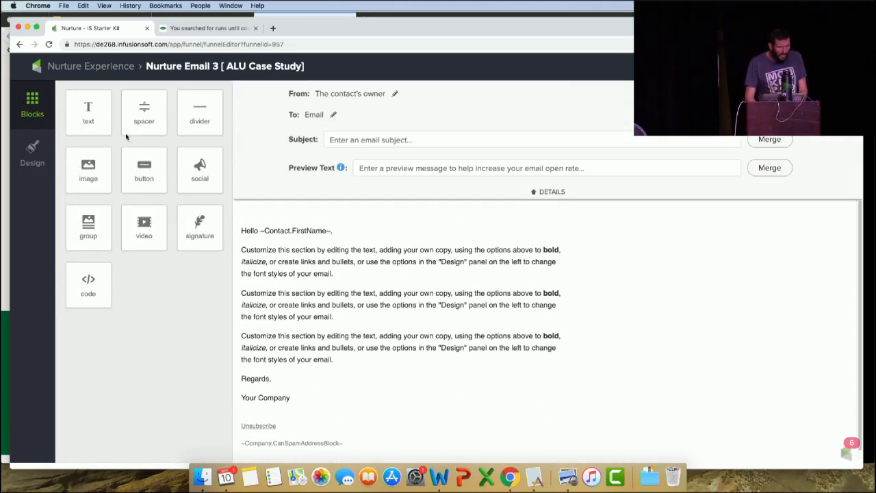
Add a text block below the email sign-off reading "Or, if you have had enough of this, click here and I'll leave you be"
drag(88, 108, 332, 411)
triple_click(344, 389)
text(Or, if you have h)
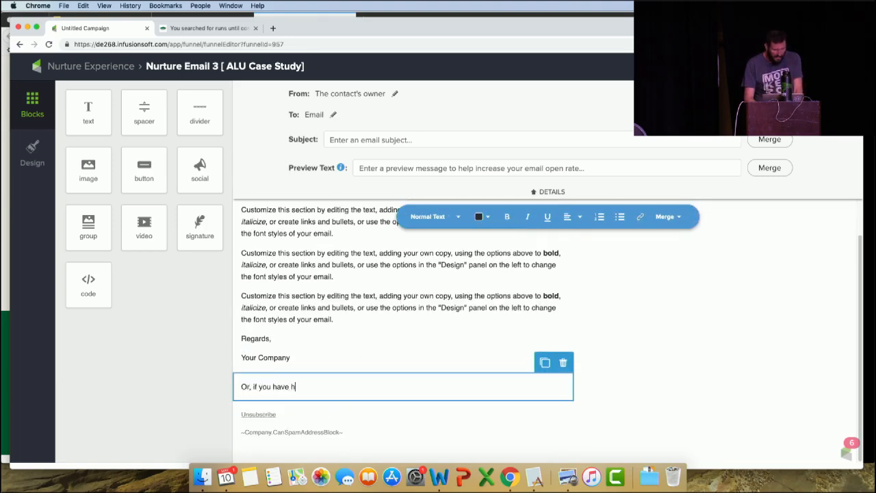
text(ad enough)
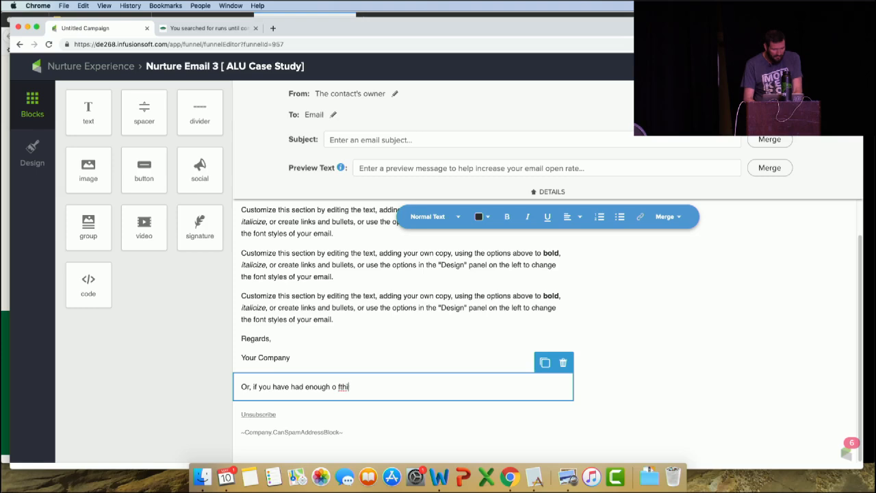
text( of)
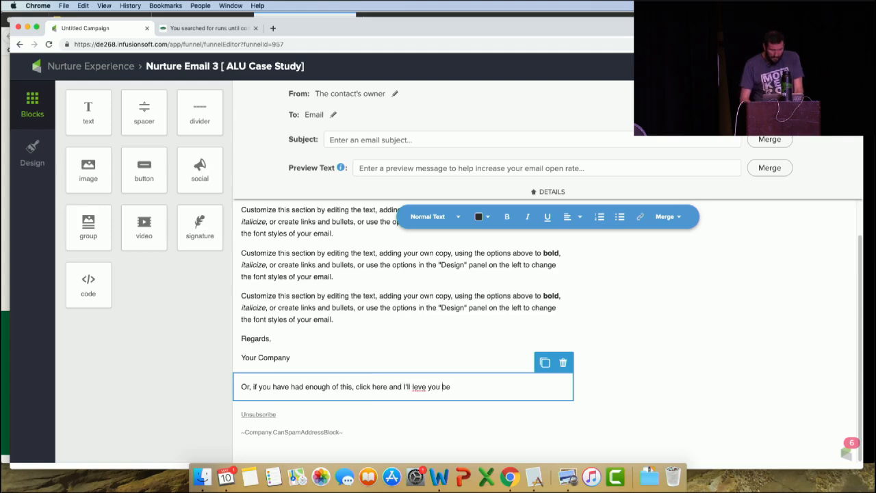
text(a)
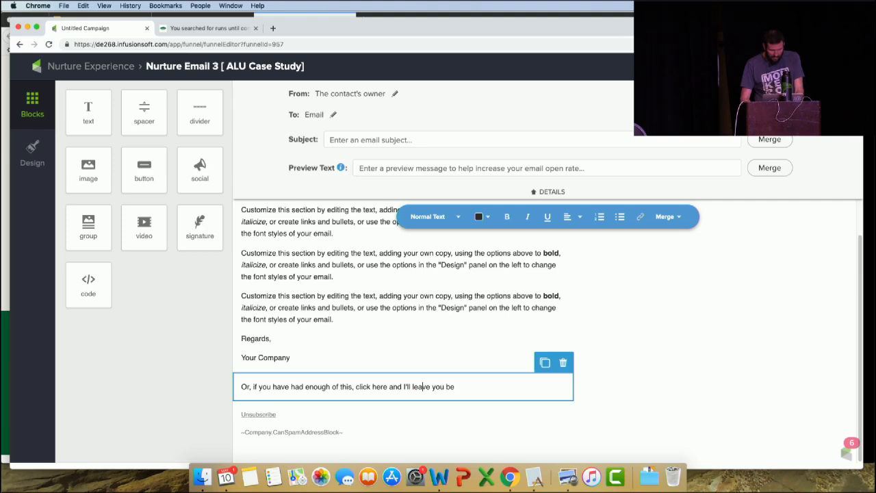
Select "click here and I'll leave you be" in the opt-out sentence and give it a URL link to the stop-partner-emails landing page
key(shift+alt+Left)
key(shift+alt+Left)
key(shift+alt+Left)
key(shift+alt+Left)
key(shift+alt+Left)
key(shift+alt+Left)
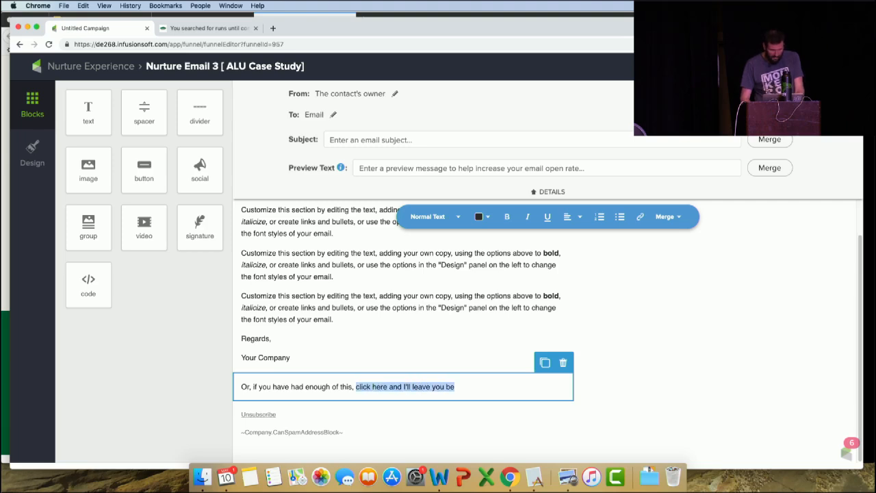
click(640, 217)
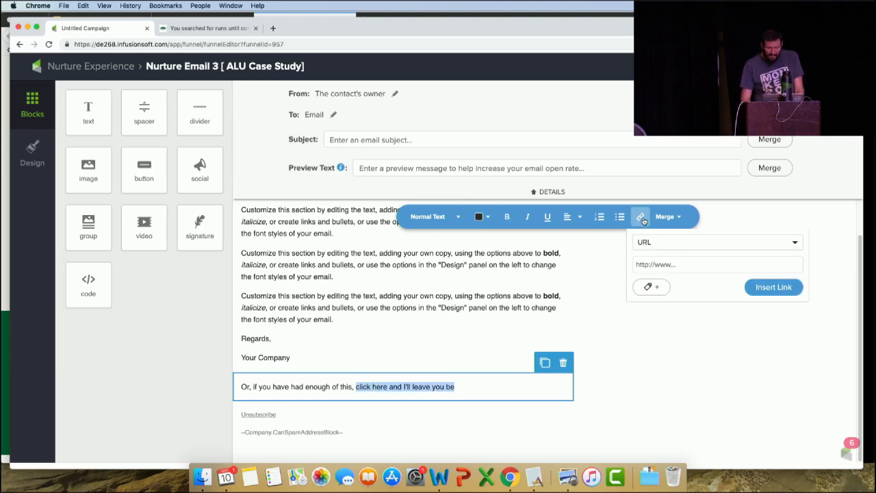
click(672, 263)
text(https://gregjenkins4.lpages.co/stop-partner-emails/)
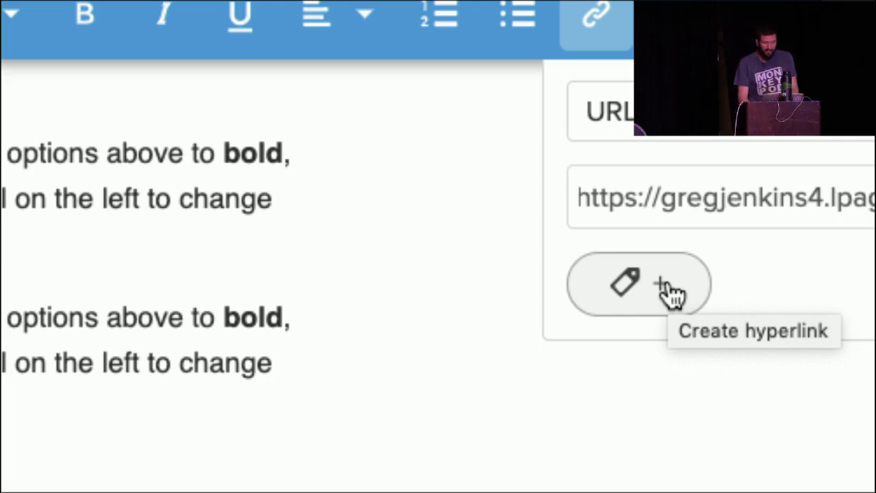
Specify a new tag named "Stop Nurture Emails" for people who follow the opt-out link
click(667, 289)
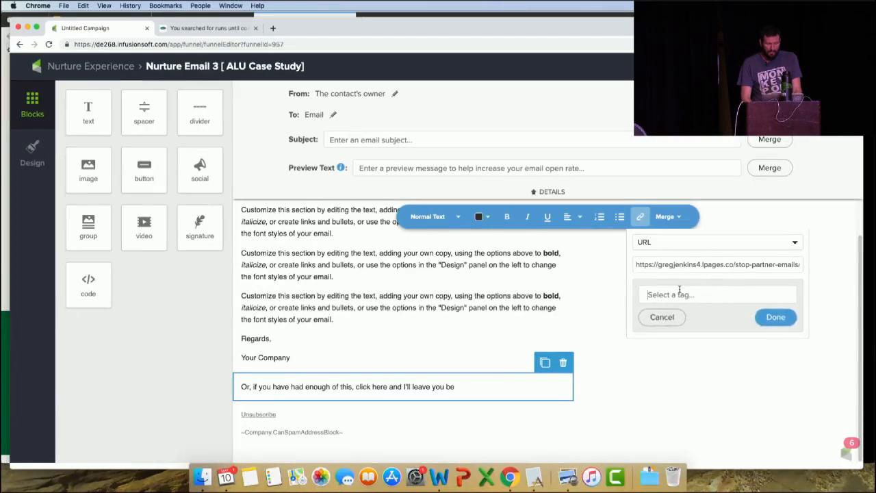
click(706, 284)
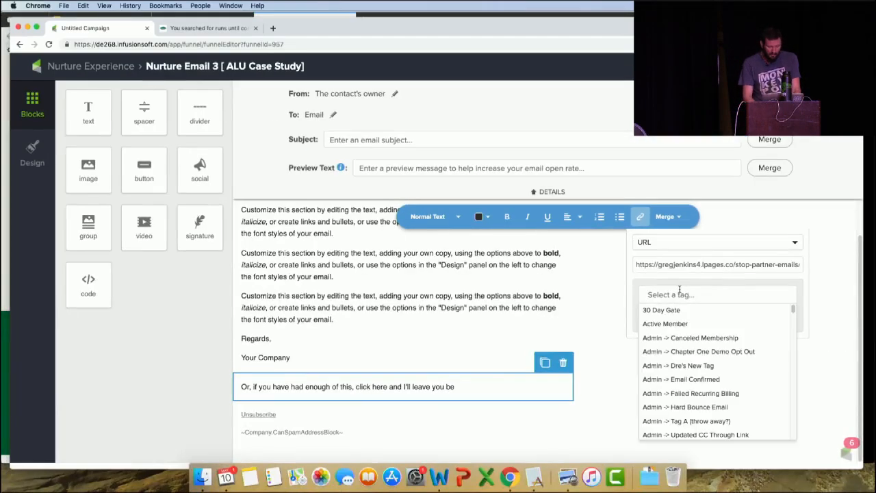
text(Stop)
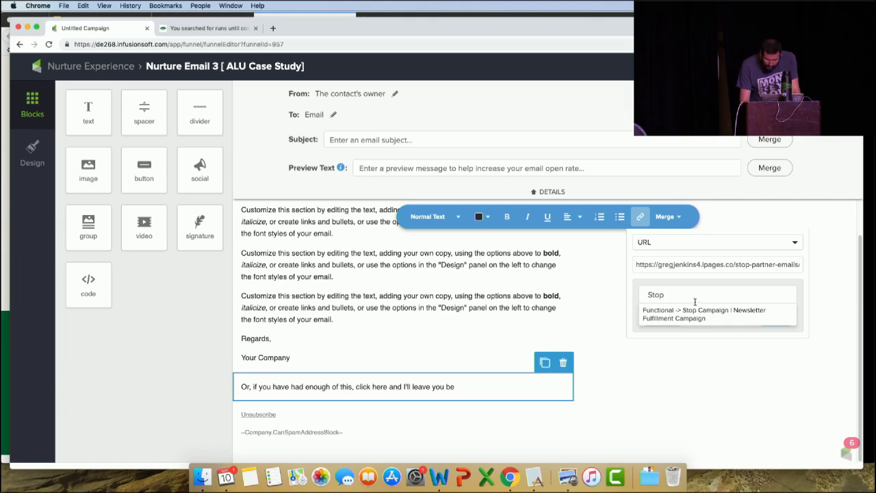
text( Partner)
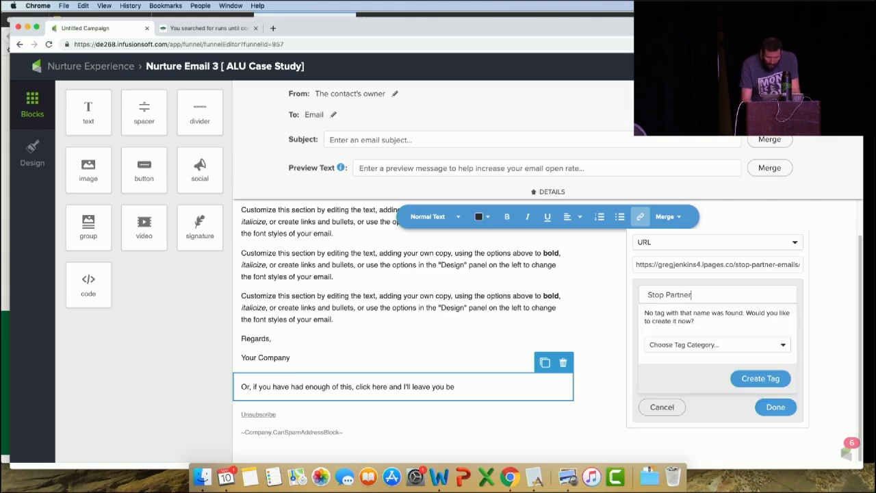
text( Emails)
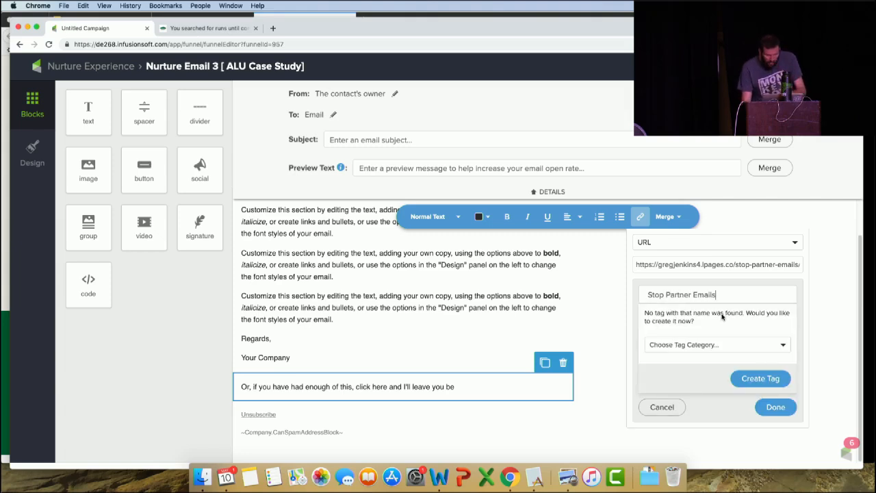
drag(666, 294, 691, 294)
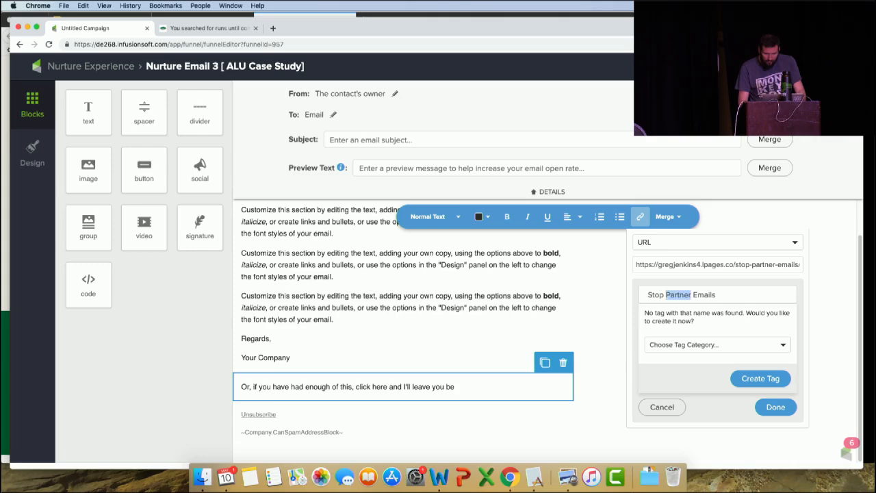
text(Nurture)
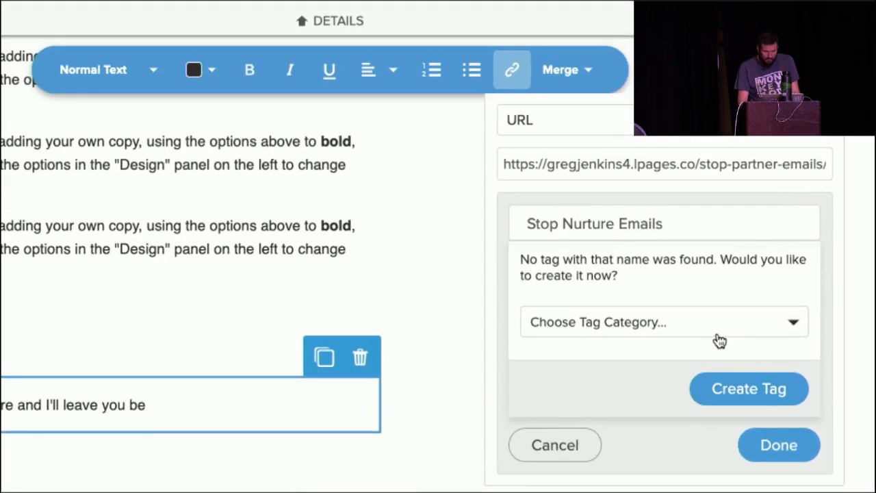
Create the tag in the Functional category, attach it to the opt-out link and insert the link
click(731, 338)
scroll(709, 382, down, 5)
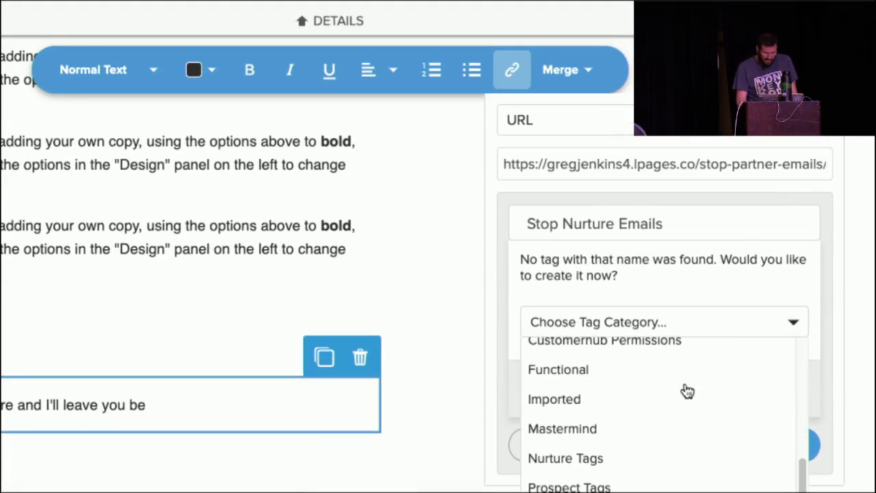
click(711, 370)
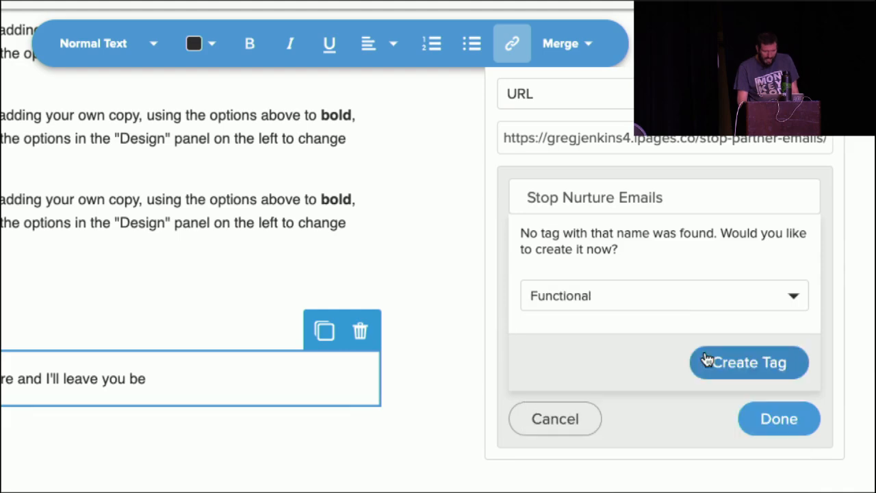
click(716, 362)
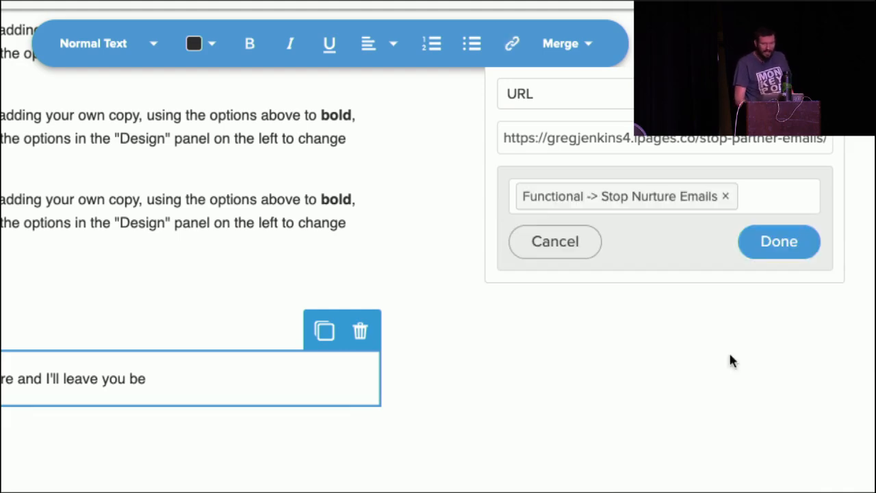
click(787, 246)
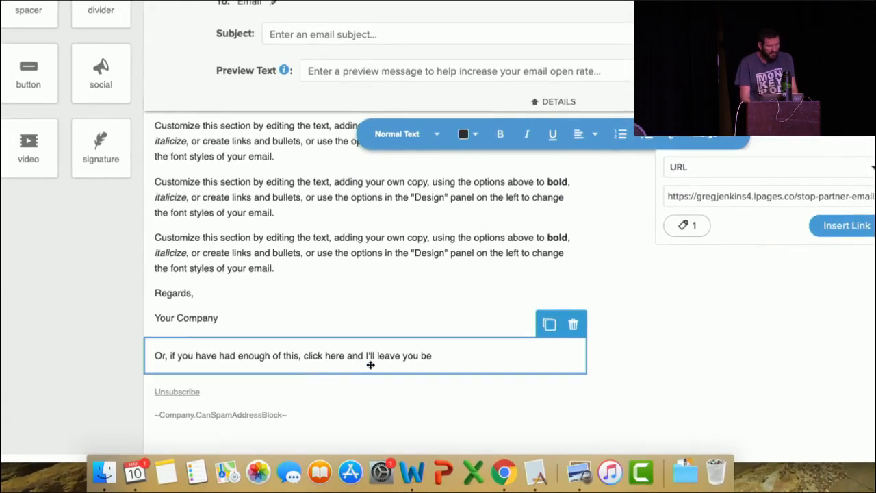
click(847, 228)
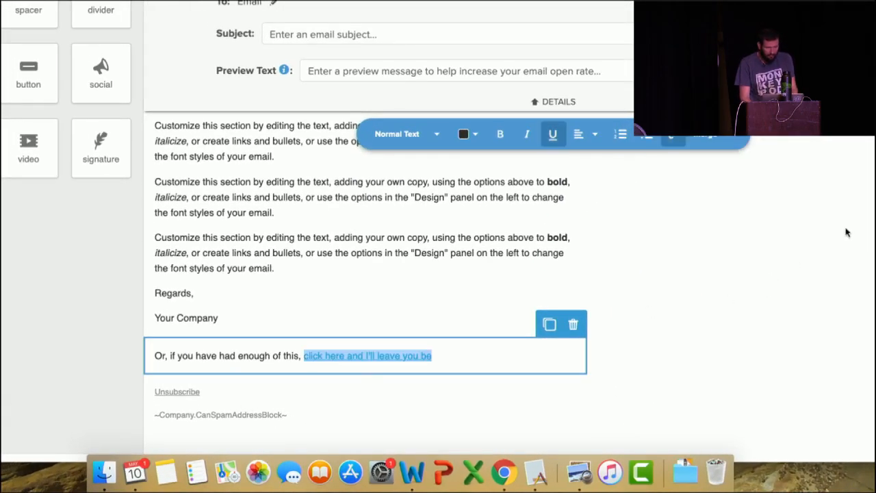
Set the footer's unsubscribe link pre text to "Or, if you hate value, good times, and puppies, click this one to"
click(275, 381)
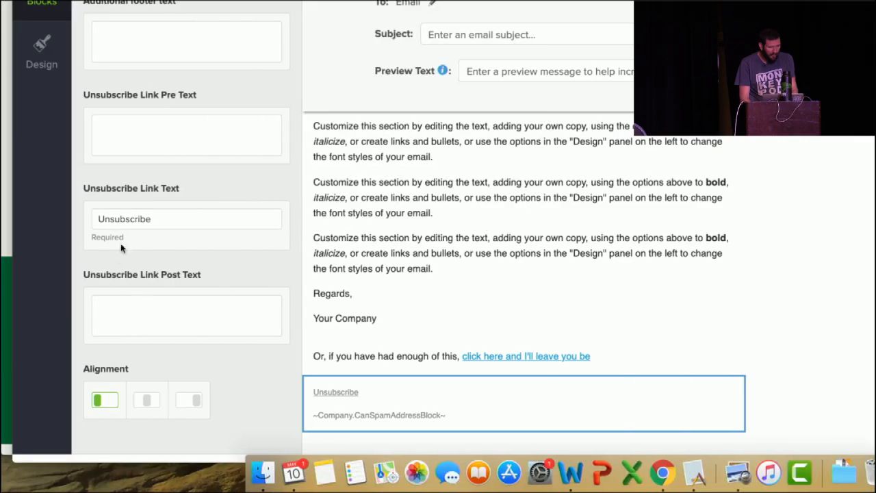
click(151, 134)
text(Or, if y)
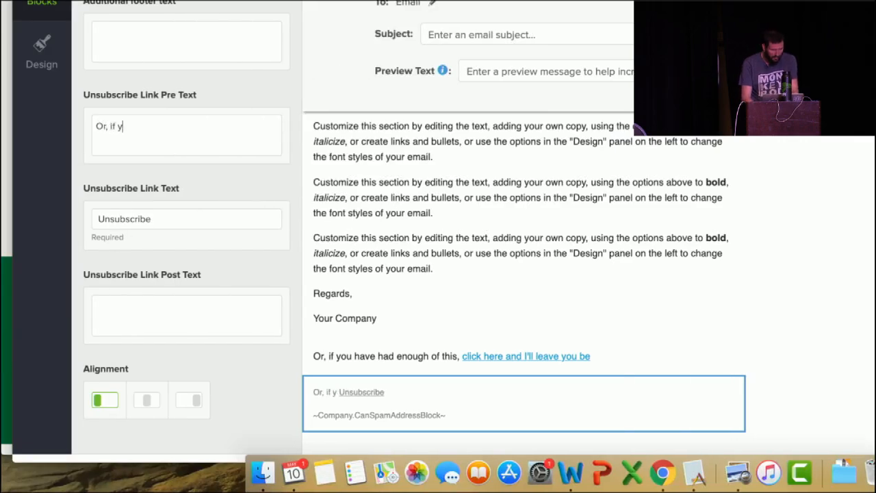
text(ou hate v)
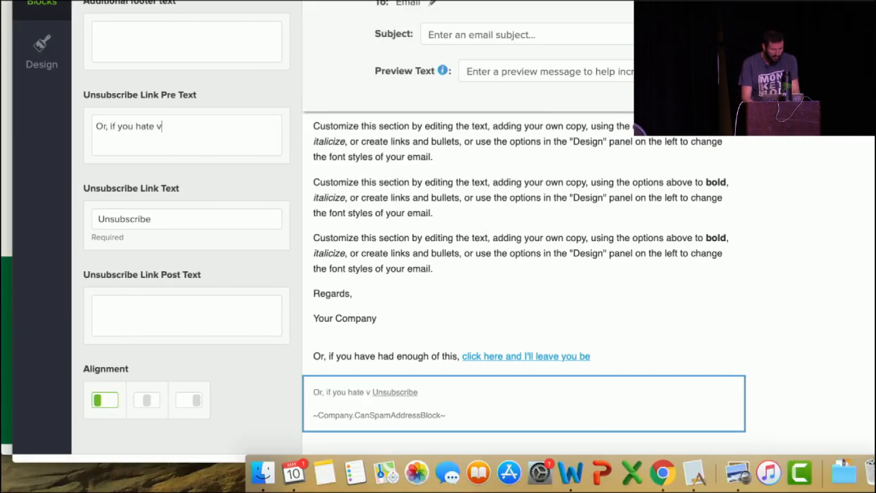
text(alue, good times, an p)
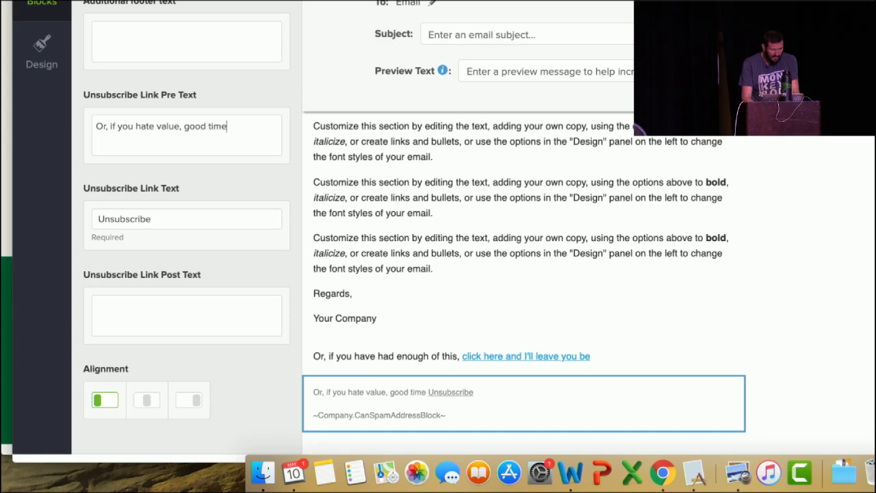
key(BackSpace)
key(BackSpace)
text(d pu)
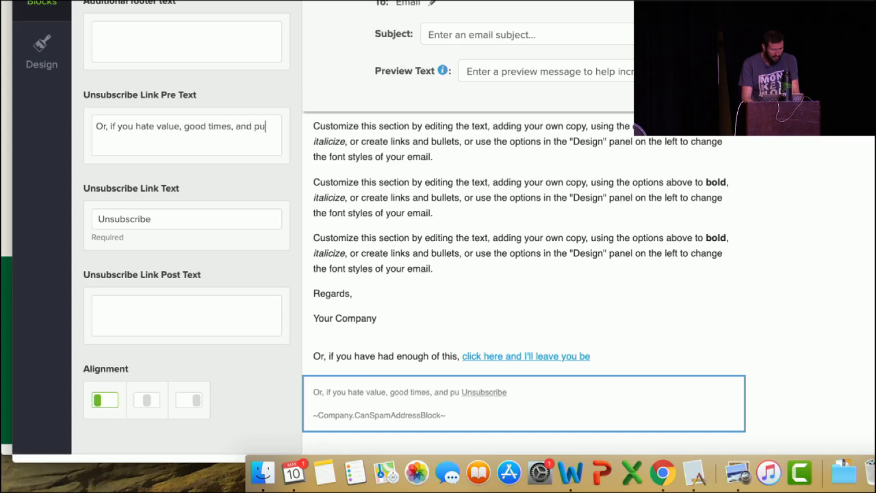
text(ppies, cl)
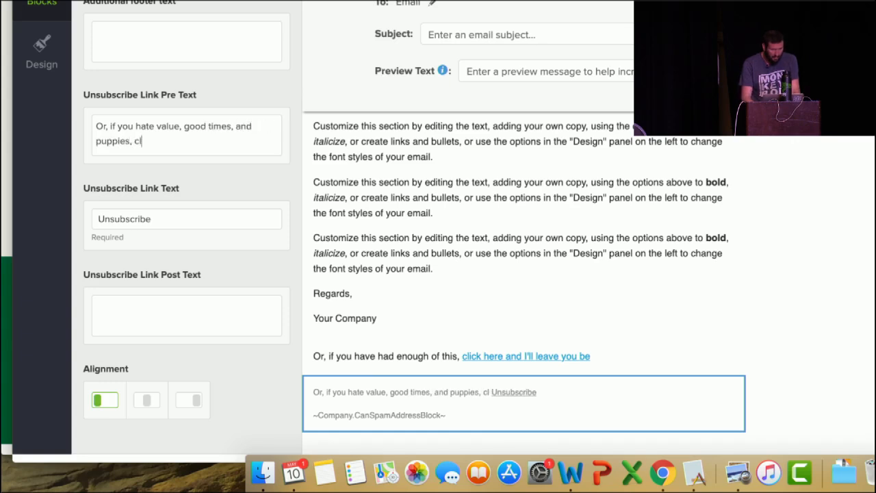
text(icc this one to)
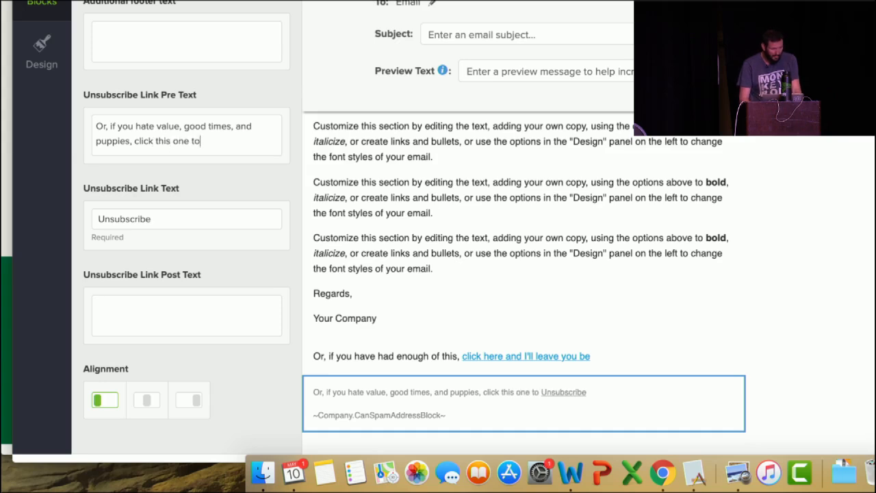
Change the footer's unsubscribe link text to "unsubscribe completely."
text( complete)
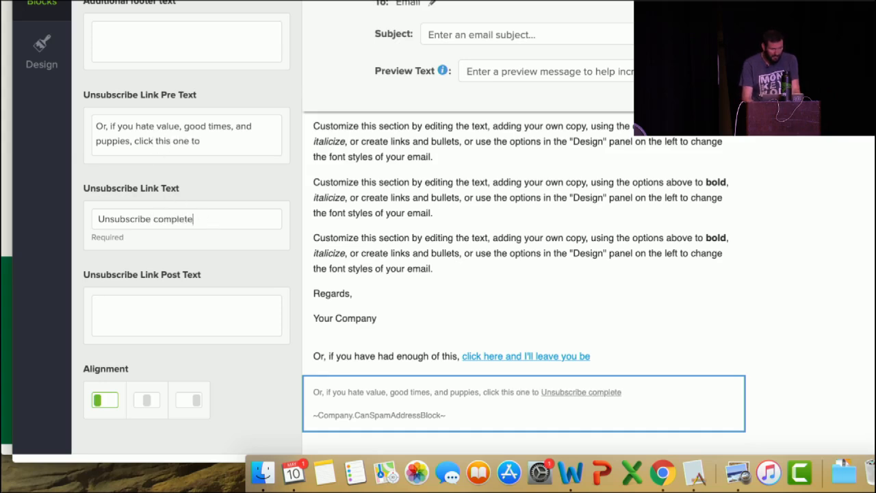
text(ly.)
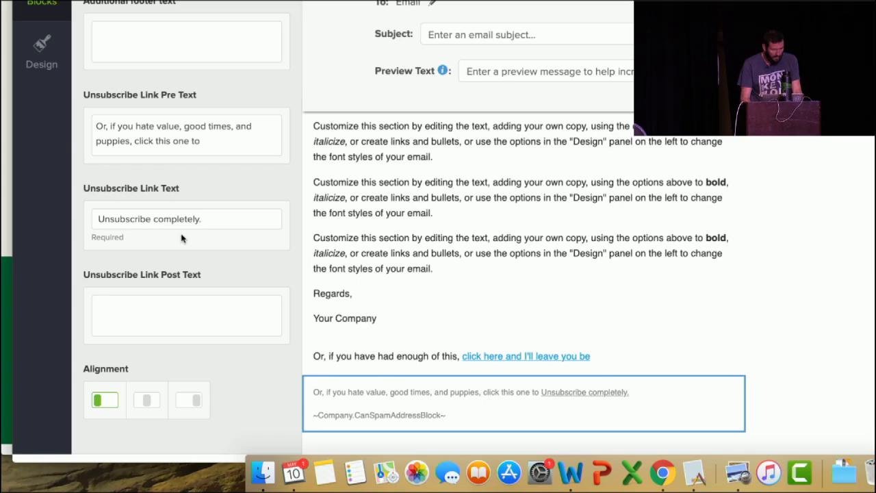
key(super+Left)
key(shift+Right)
text(u)
click(351, 293)
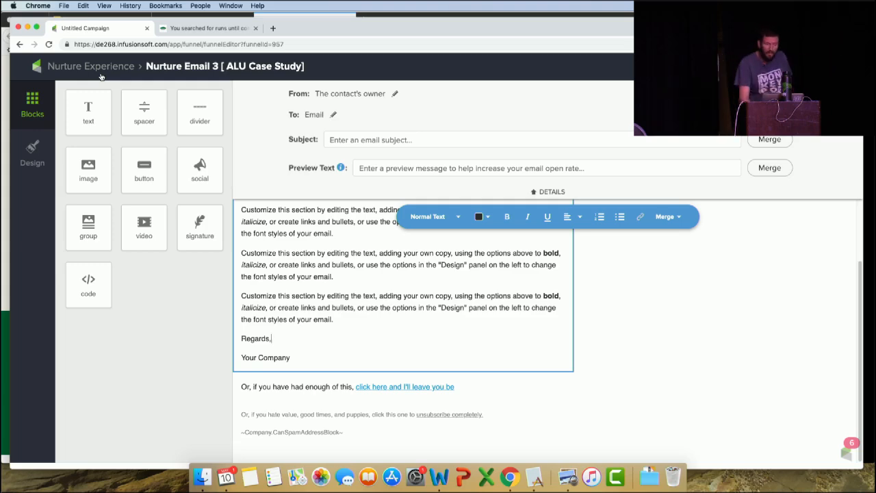
Return to the Nurture - IS Starter Kit campaign and configure the Stop Pestering Me goal with the tag "Functional -> Stop Nurture Emails"
click(101, 71)
click(100, 66)
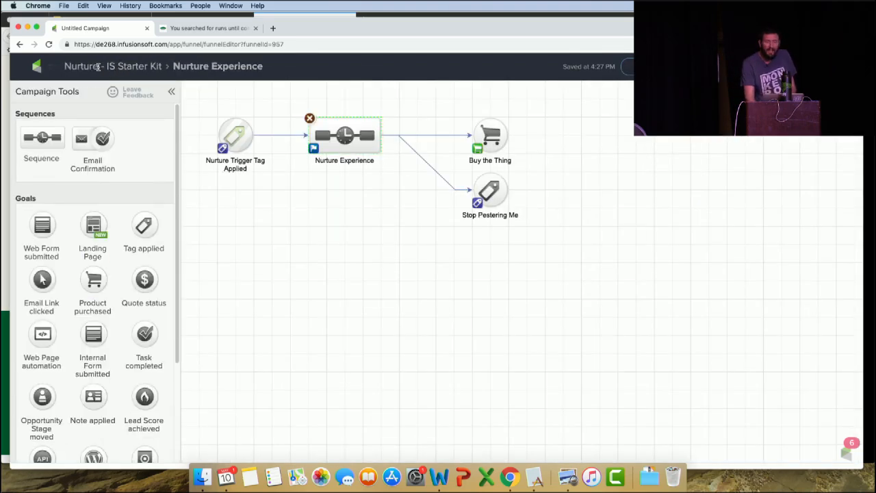
double_click(493, 183)
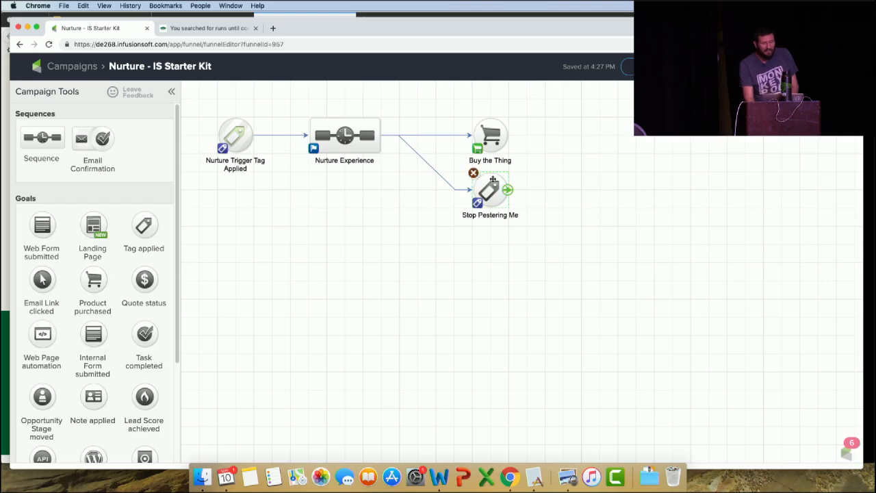
click(432, 262)
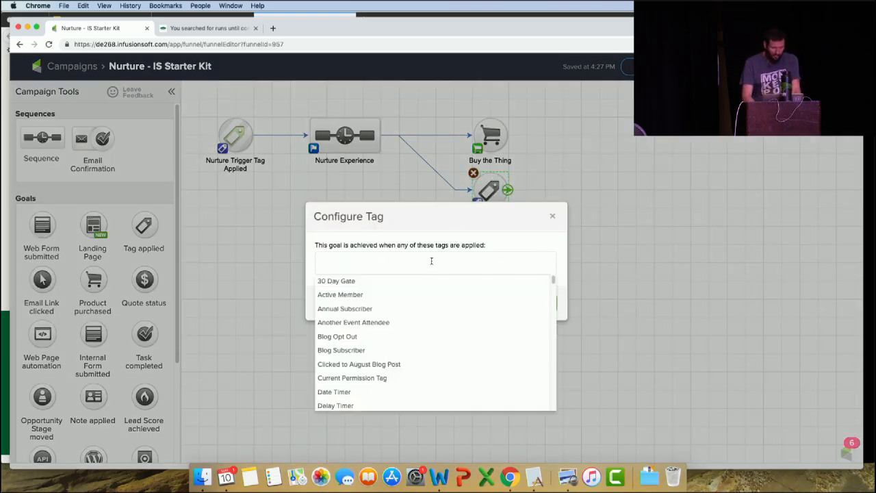
text(Nurture)
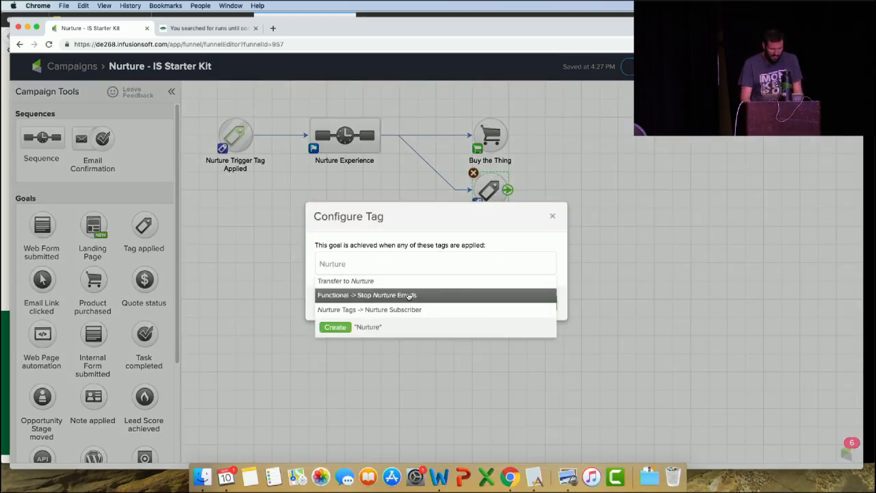
click(414, 295)
click(544, 313)
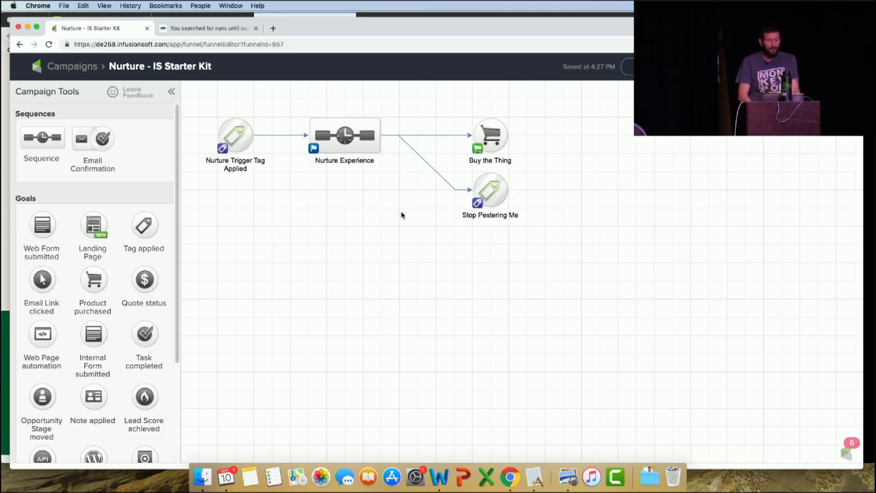
Switch to the Google Slides presentation in Firefox and advance to the "Implementation Time" slide
key(ctrl+Up)
click(494, 307)
key(Right)
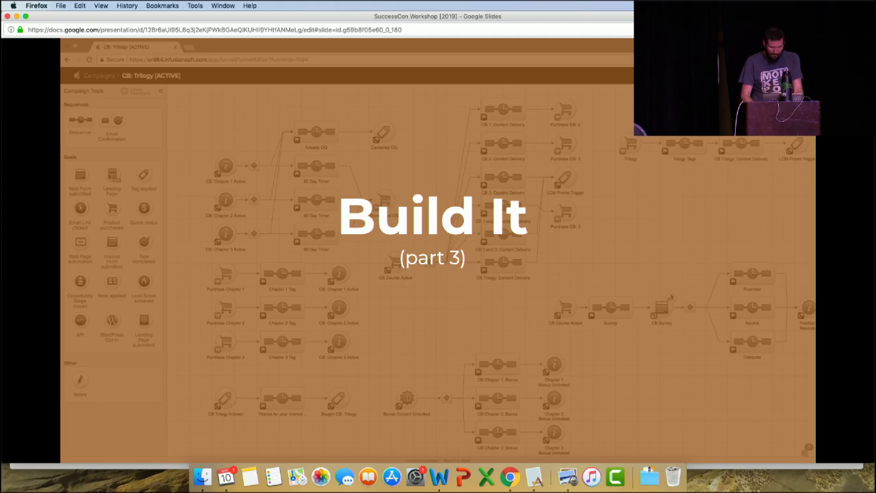
key(Right)
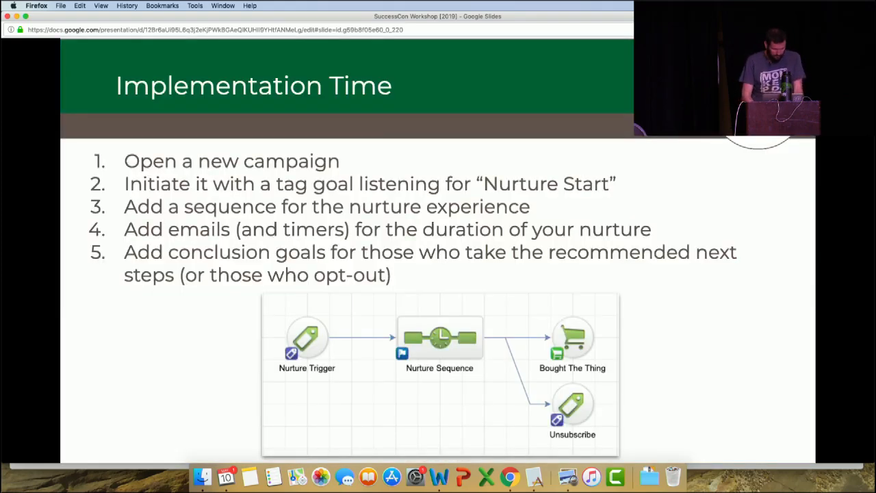
key(ctrl+Up)
click(495, 308)
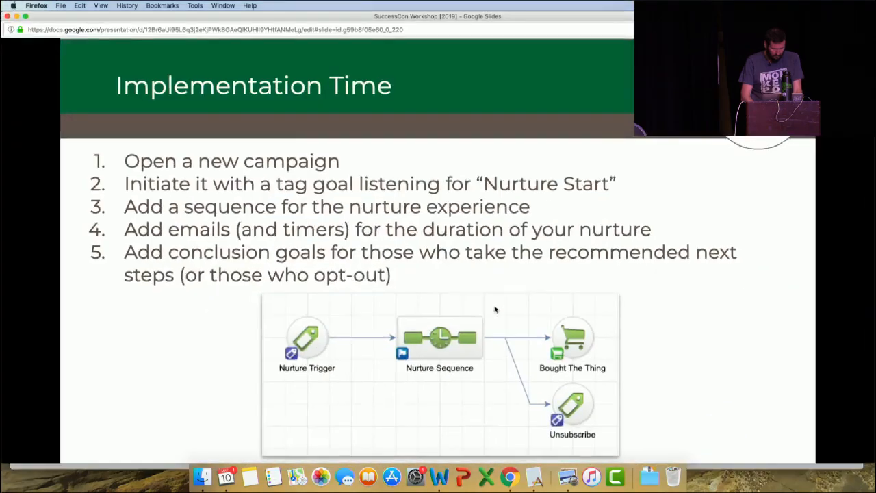
Bring up the other Firefox window and start a 20-minute countdown at e.ggtimer.com
key(ctrl+Up)
click(259, 295)
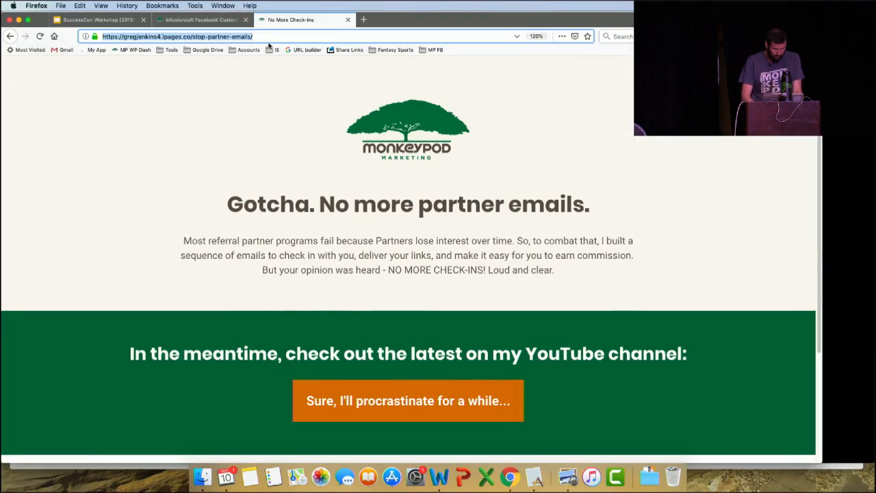
text(e.gg)
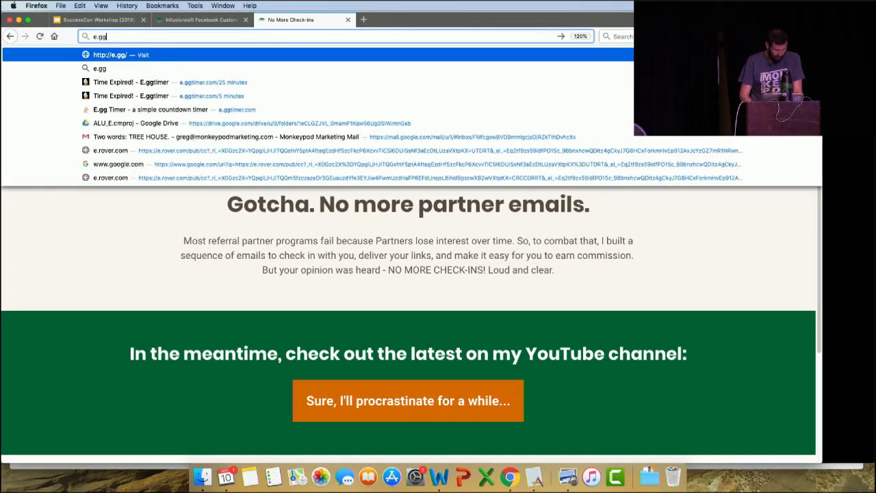
key(Down)
key(Down)
key(Return)
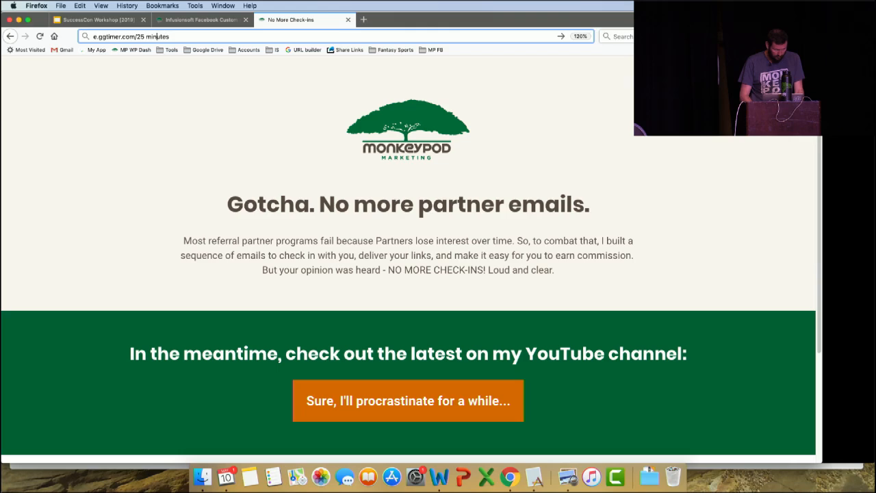
key(BackSpace)
text(0)
key(Return)
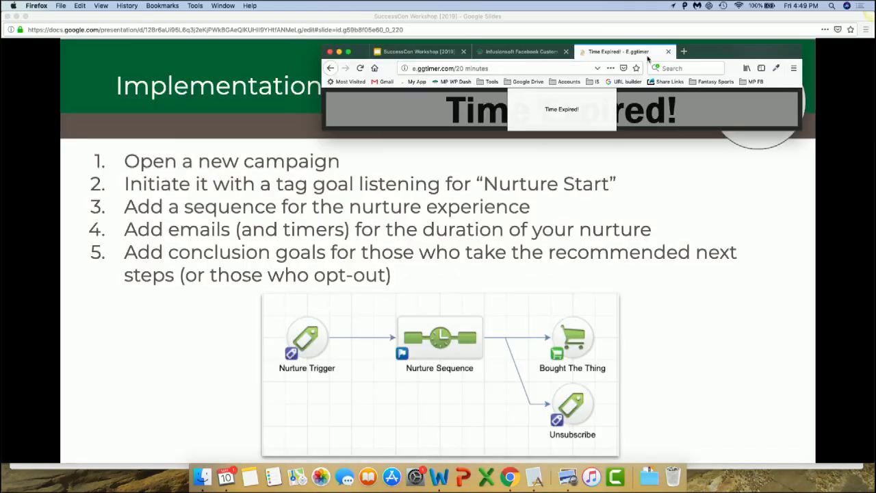
Close the expired countdown timer and the Infusionsoft Facebook page, leaving the presentation's editor open, and return to the slideshow
click(668, 52)
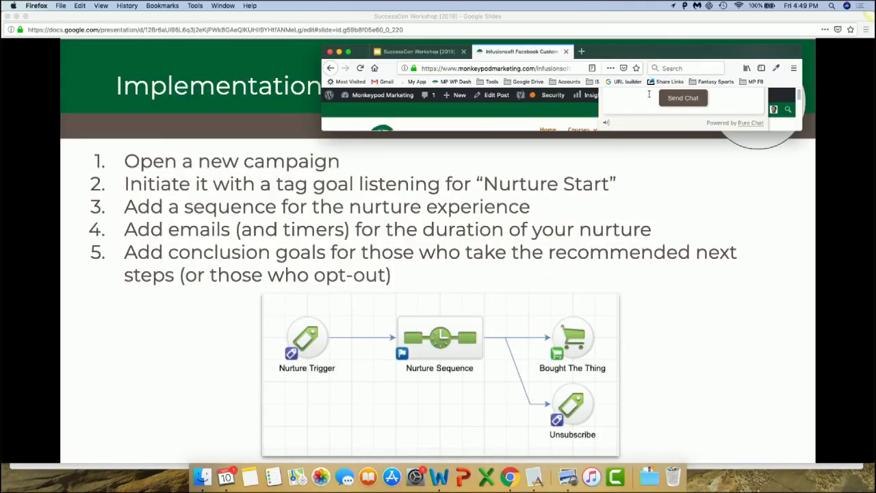
click(565, 52)
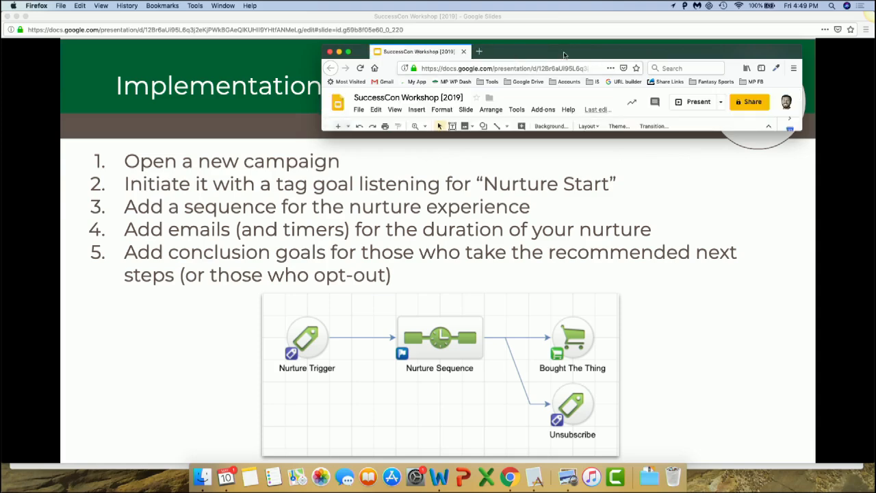
click(557, 208)
Switch to Infusionsoft in Chrome and open the "Lead Gen - Lessons of Automation" campaign to view its Transfered to Nurture goal
key(ctrl+Up)
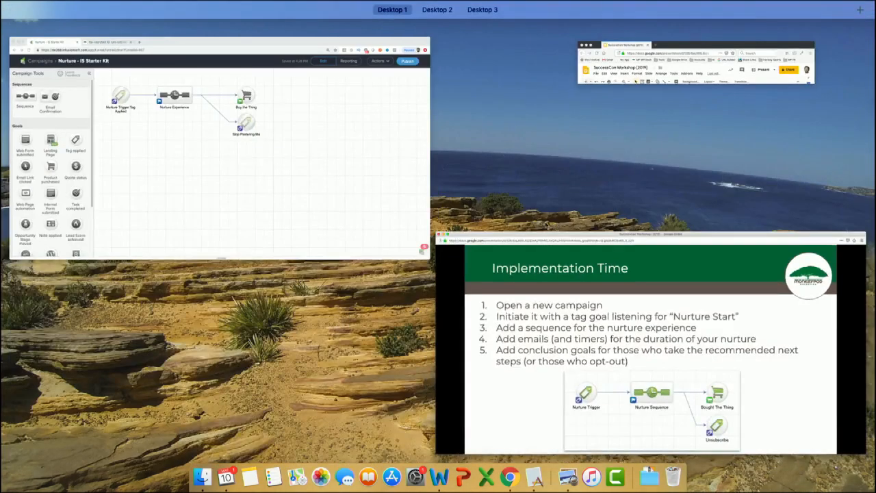
click(370, 165)
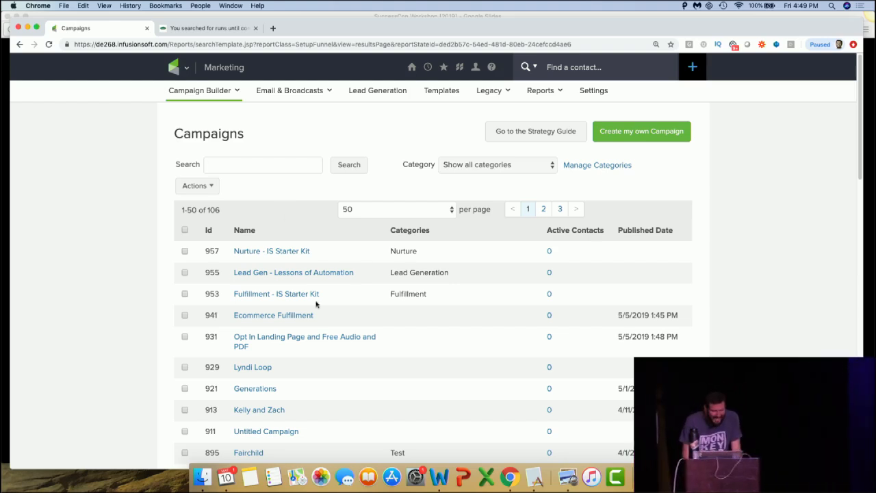
click(280, 274)
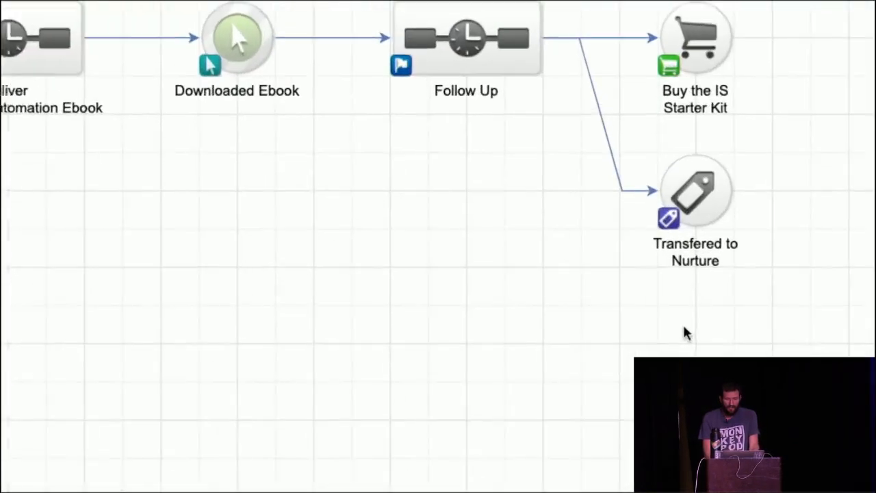
mouse_move(692, 204)
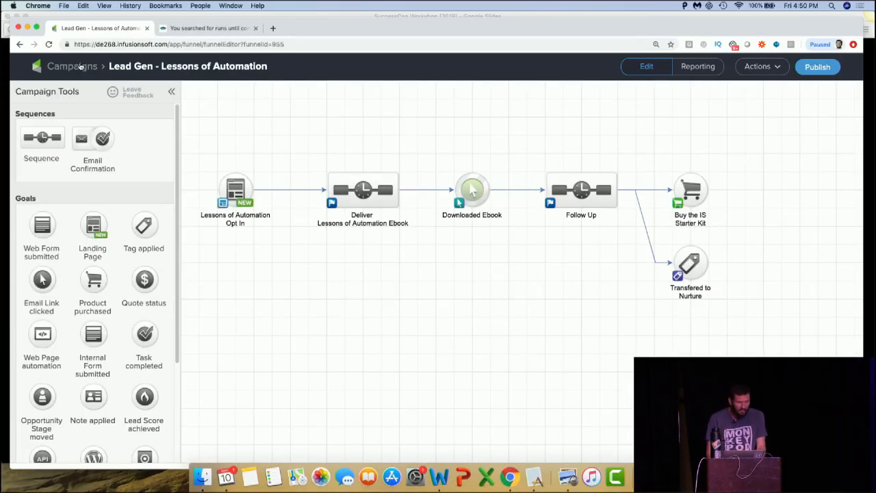
From the campaigns list, open "Lead Gen - Lessons of Automation" in a separate tab and "Nurture - IS Starter Kit" in the current one
click(66, 66)
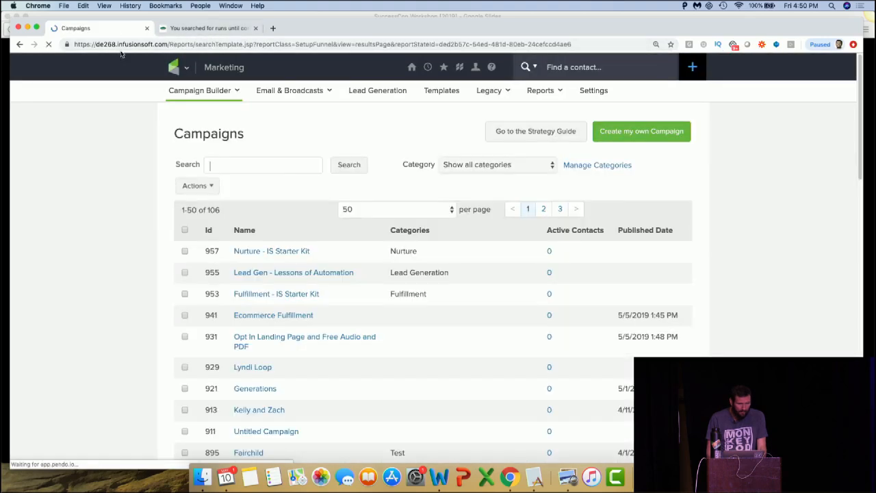
mouse_move(176, 66)
super+click(293, 272)
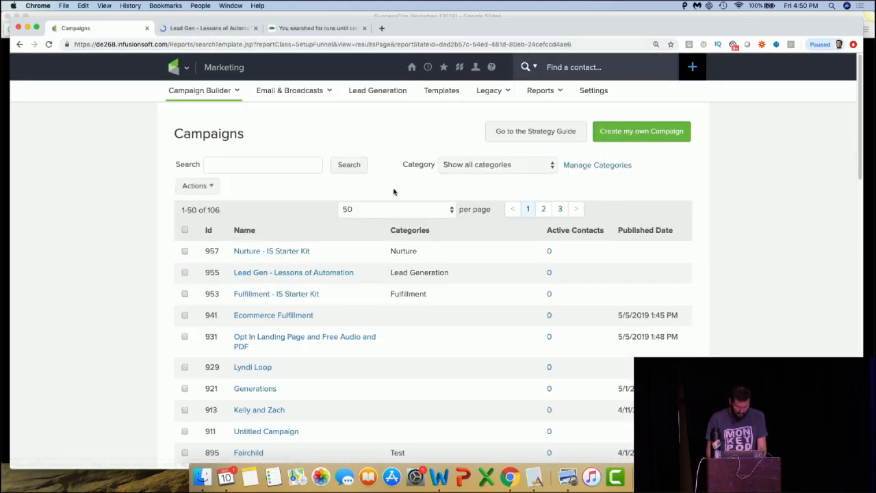
click(283, 252)
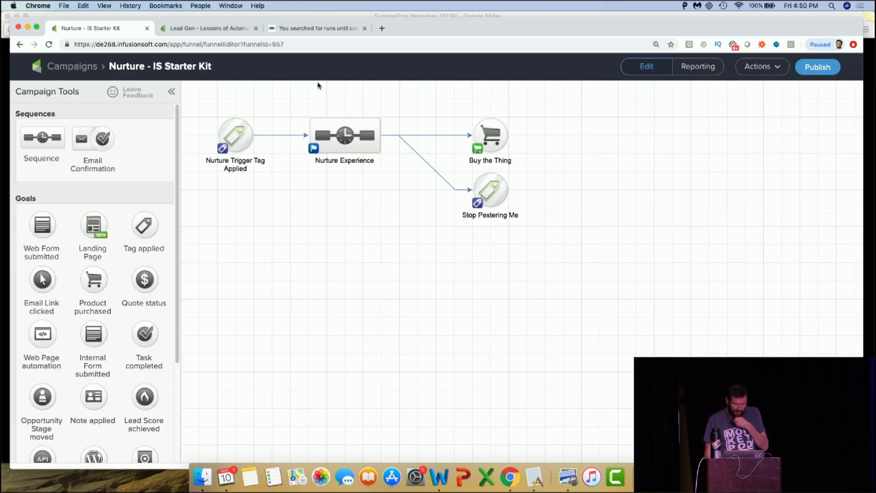
Compare the Lead Gen campaign's Transfered to Nurture goal with the Nurture campaign's Nurture Trigger Tag Applied goal
click(232, 29)
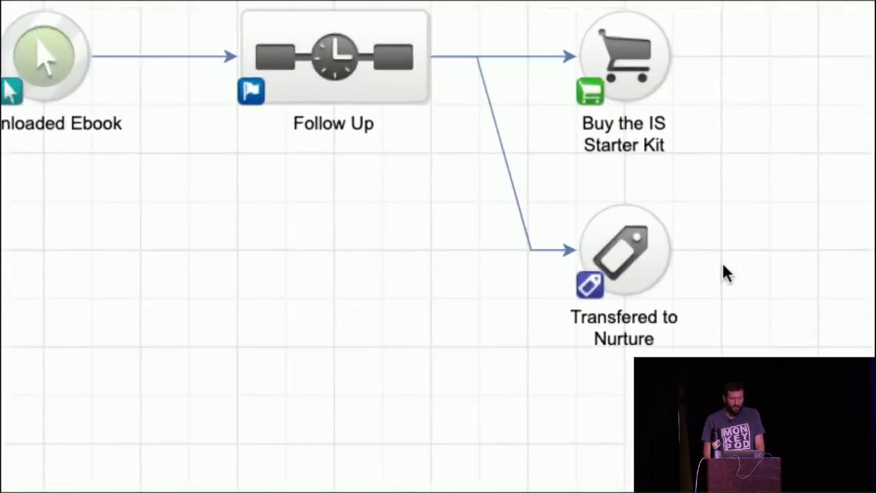
click(645, 254)
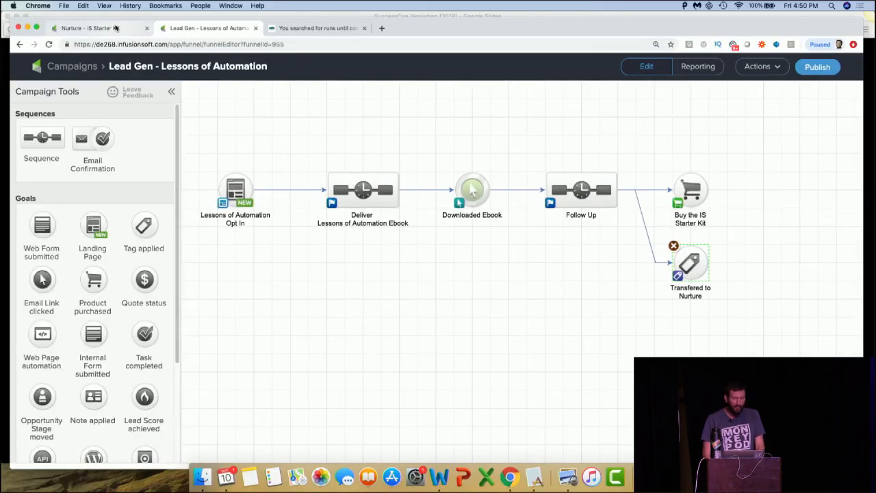
click(115, 28)
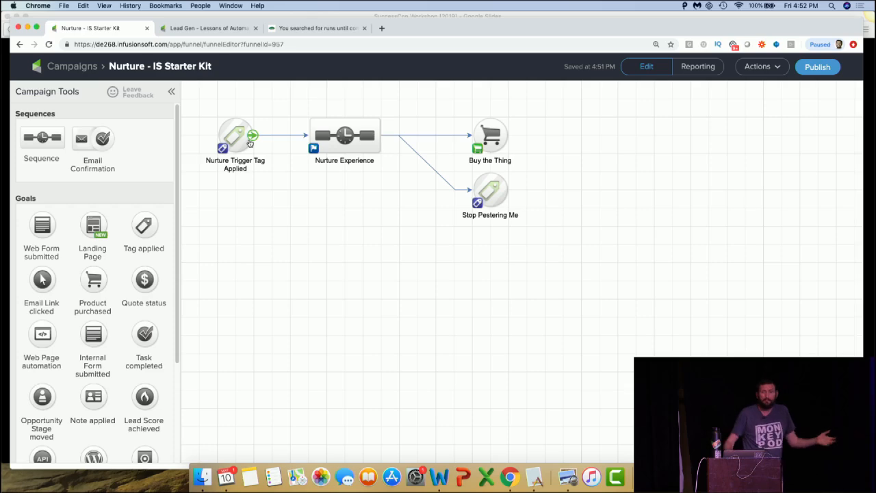
Switch back to the Google Slides presentation in Firefox and advance to the slide showing the Traffic-to-Partner stages
key(super+Tab)
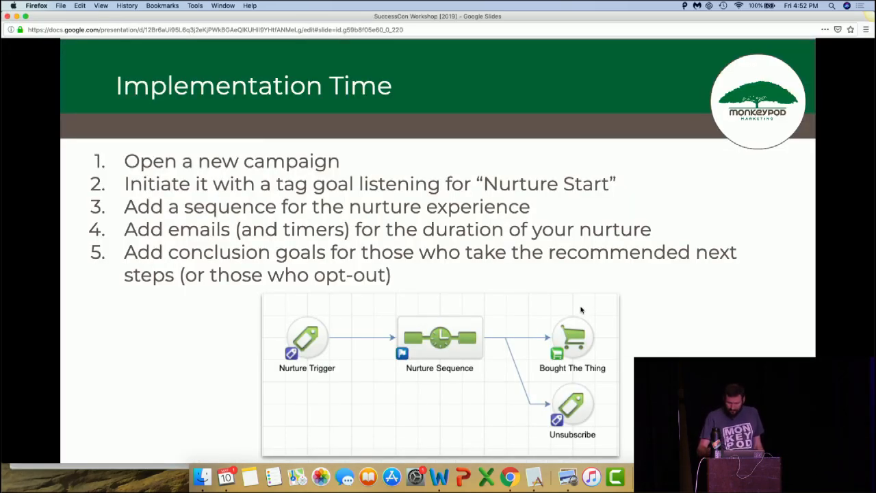
key(Right)
key(Right)
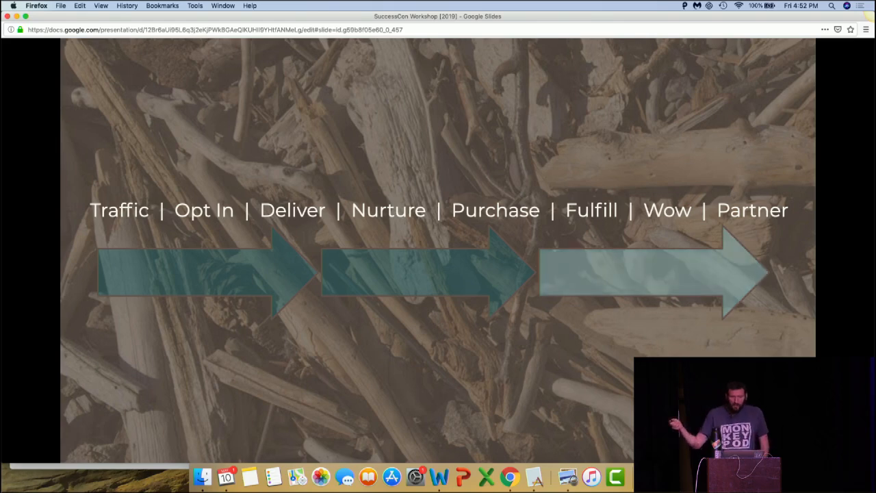